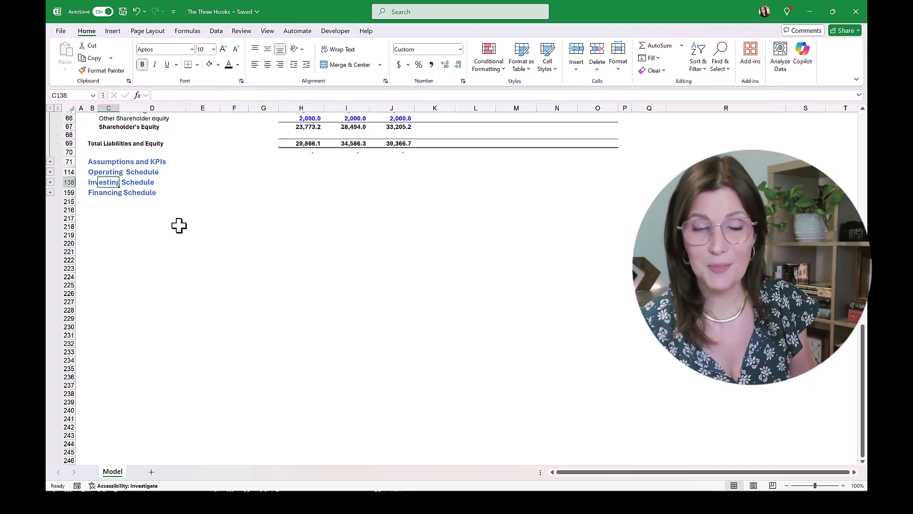
- Extend the 2024 Gross Profit formula across the 2025 to 2029 forecast columns of the Income Statement
scroll(179, 225, up, 15)
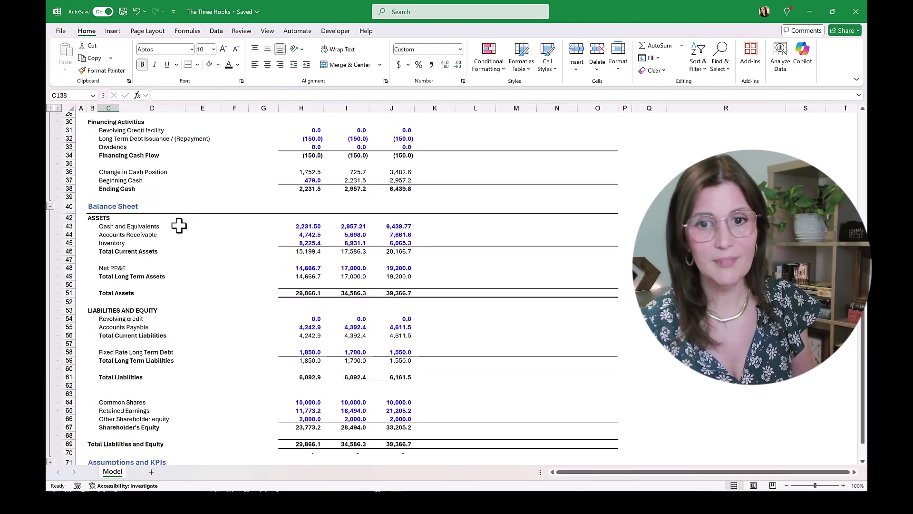
scroll(178, 225, down, 7)
scroll(178, 226, up, 13)
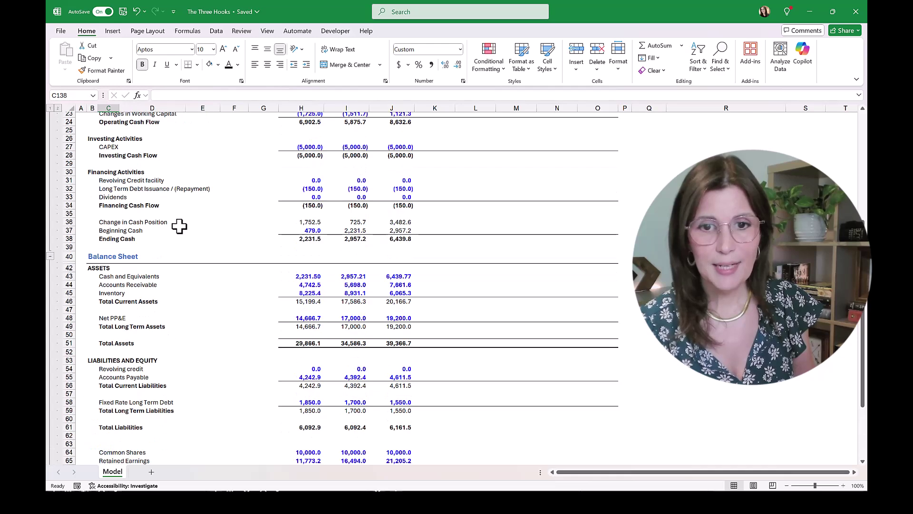
scroll(179, 225, up, 2)
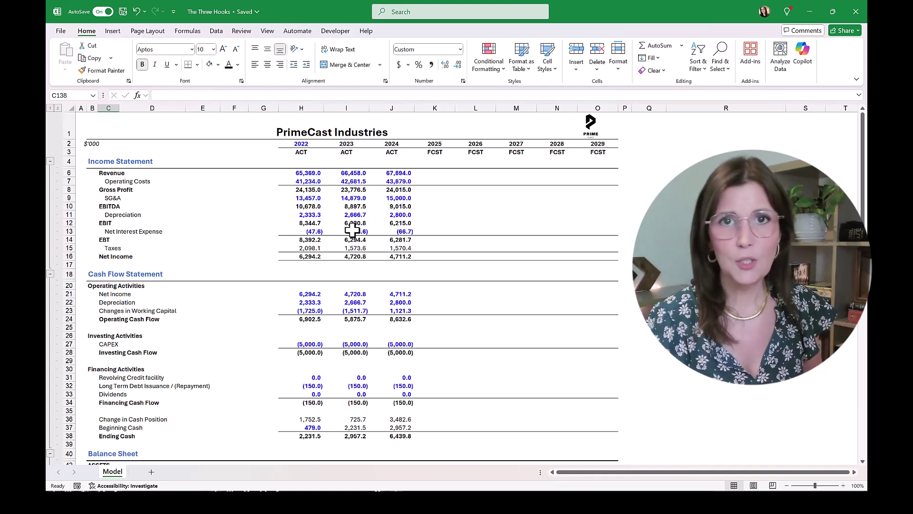
click(437, 181)
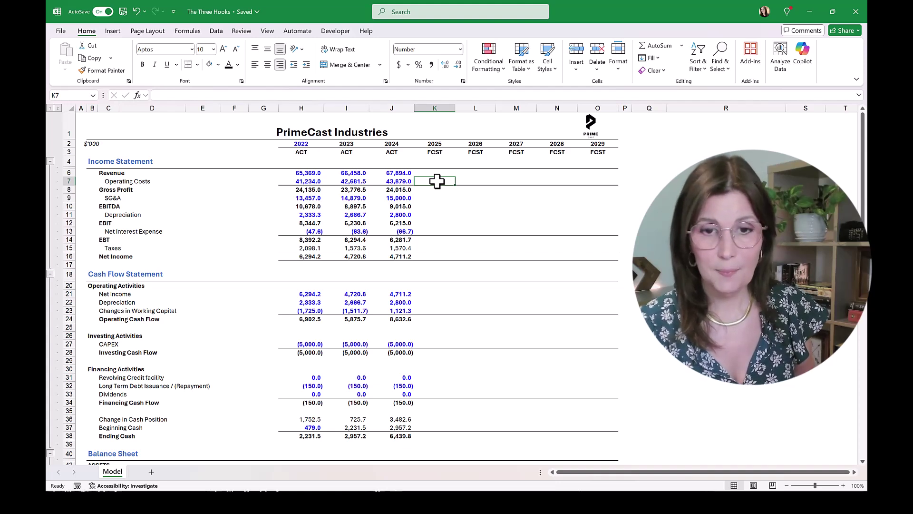
key(Down)
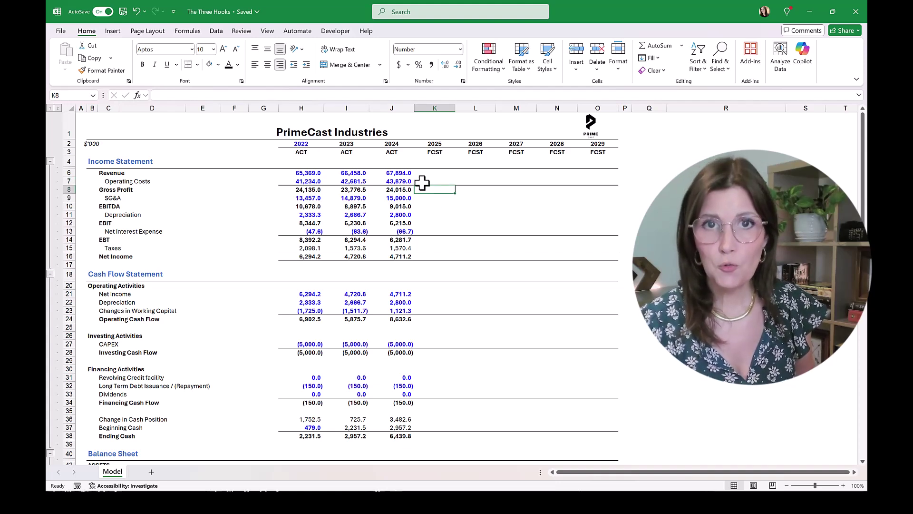
click(406, 191)
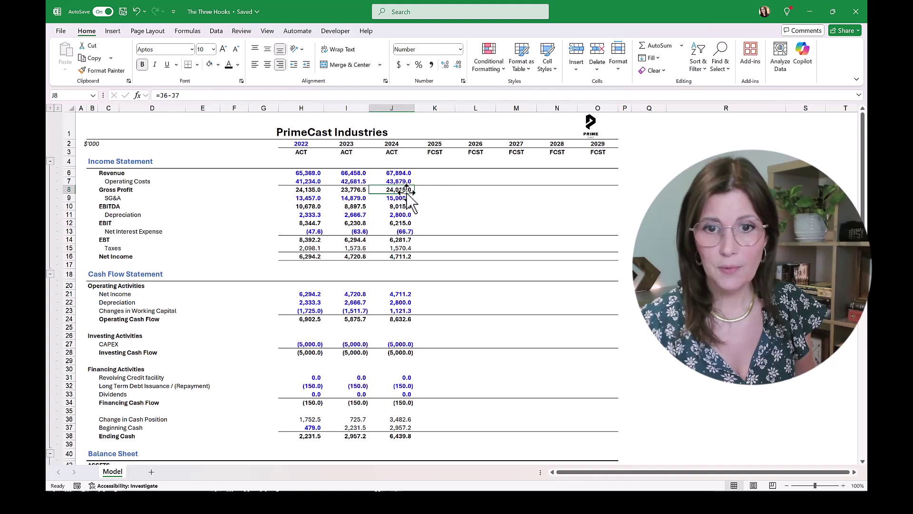
drag(417, 197, 611, 207)
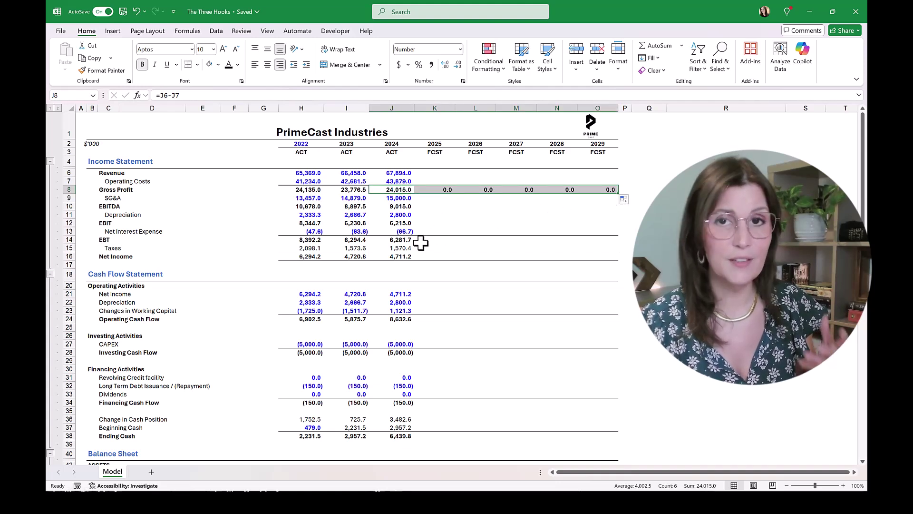
- Copy the 2024 EBITDA, EBIT and EBT-through-Net Income formulas across the 2025 to 2029 forecast columns
click(405, 206)
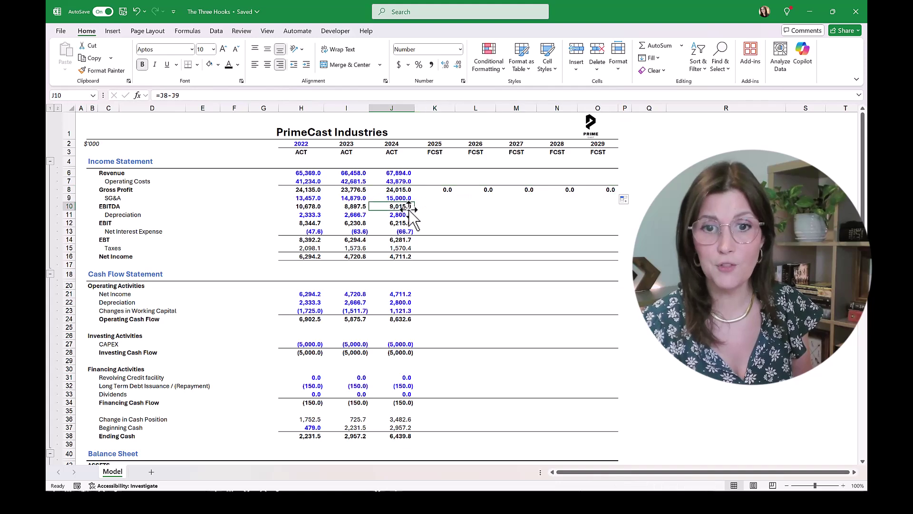
drag(417, 214, 615, 224)
click(403, 224)
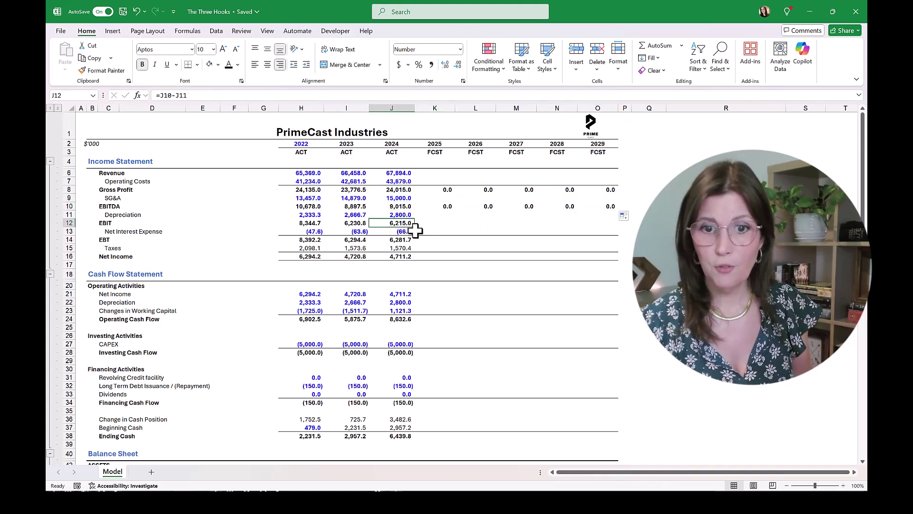
drag(417, 227, 589, 239)
drag(404, 239, 607, 301)
- Fill the 2024 Operating, Investing and Financing Cash Flow totals and the cash position rows down to Ending Cash across 2025 to 2029
click(404, 318)
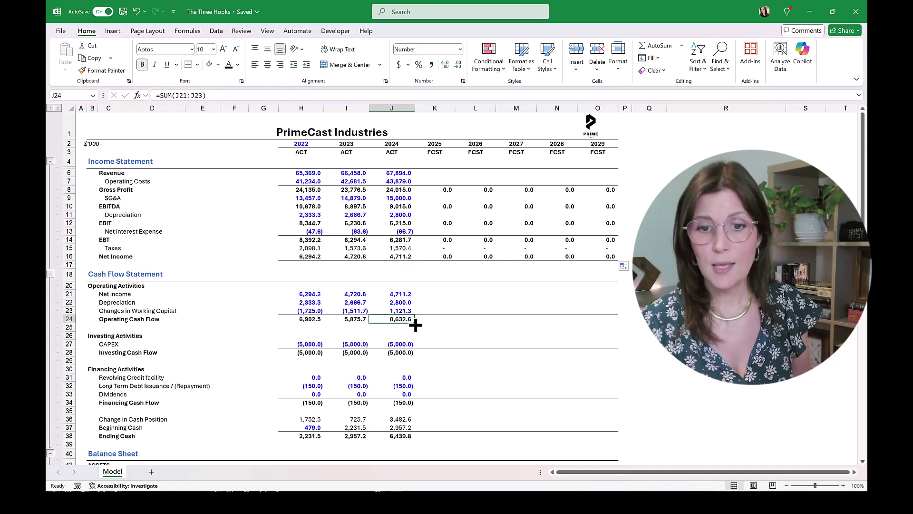
drag(414, 323, 619, 354)
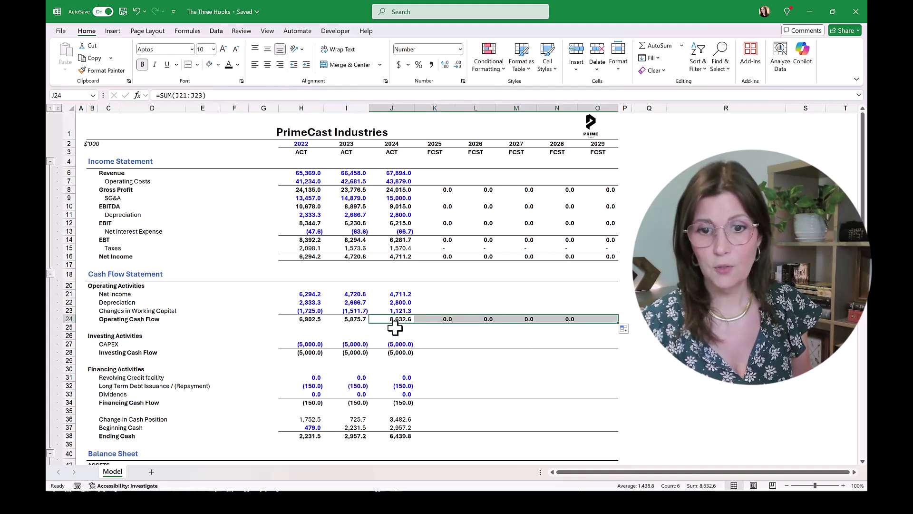
click(409, 360)
click(399, 352)
drag(412, 355, 618, 403)
drag(401, 402, 610, 461)
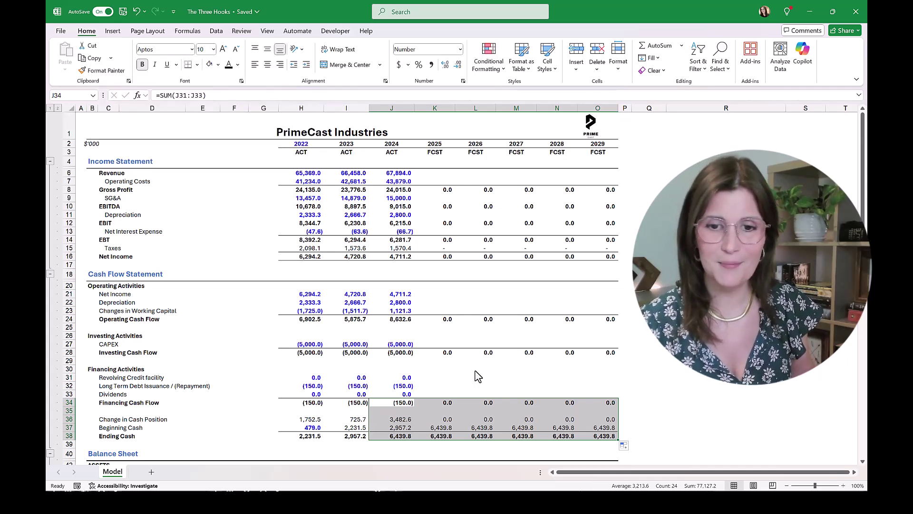
- Extend the 2024 Total Current Assets, Total Long Term Assets and Total Assets formulas across 2025 to 2029 in the Balance Sheet
scroll(475, 376, down, 6)
click(404, 298)
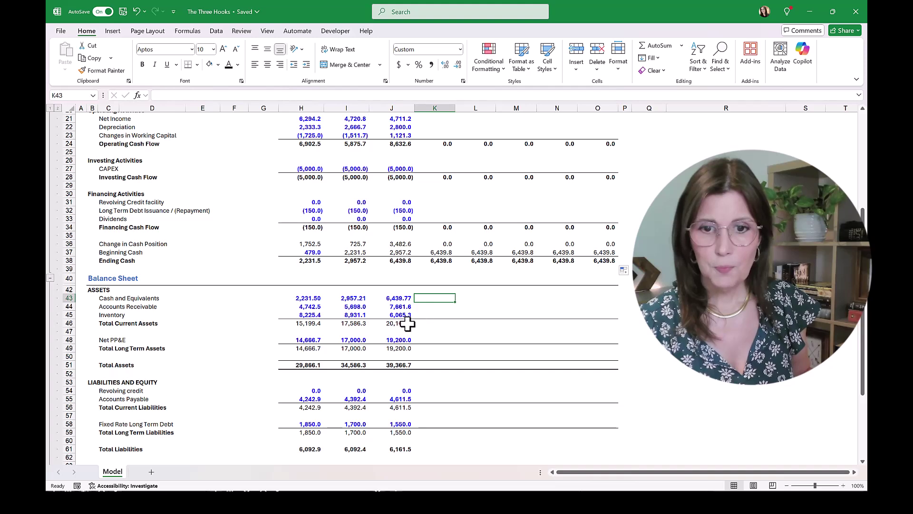
click(405, 323)
drag(450, 331, 605, 352)
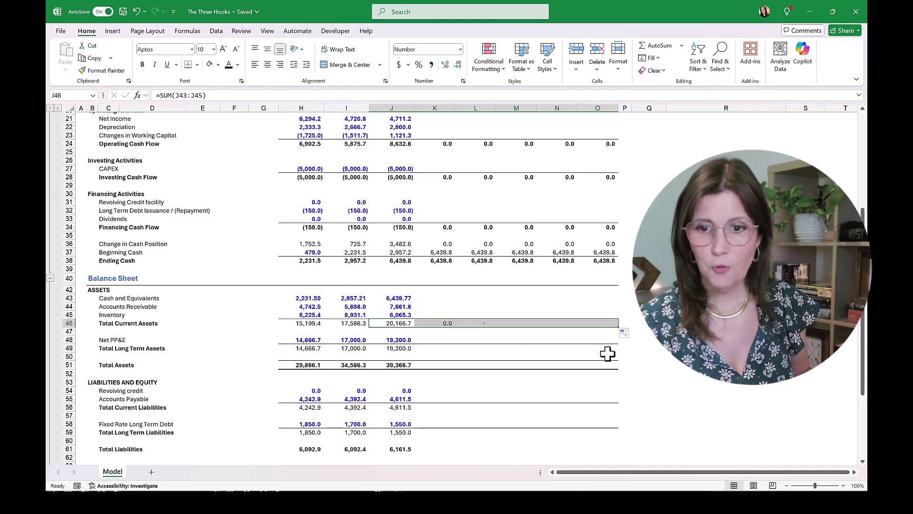
click(408, 344)
drag(408, 345, 600, 390)
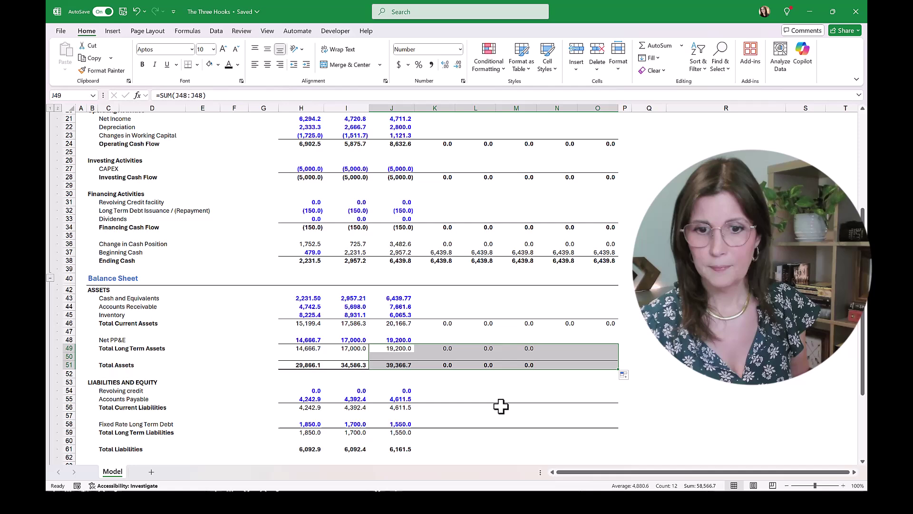
- Copy the 2024 liabilities subtotals, Total Liabilities, Shareholder's Equity, Total Liabilities and Equity and balance check formulas across 2025 to 2029
click(408, 407)
drag(415, 412, 609, 433)
drag(399, 433, 612, 452)
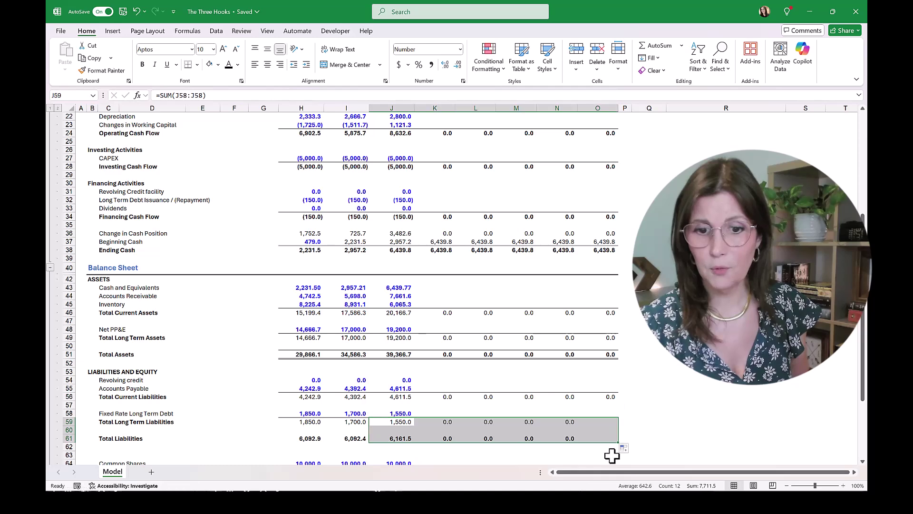
scroll(609, 447, down, 4)
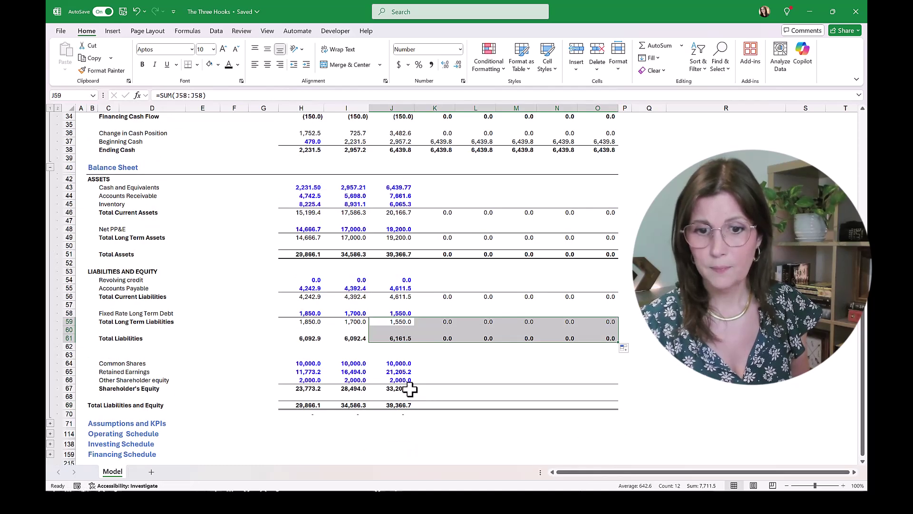
drag(408, 387, 615, 452)
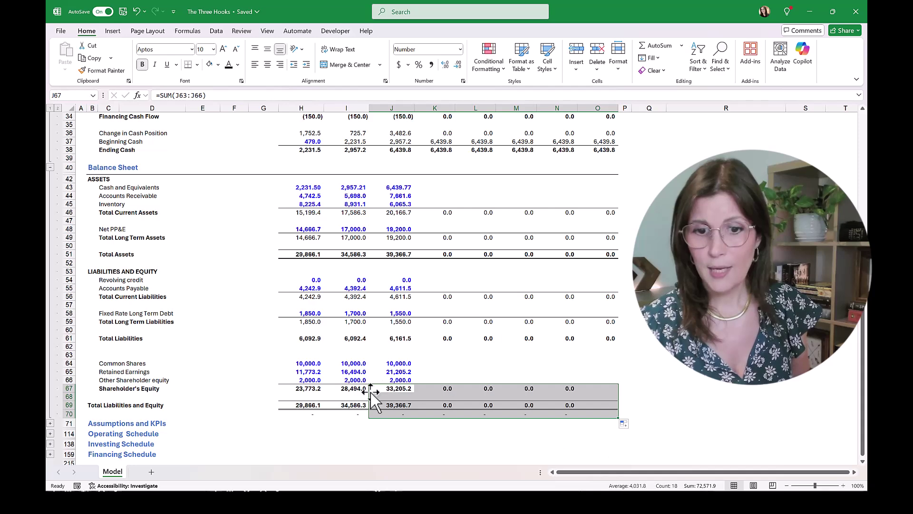
click(445, 414)
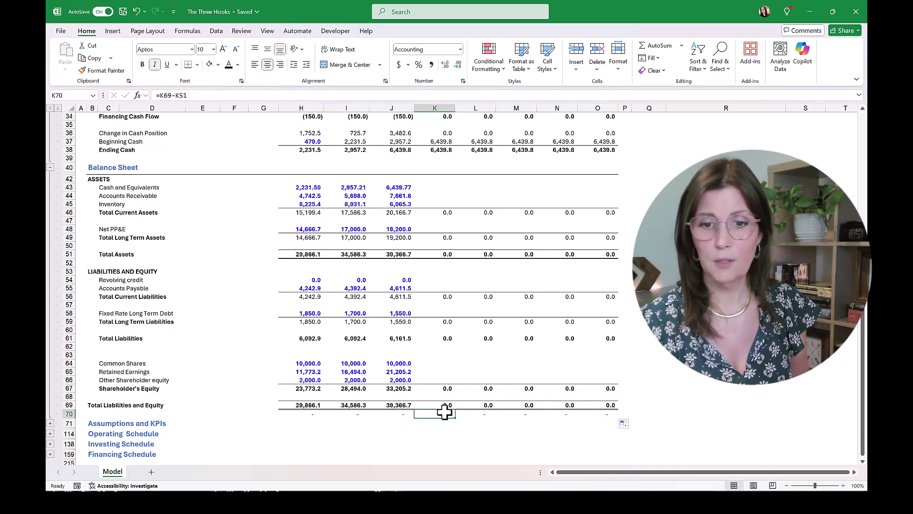
click(493, 362)
- Link the 2025 Net Income in the Cash Flow Statement to the Income Statement with =K16 and fill it through 2029
scroll(493, 360, up, 8)
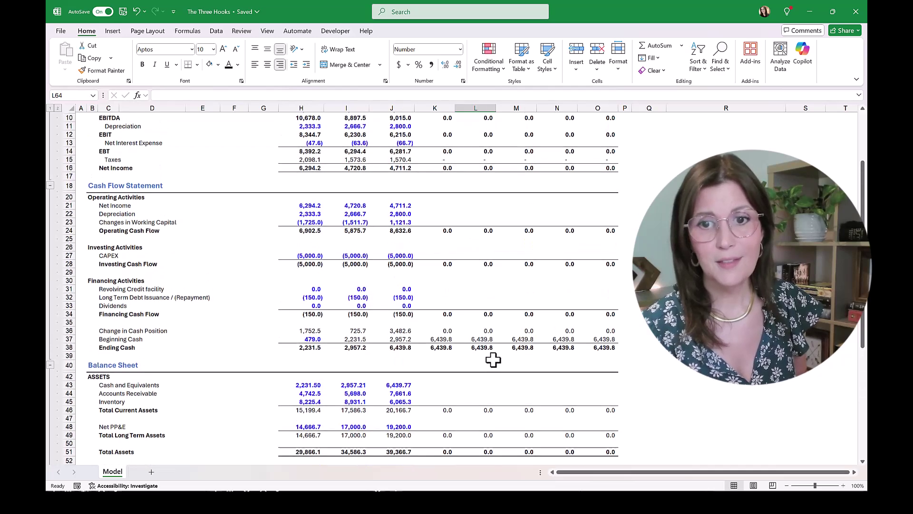
scroll(493, 360, up, 3)
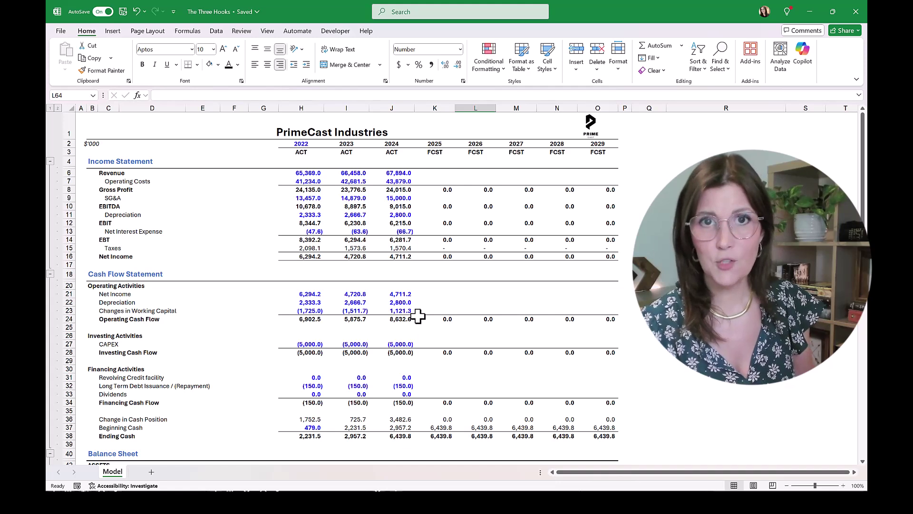
click(434, 294)
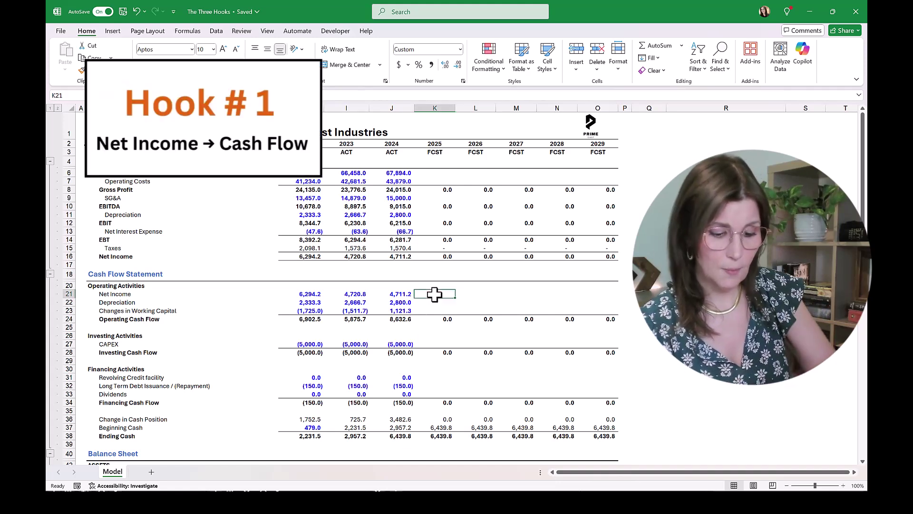
text(=)
click(438, 257)
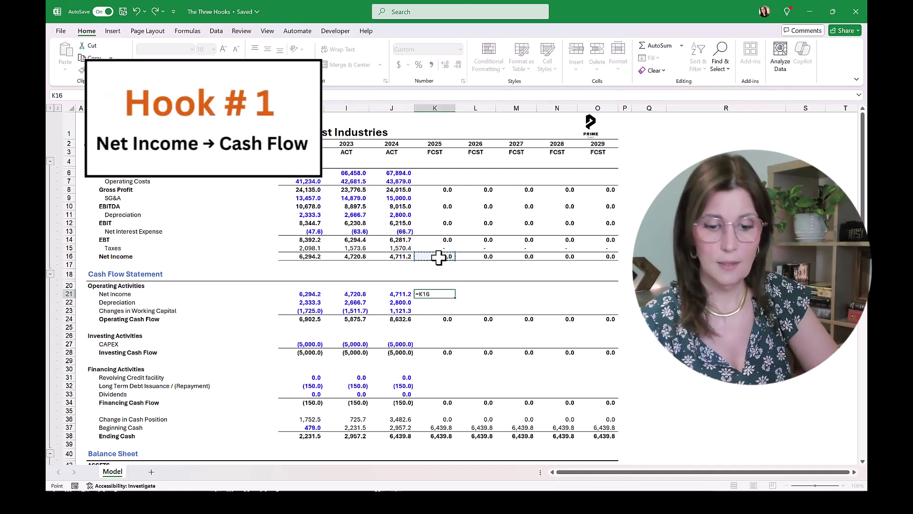
key(Return)
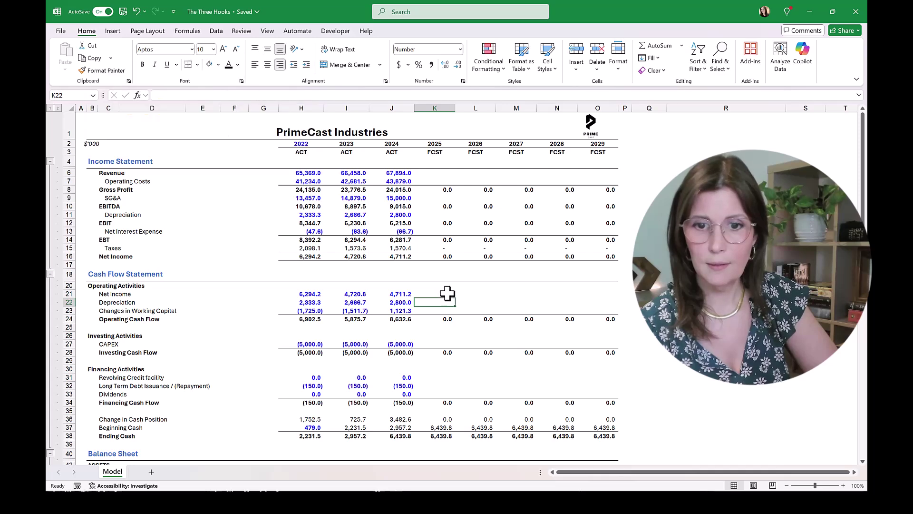
click(447, 293)
drag(455, 298, 602, 335)
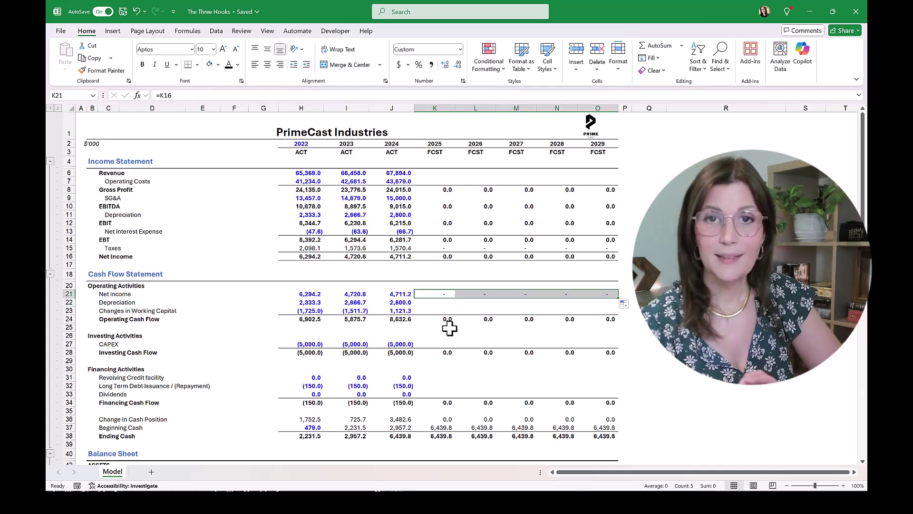
- Link the 2025 Cash and Equivalents in the Balance Sheet to Ending Cash in K38 and fill it through 2029
scroll(450, 328, down, 2)
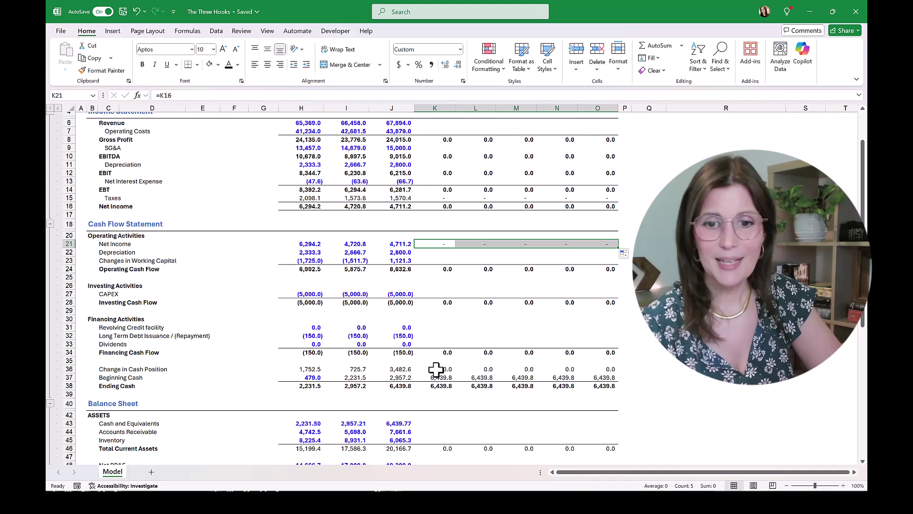
click(447, 386)
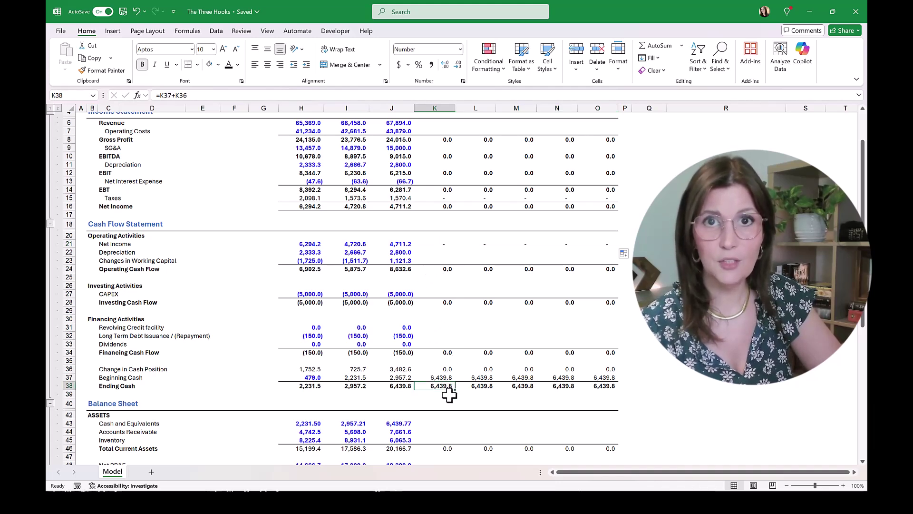
click(433, 422)
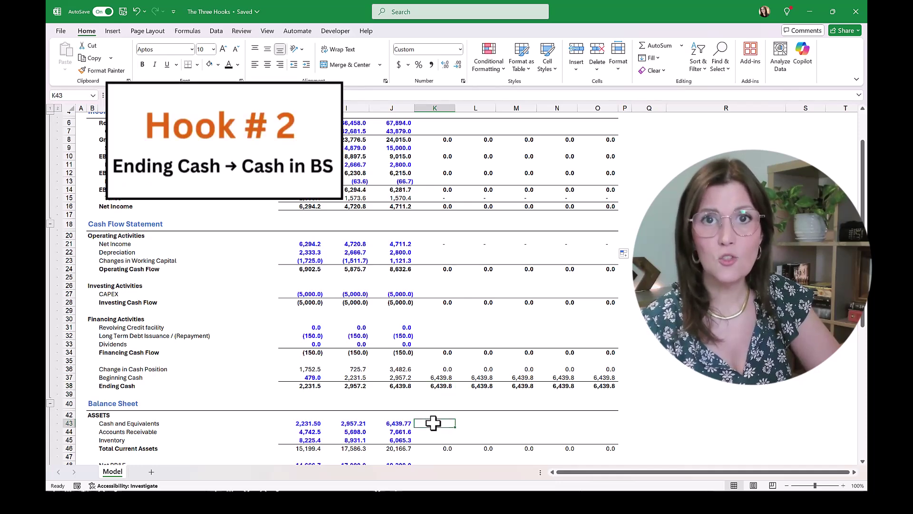
text(=)
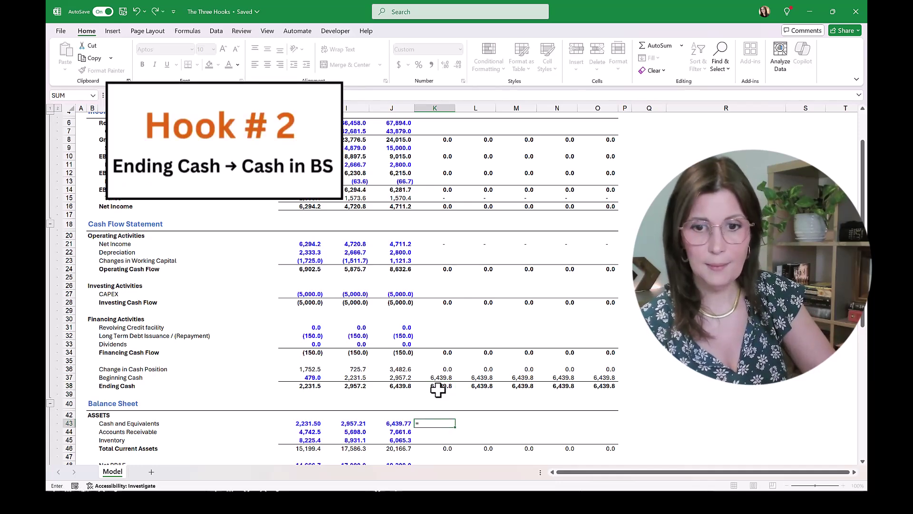
click(435, 385)
key(Return)
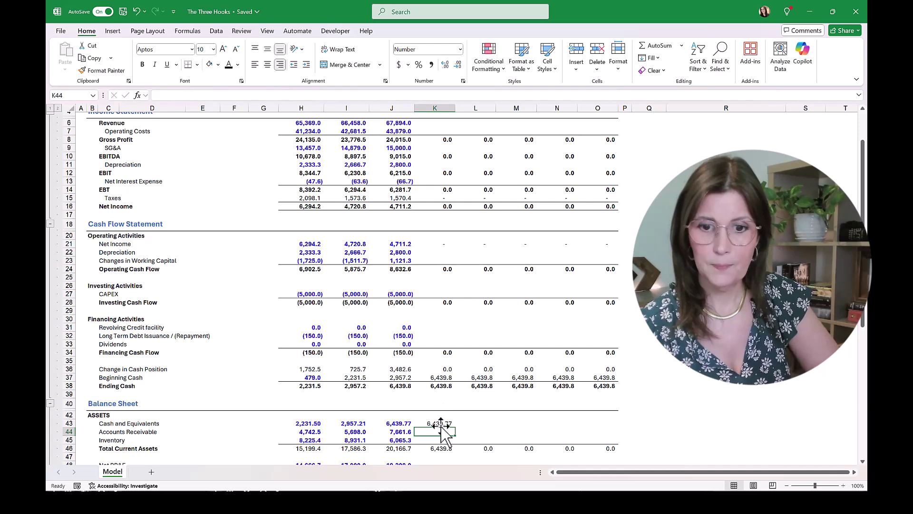
click(439, 423)
drag(456, 427, 613, 442)
click(672, 406)
- Link the 2025 Retained Earnings in the Balance Sheet to prior-year retained earnings, Net Income and Dividends with =J65+K16+K33
scroll(680, 404, down, 7)
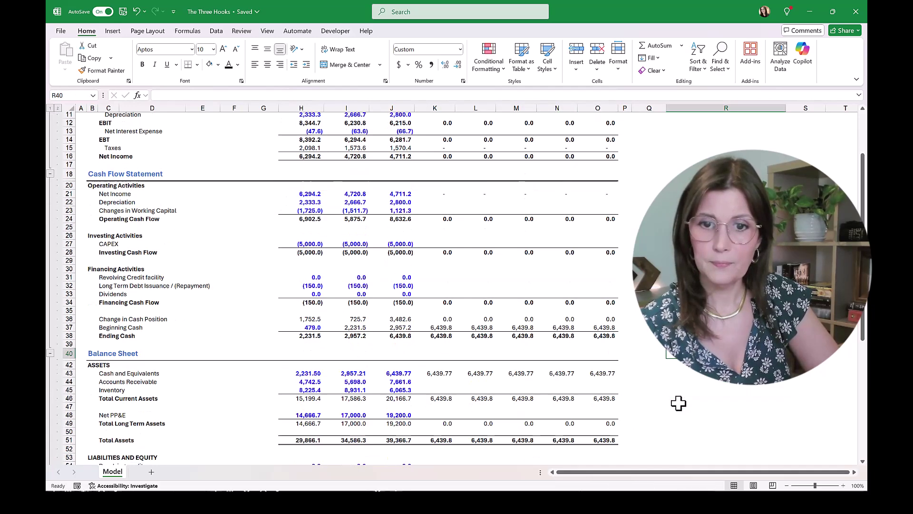
scroll(681, 402, down, 1)
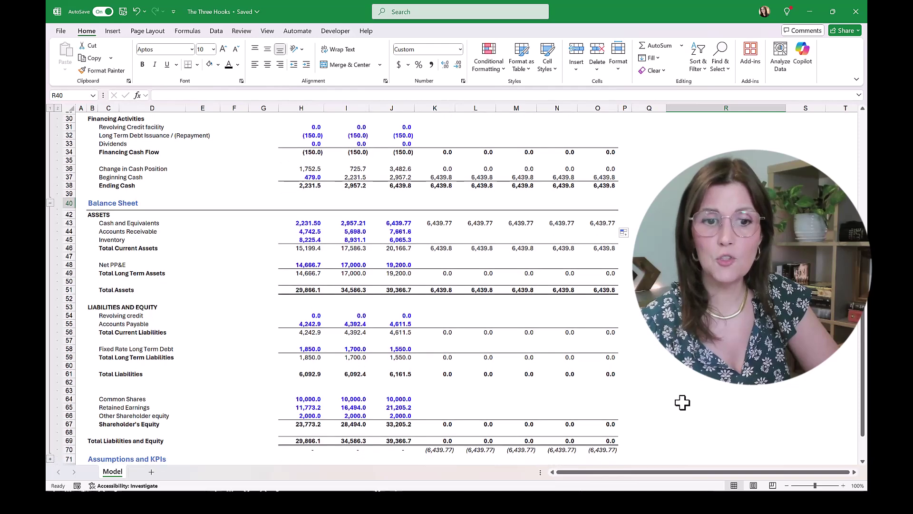
click(434, 408)
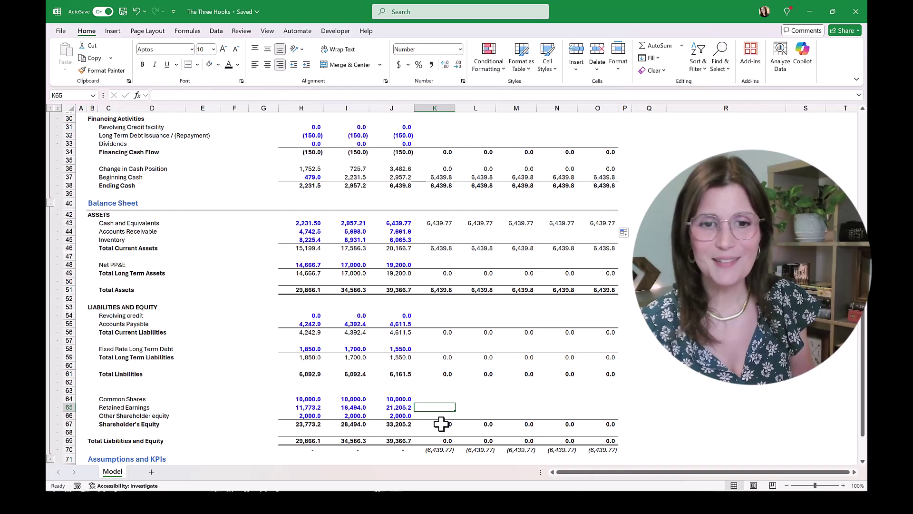
text(=)
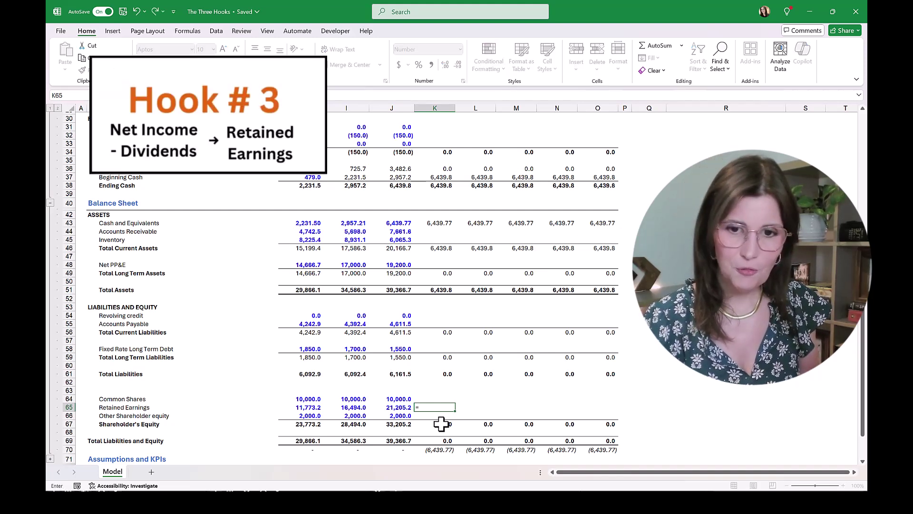
click(401, 407)
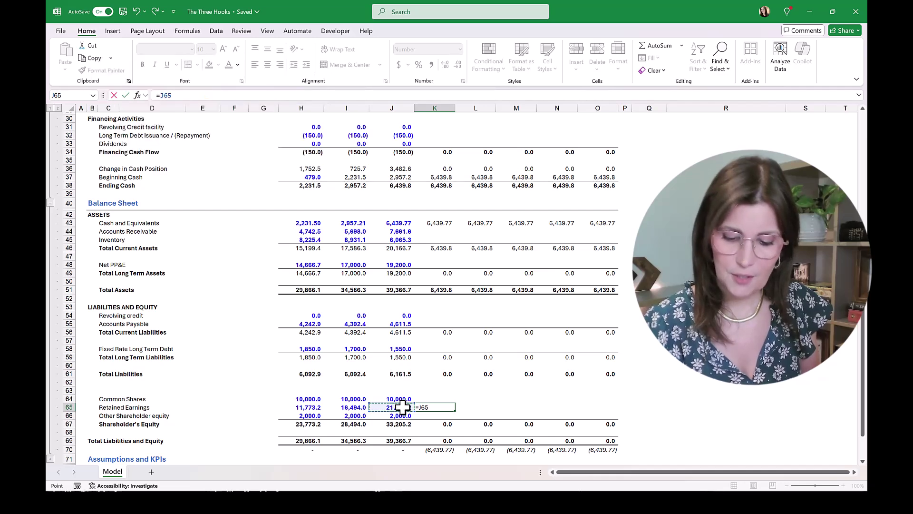
text(+)
scroll(404, 400, up, 9)
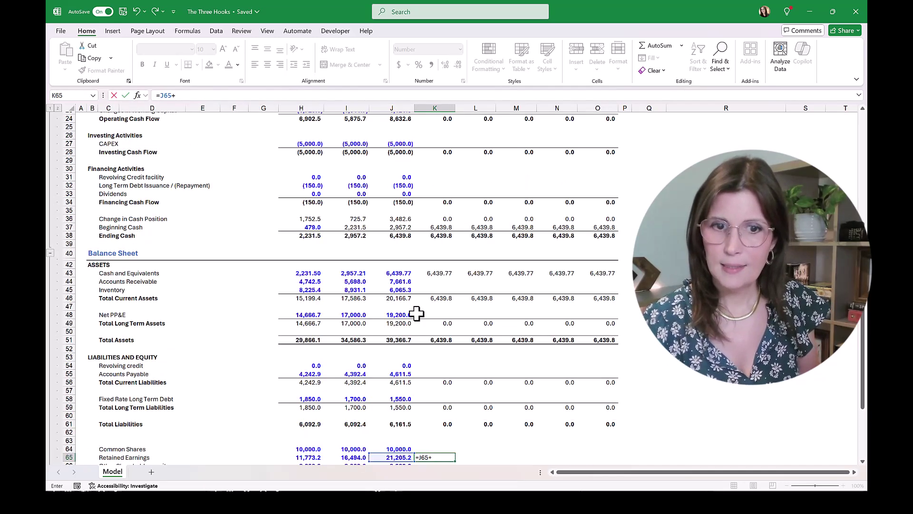
click(444, 231)
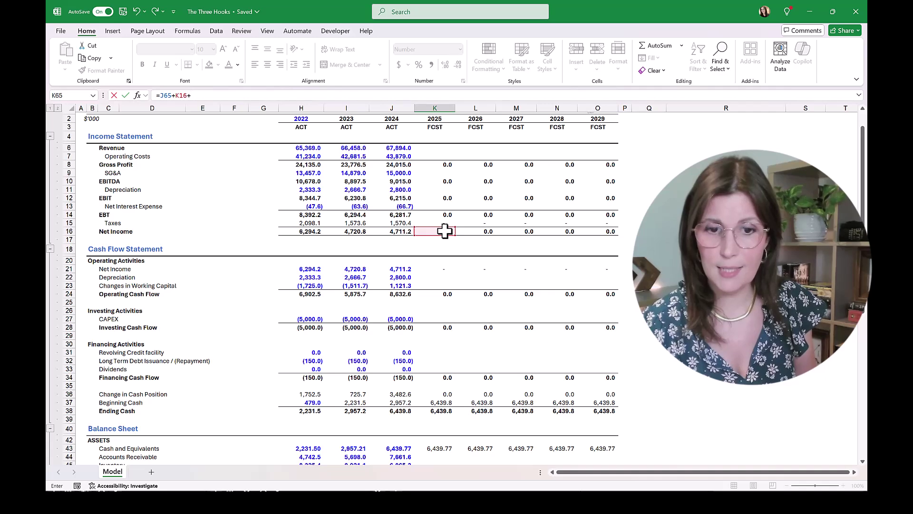
scroll(445, 231, down, 2)
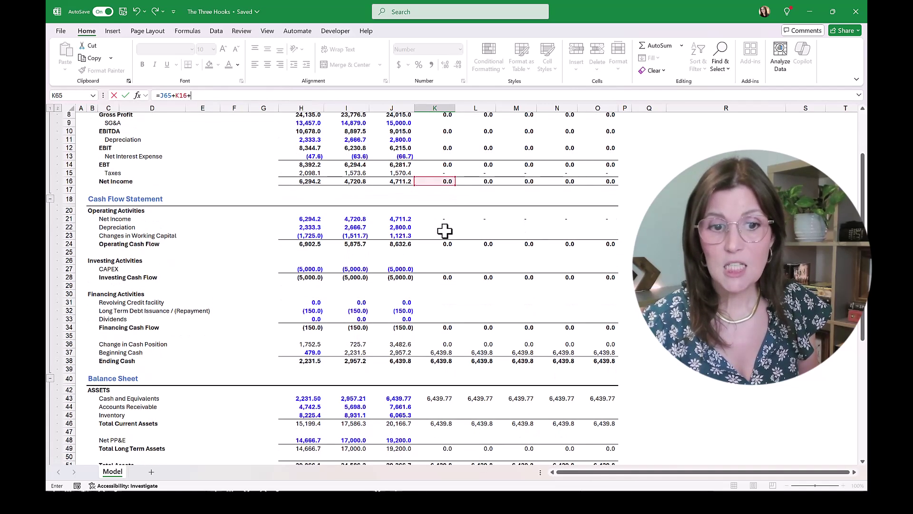
click(434, 319)
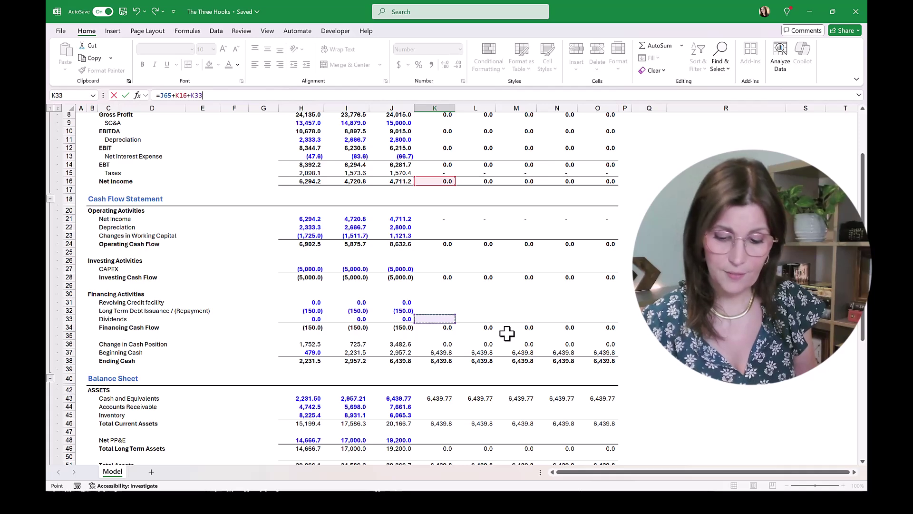
key(Return)
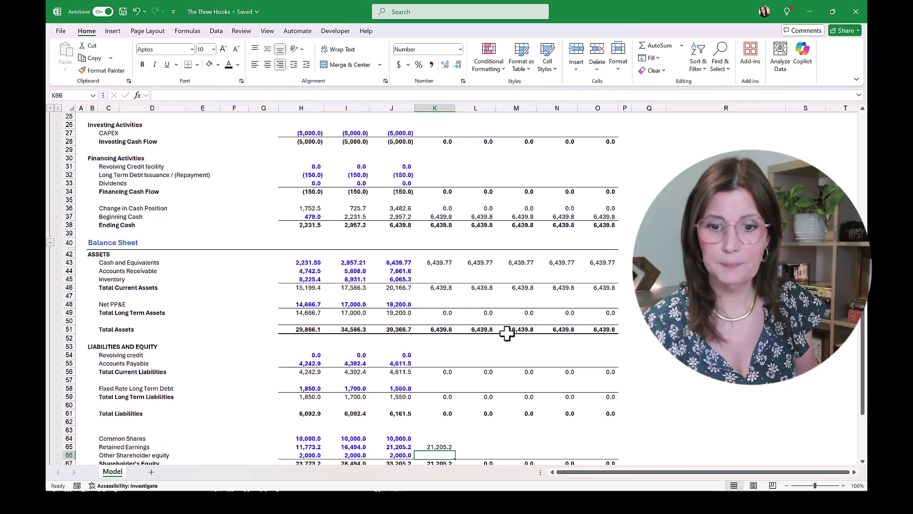
- Fill the 2025 Retained Earnings formula through 2029 and inspect the 2025 balance check
scroll(507, 333, down, 2)
click(445, 396)
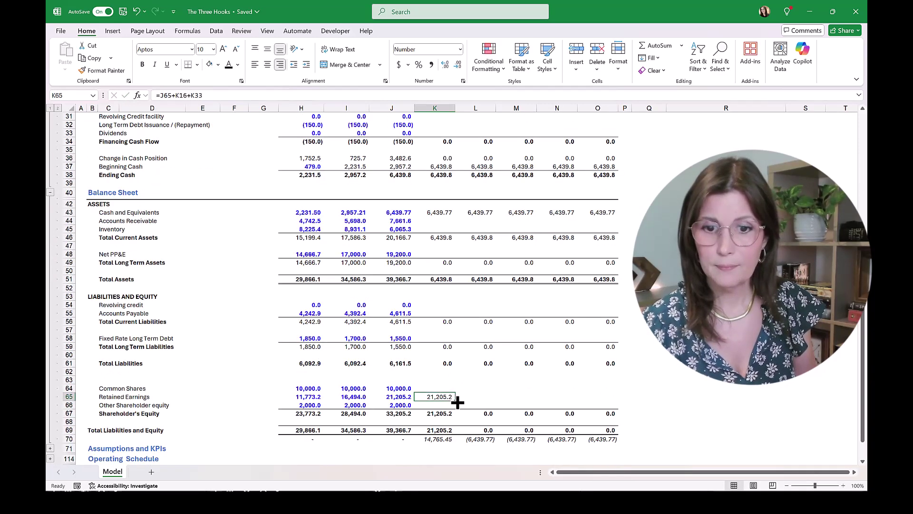
drag(457, 402, 603, 417)
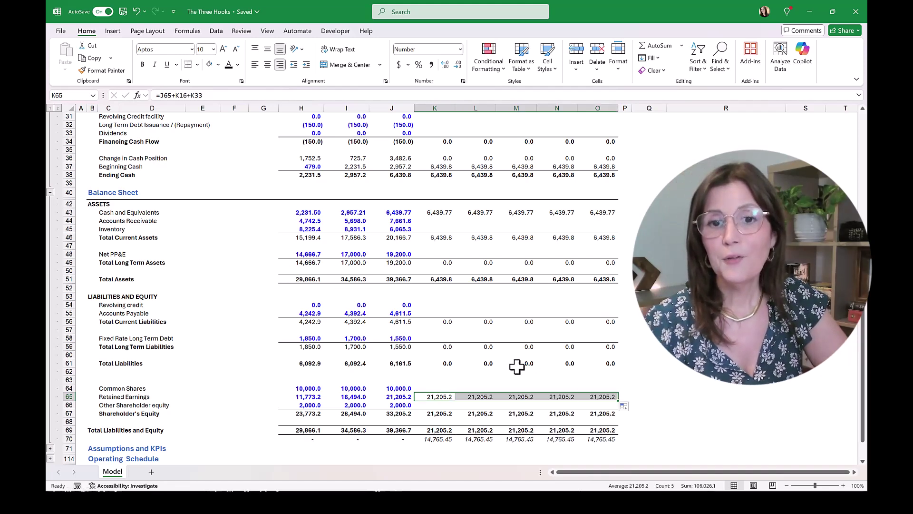
click(441, 438)
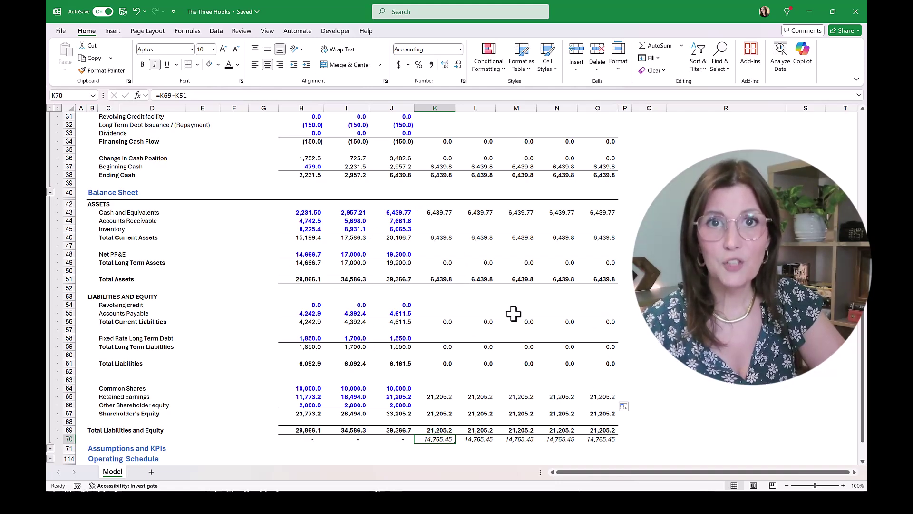
- Set the 2025 Accounts Receivable equal to the prior year with =J44 and copy the formula across to 2029
click(436, 221)
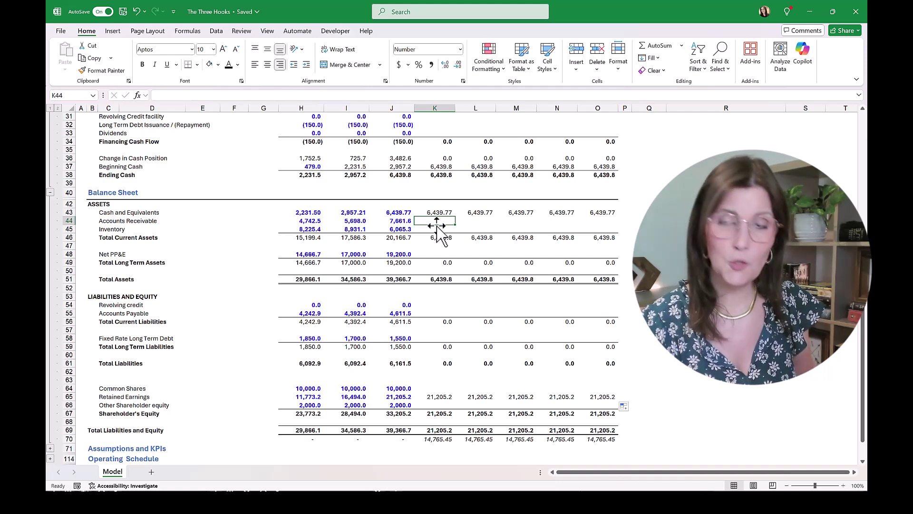
text(=)
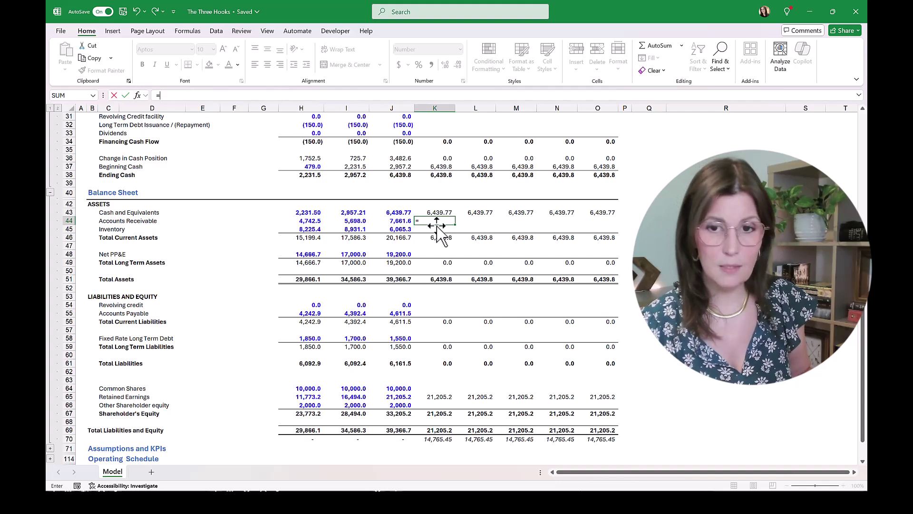
click(408, 221)
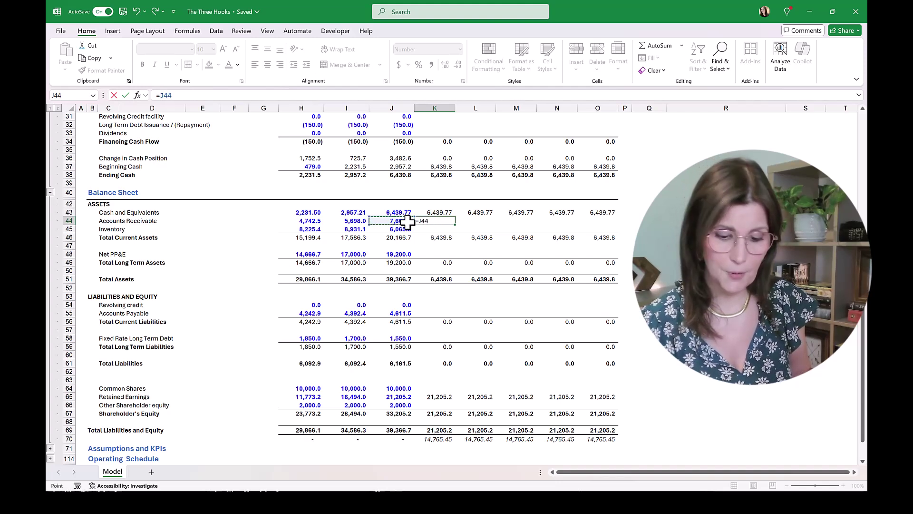
key(ctrl+Return)
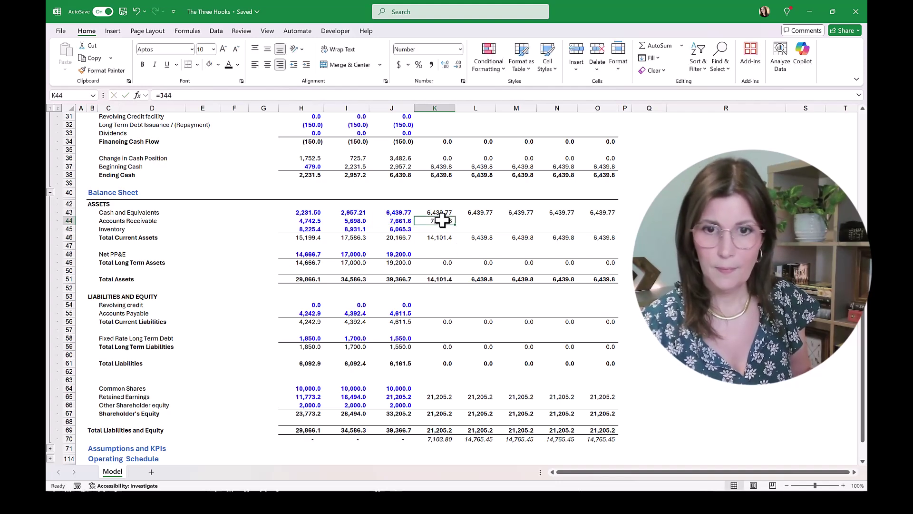
key(ctrl+c)
key(shift+Right)
key(shift+Right)
key(shift+Right)
key(shift+Right)
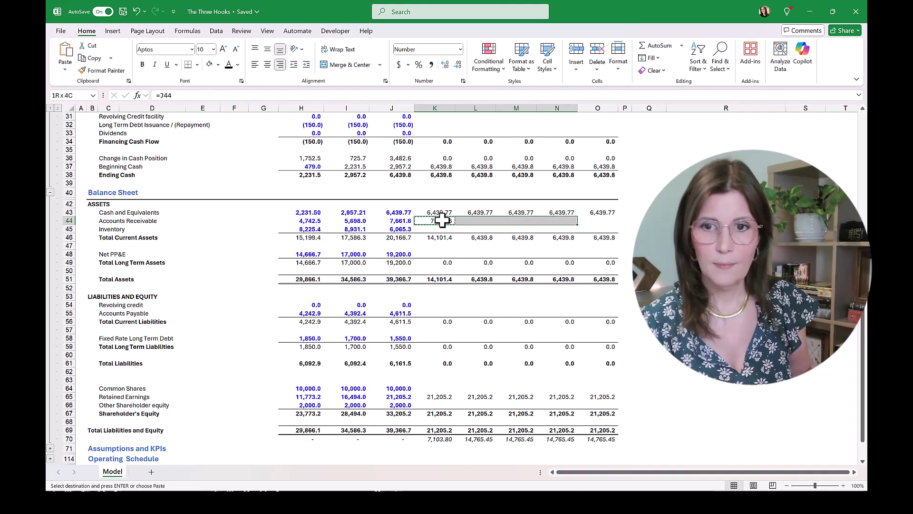
key(ctrl+v)
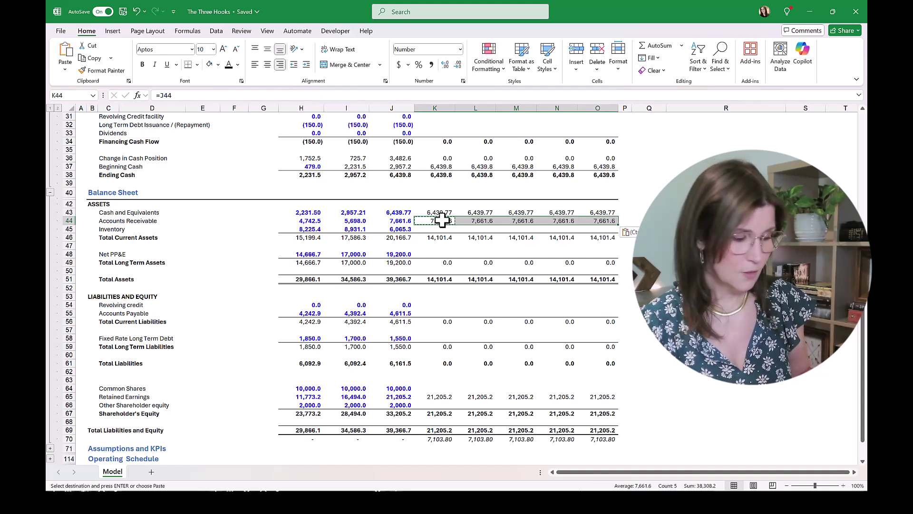
- Paste only the Accounts Receivable formulas into Inventory, Net PP&E, Revolving credit, Accounts Payable, Fixed Rate Long Term Debt, Common Shares and Other Shareholder equity for 2025 to 2029
click(439, 228)
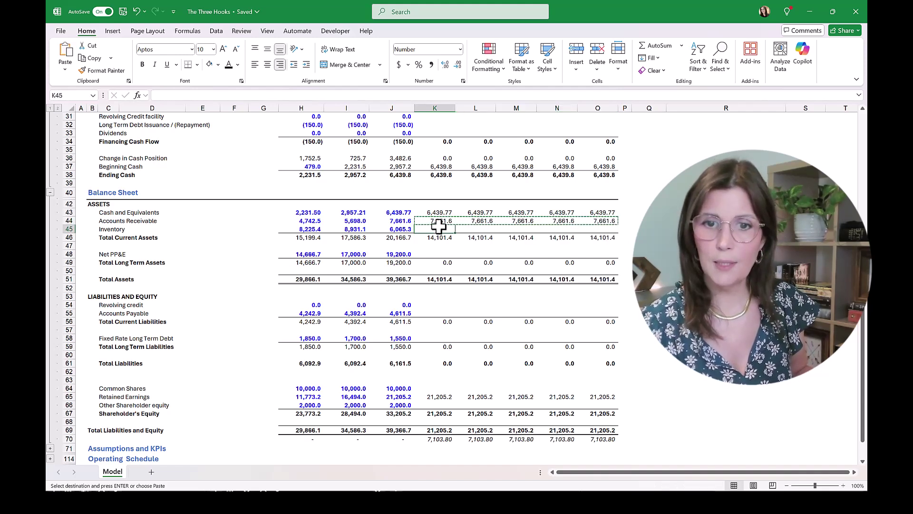
ctrl+click(440, 254)
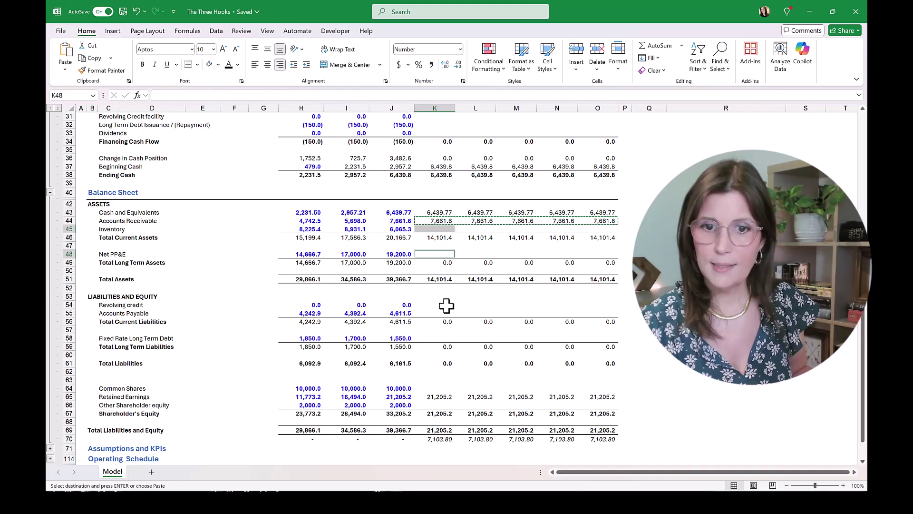
ctrl+click(444, 304)
ctrl+click(445, 313)
ctrl+click(442, 337)
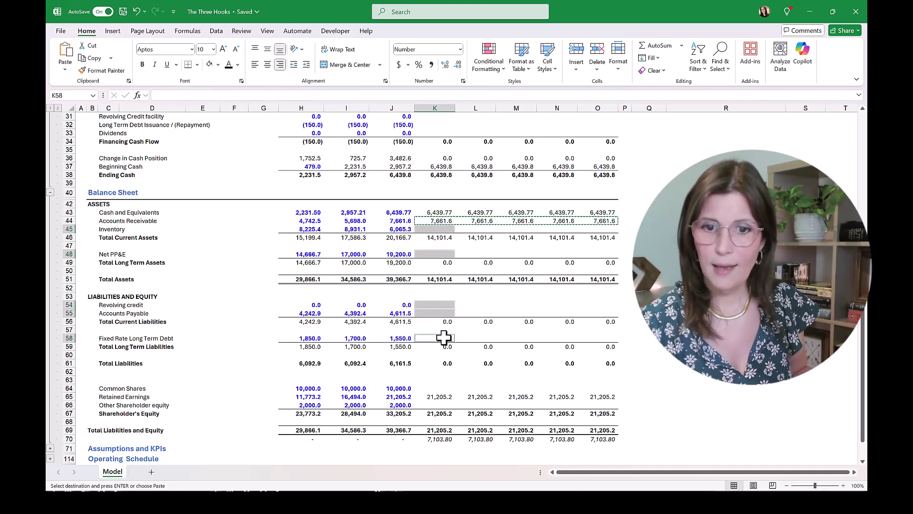
ctrl+click(436, 388)
ctrl+click(436, 403)
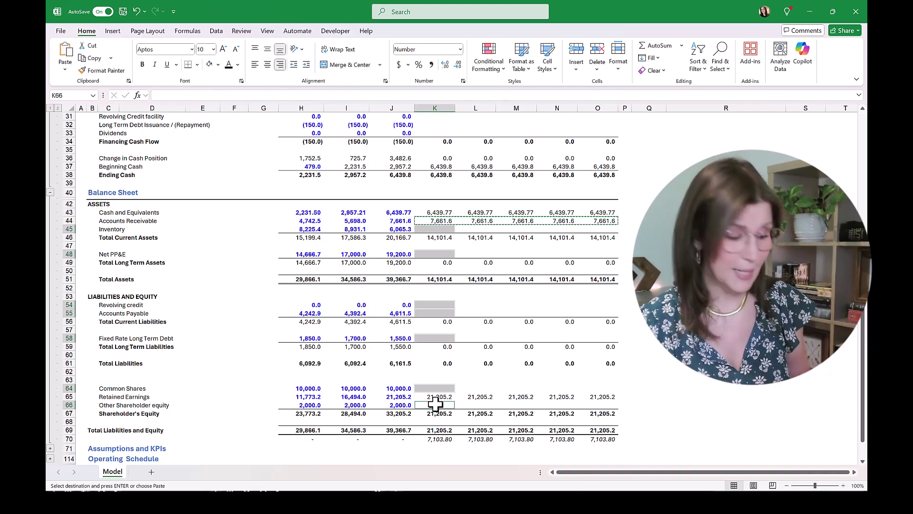
key(alt+e)
key(s)
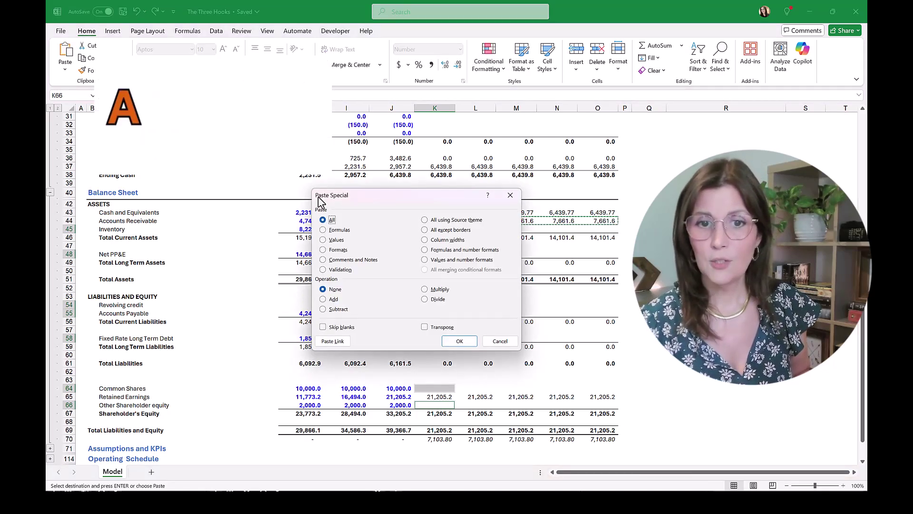
click(323, 230)
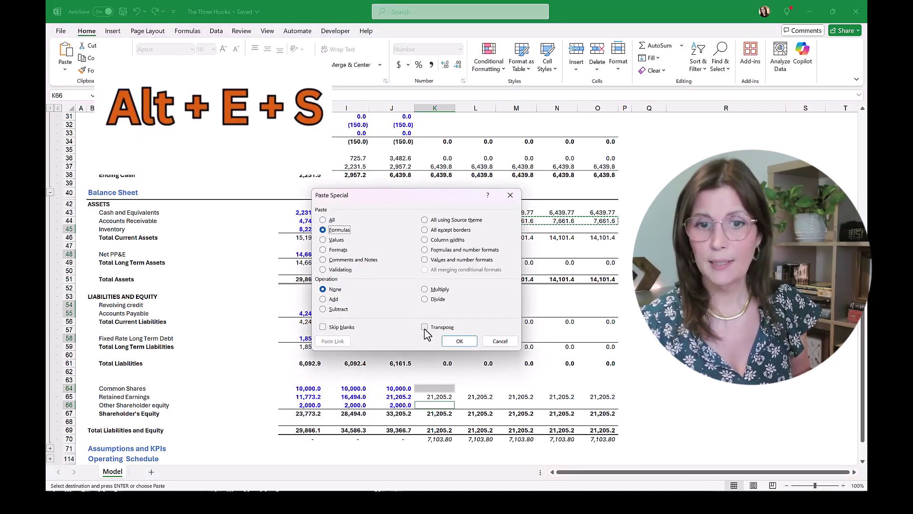
click(458, 341)
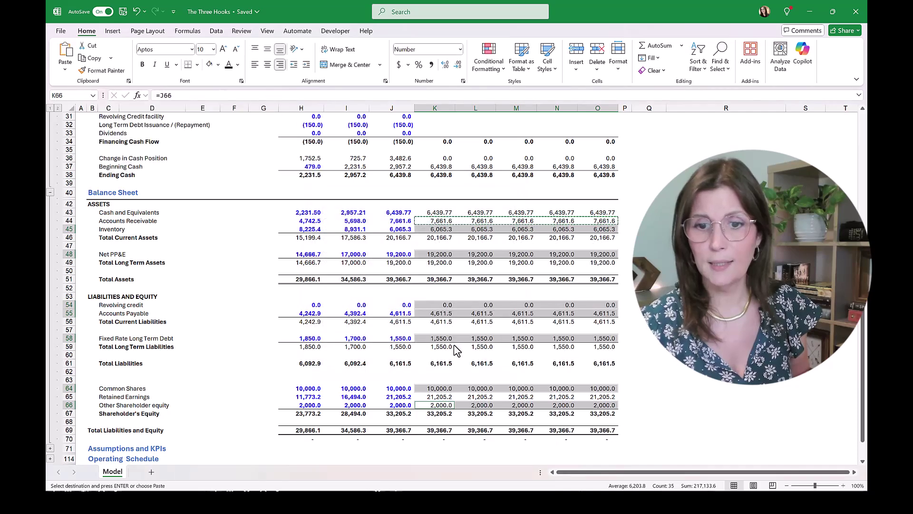
click(726, 313)
- Review the 2025 links between Net Income and cash flow, Ending Cash and balance sheet cash, and the Retained Earnings formula
scroll(333, 285, down, 2)
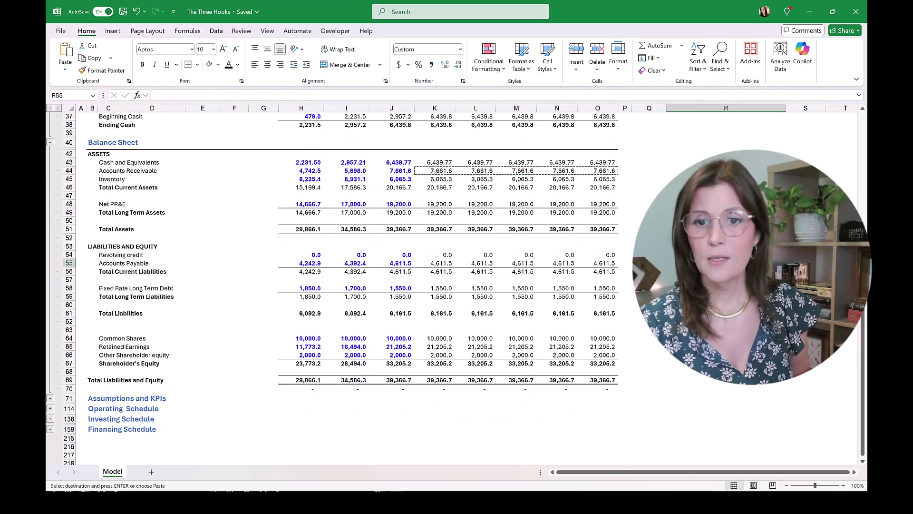
scroll(333, 286, up, 3)
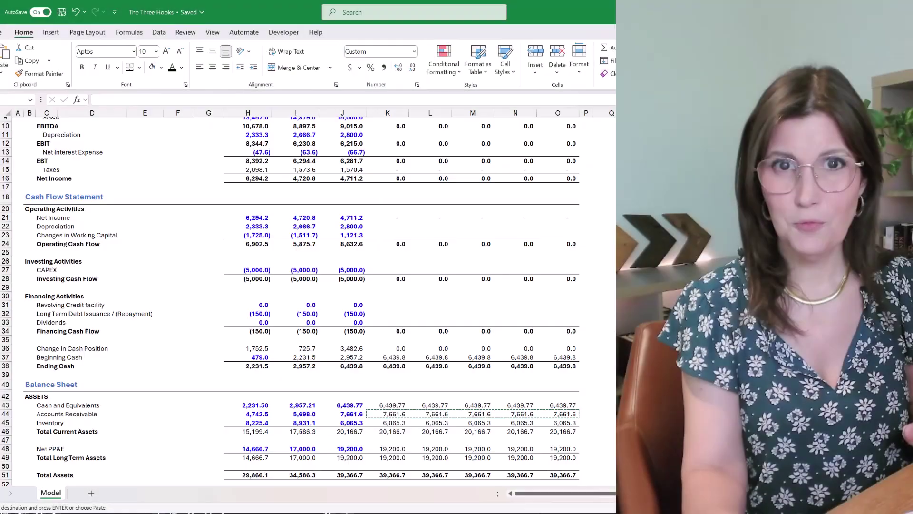
scroll(333, 286, up, 3)
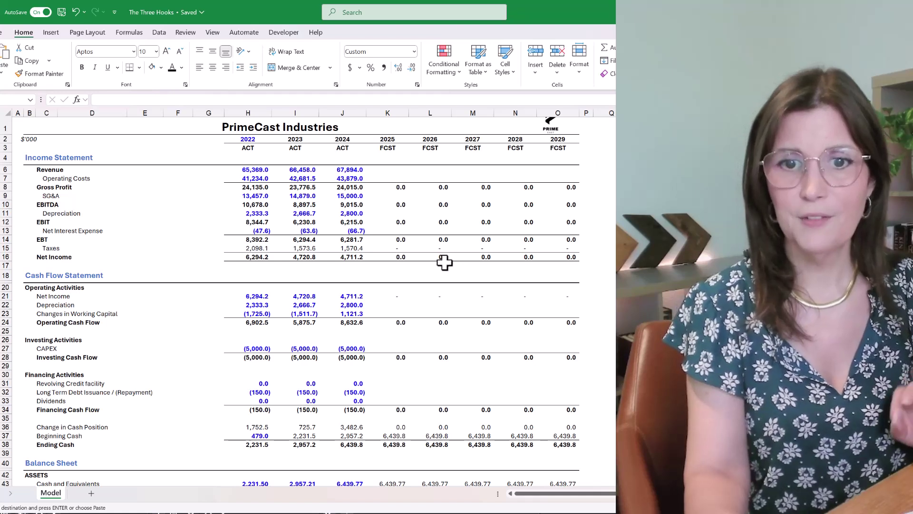
click(400, 257)
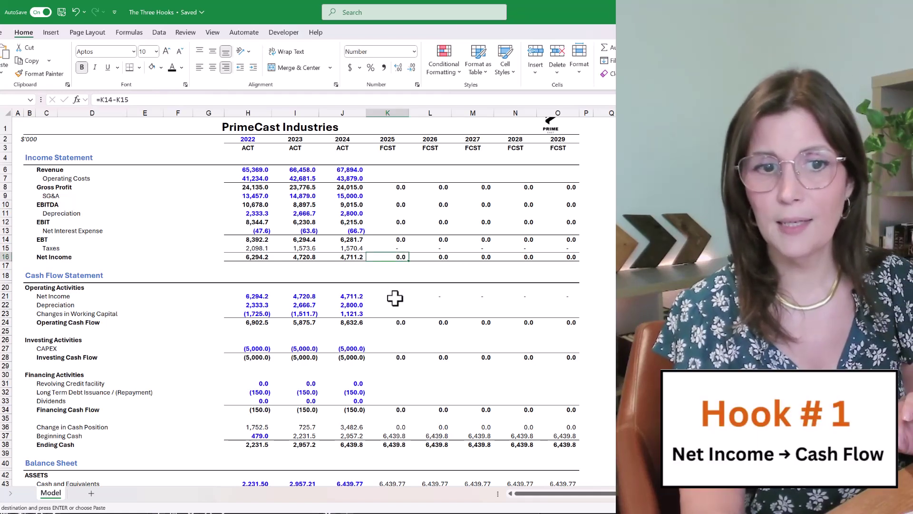
click(394, 297)
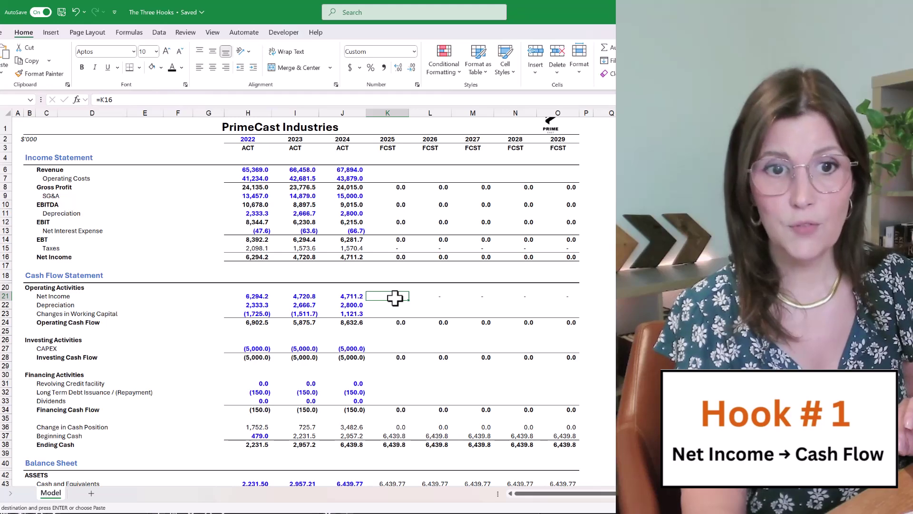
scroll(394, 297, down, 4)
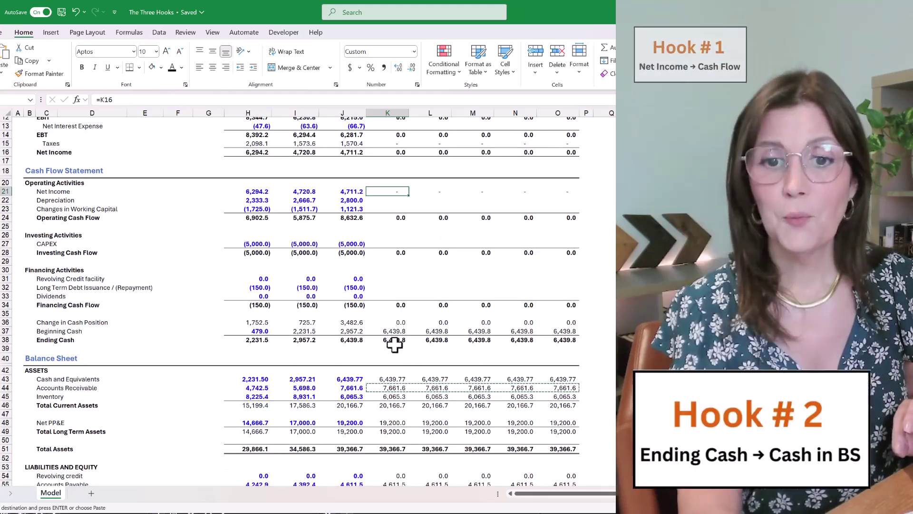
click(395, 341)
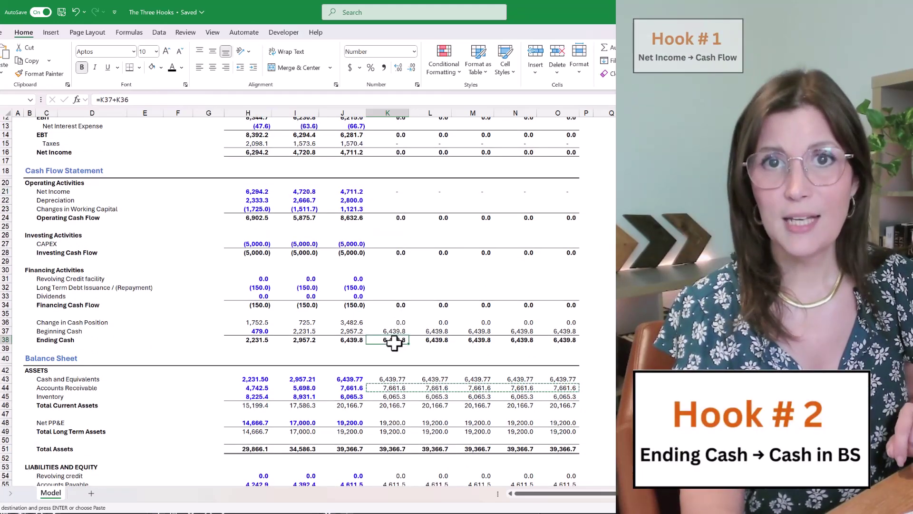
click(389, 378)
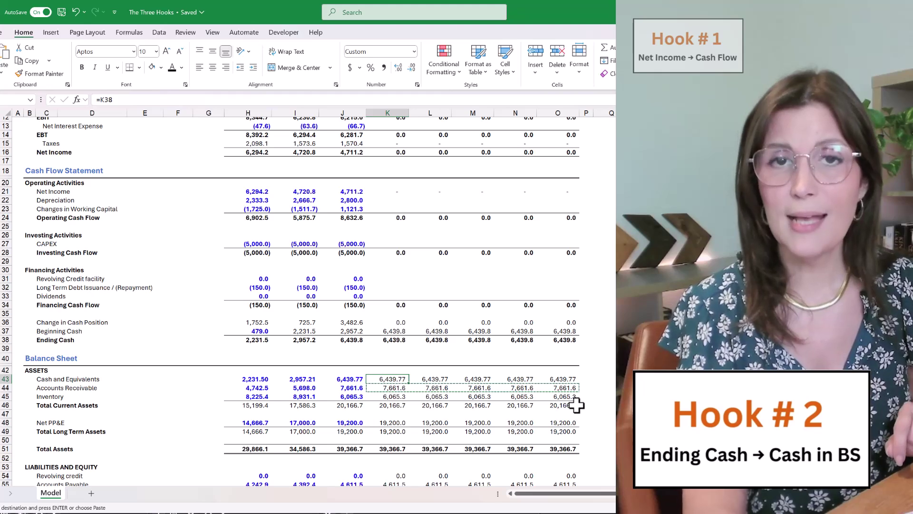
scroll(577, 405, down, 6)
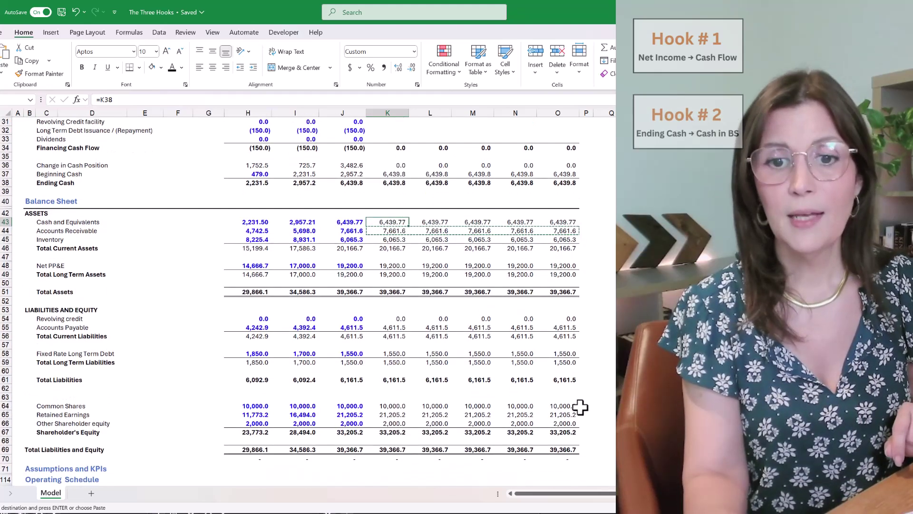
click(398, 414)
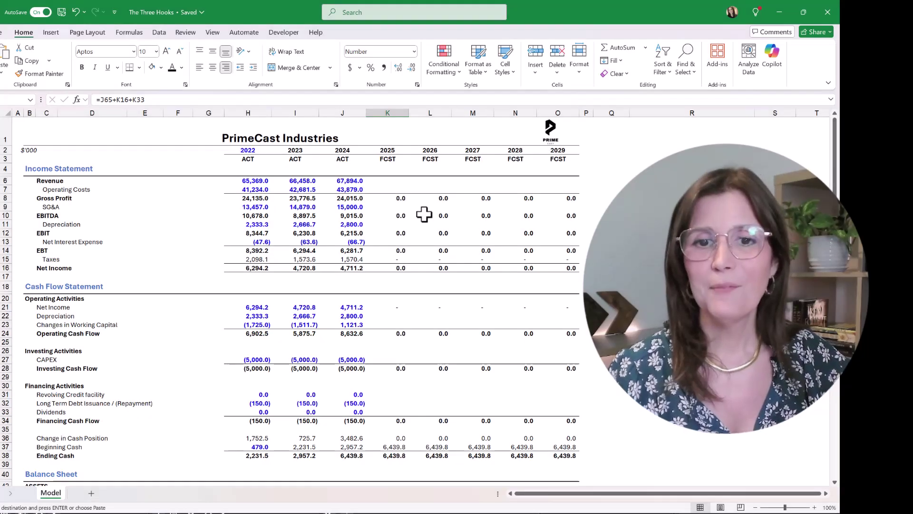
click(393, 179)
text(=)
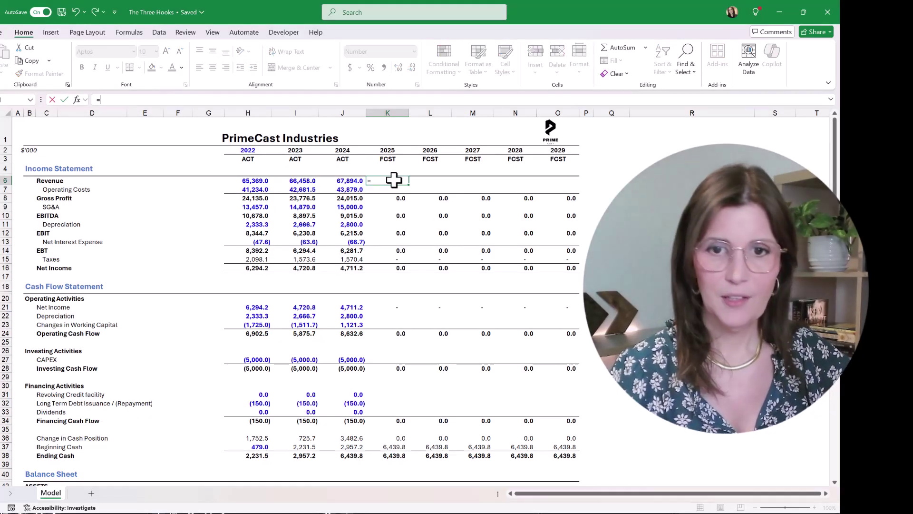
scroll(393, 179, down, 15)
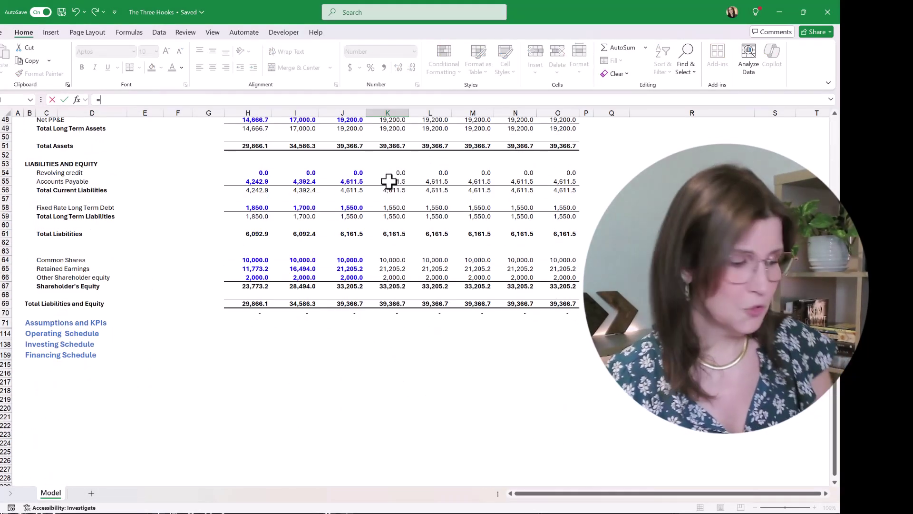
key(Escape)
- Expand the collapsed Operating Schedule section to show its revenue, cost and working capital rows
scroll(388, 184, down, 12)
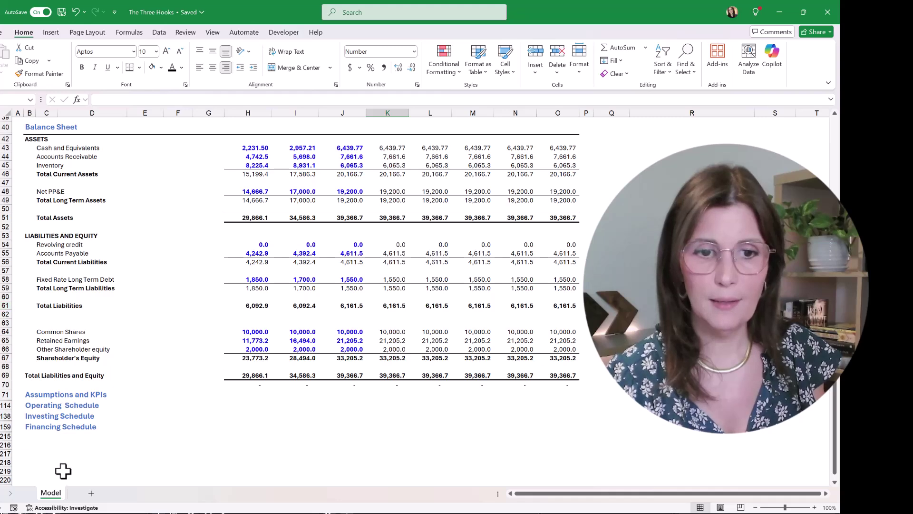
click(1, 405)
scroll(122, 377, down, 5)
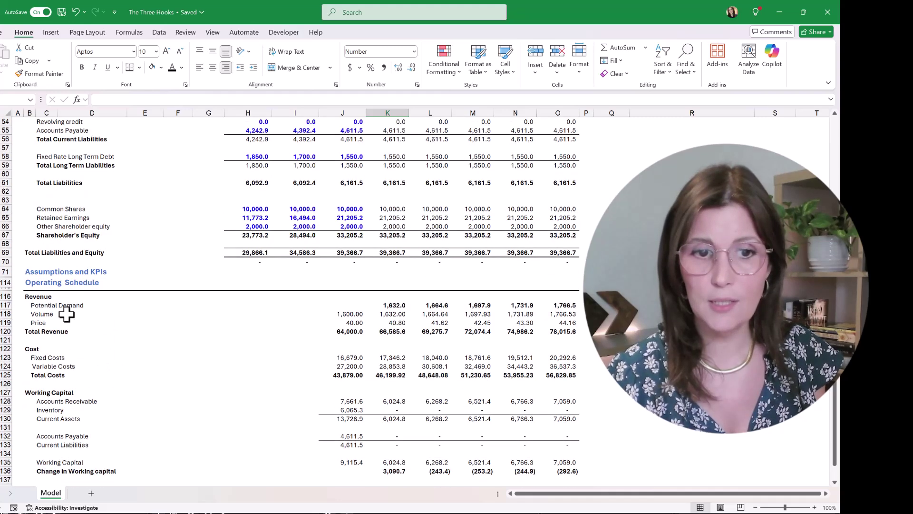
- Link 2025 Revenue in the Income Statement to the Operating Schedule's Total Revenue with =K120 and fill it through 2029
scroll(307, 380, up, 13)
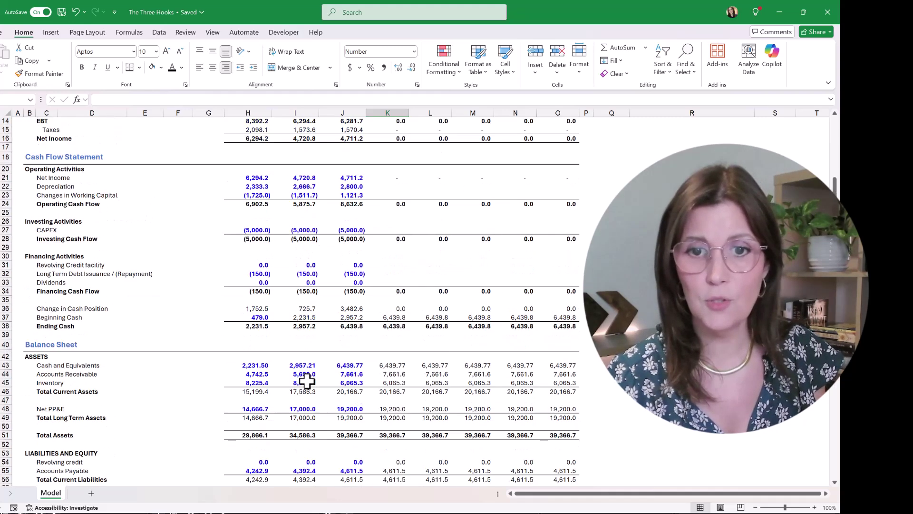
scroll(307, 380, up, 5)
text(=)
scroll(360, 340, down, 2)
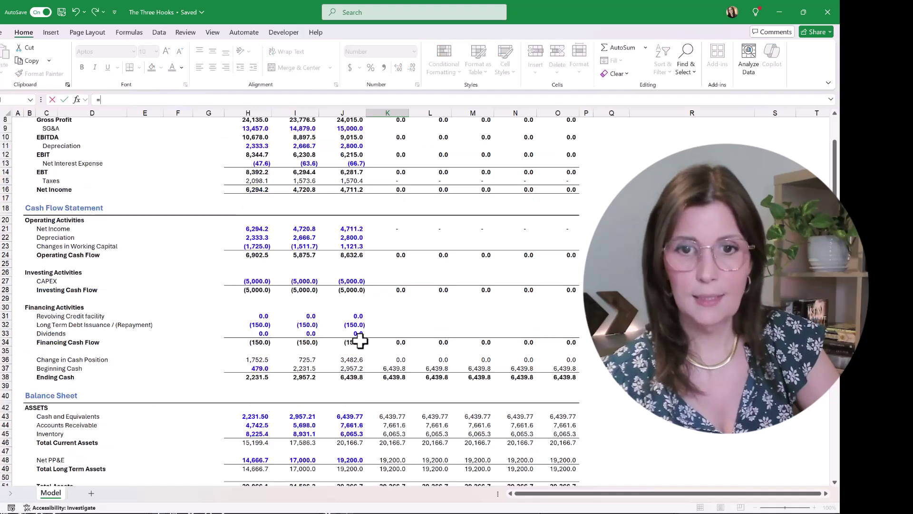
scroll(360, 340, down, 14)
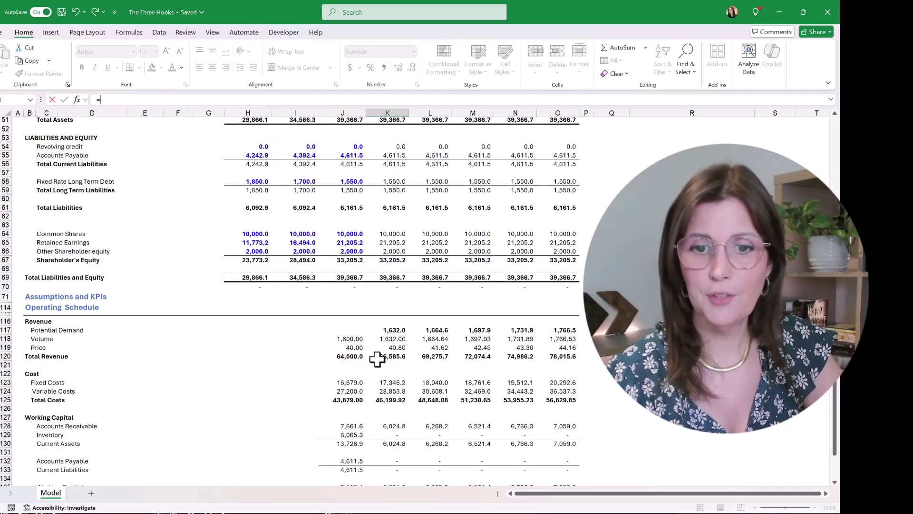
click(377, 359)
key(Return)
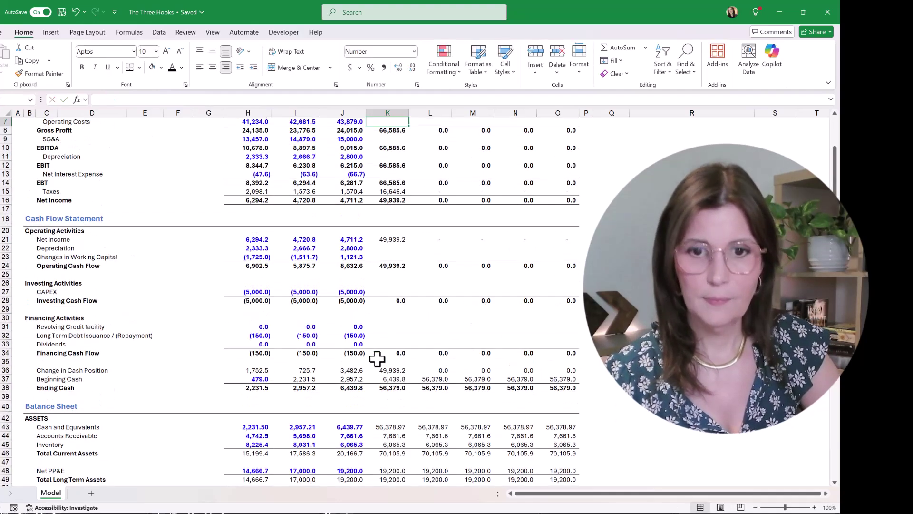
click(406, 182)
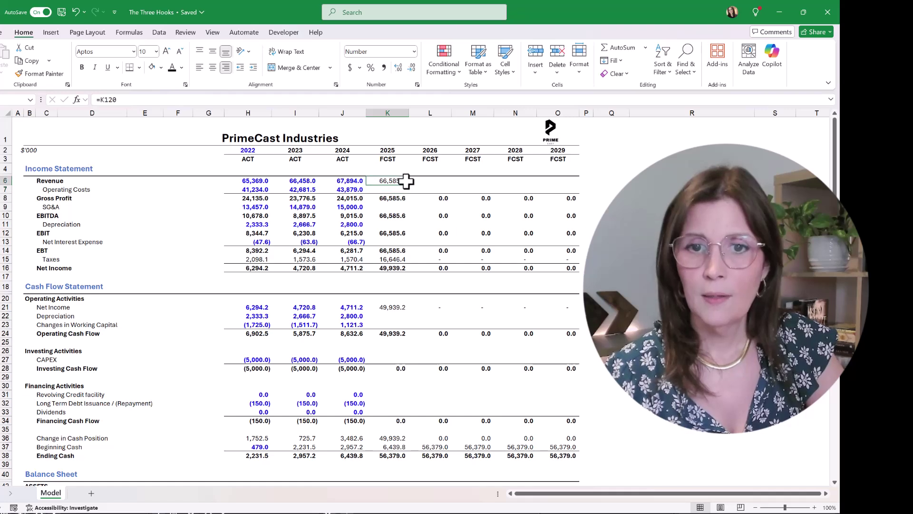
drag(409, 185, 563, 206)
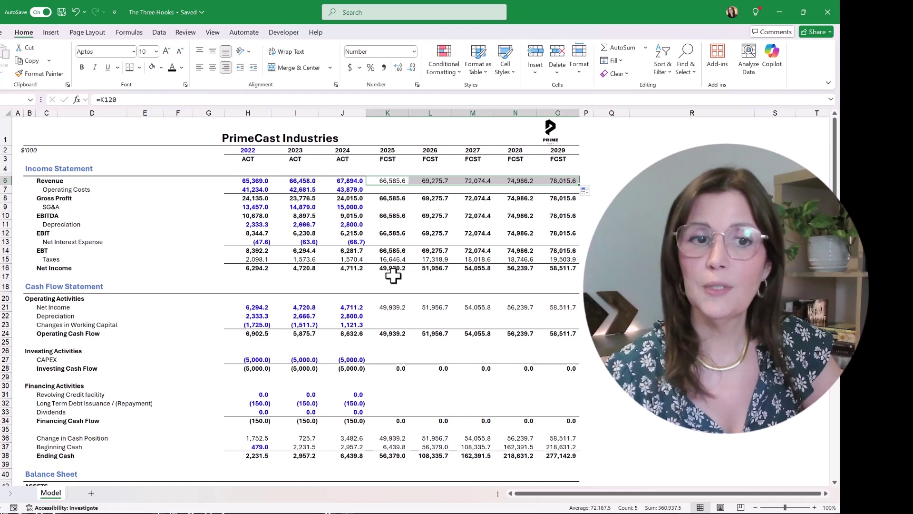
- Check how the 2025 revenue flows through cash flow Net Income, Cash and Equivalents, Retained Earnings and the balance check
click(401, 307)
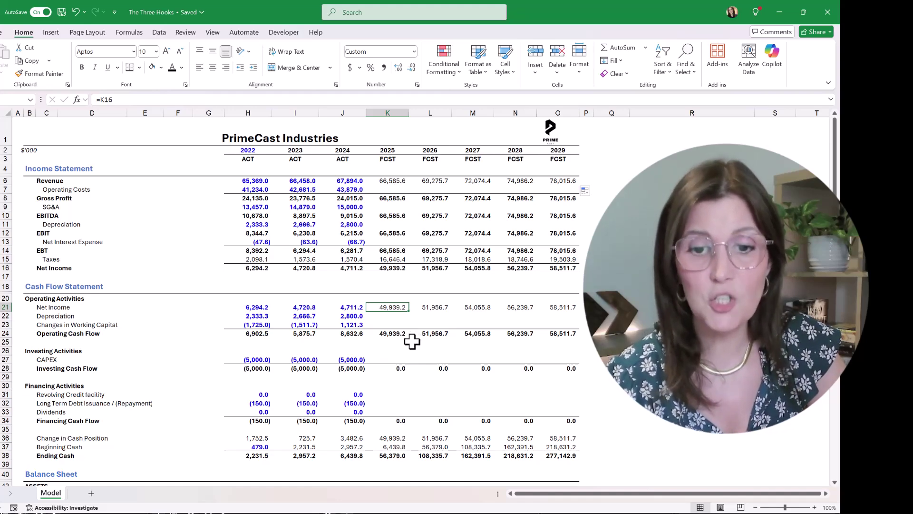
scroll(411, 342, down, 4)
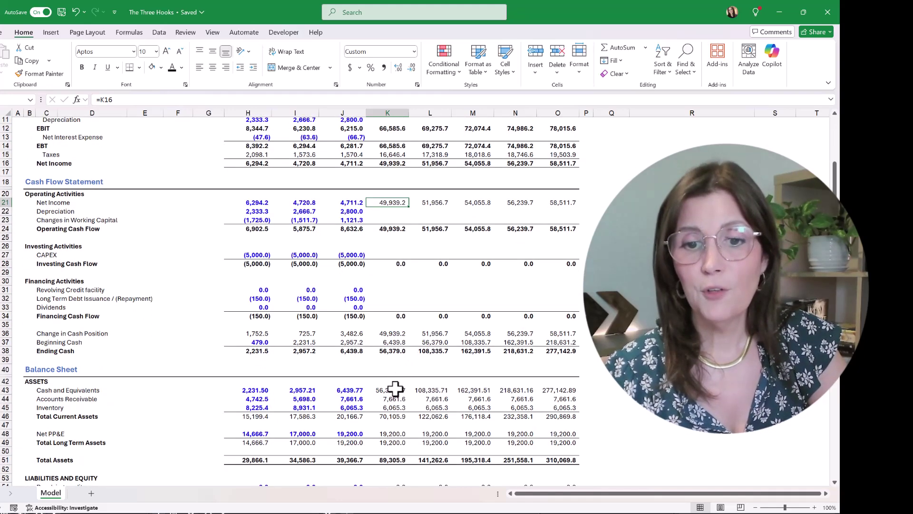
click(395, 389)
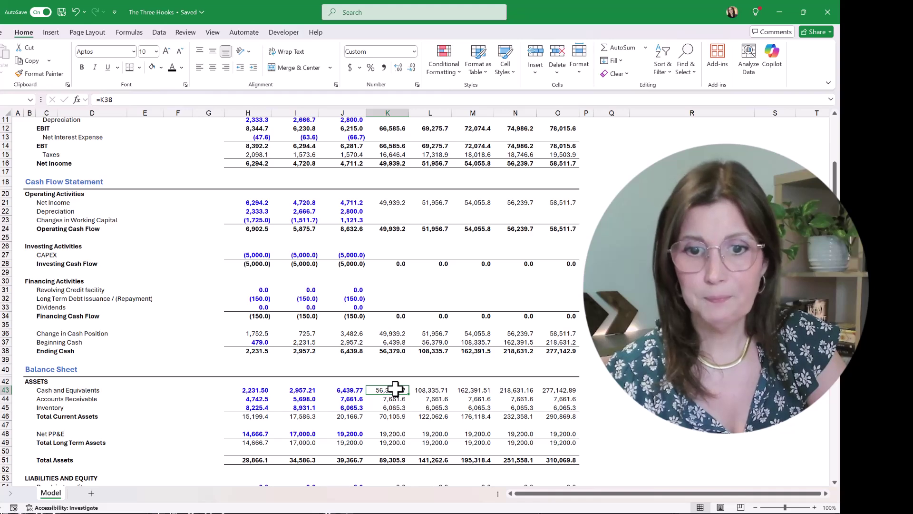
scroll(394, 389, down, 6)
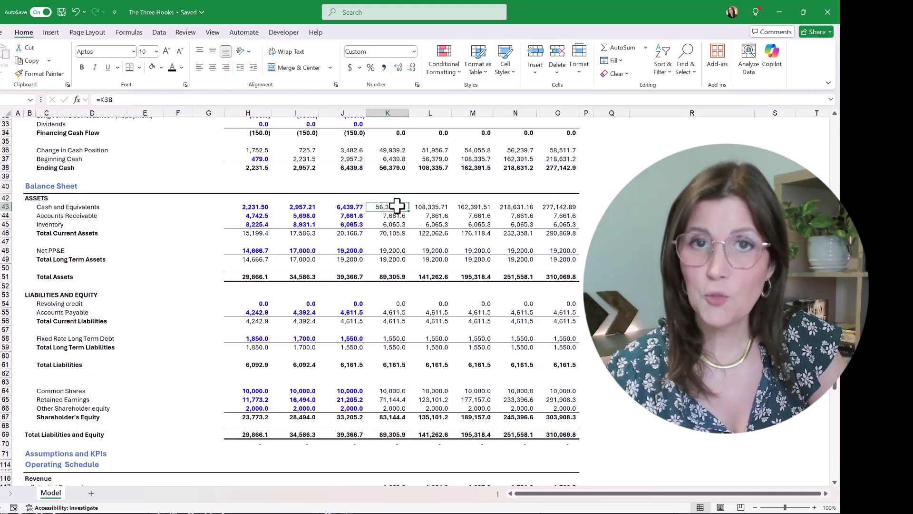
click(398, 402)
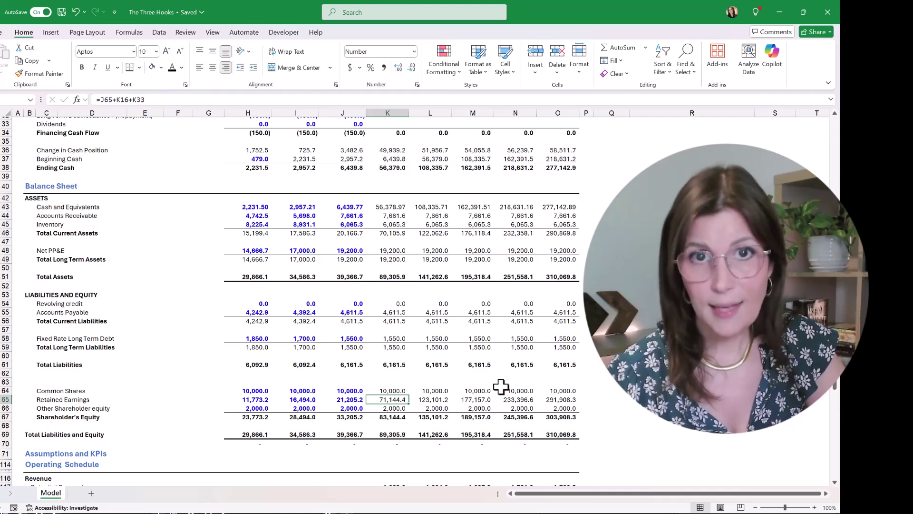
- Link 2025 Operating Costs in the Income Statement to the Operating Schedule's Total Costs with =K125 and fill it through 2029
scroll(501, 386, up, 10)
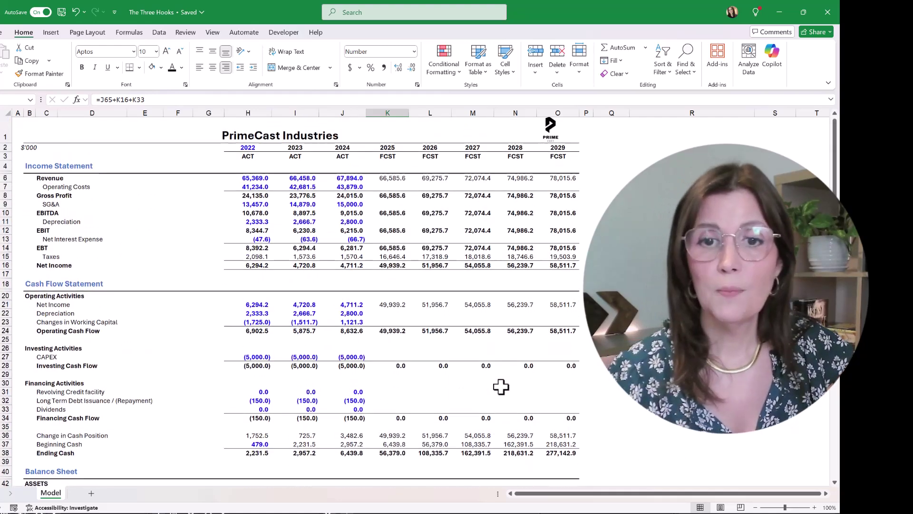
click(395, 189)
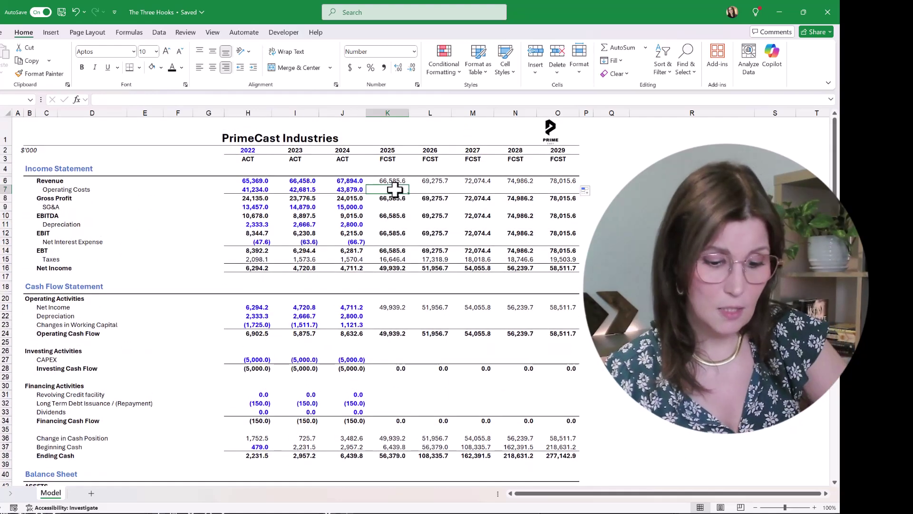
text(=)
scroll(446, 313, down, 12)
scroll(446, 314, down, 7)
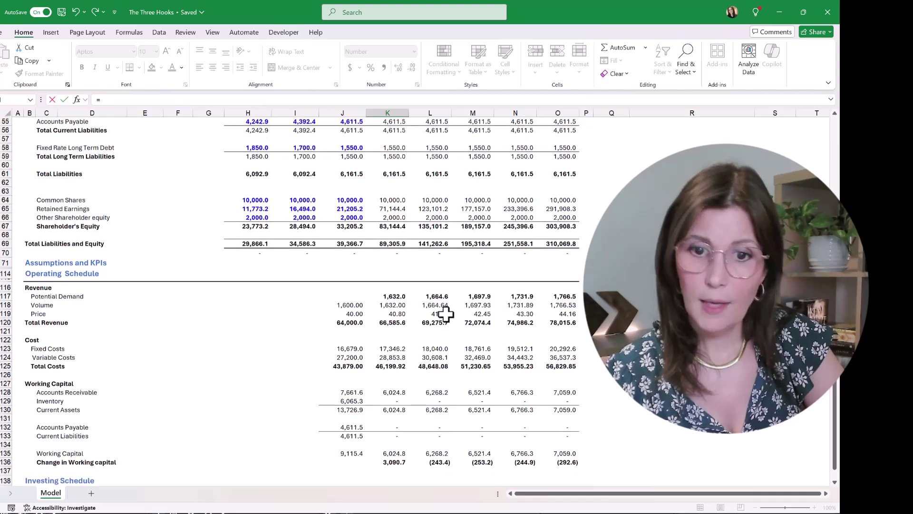
click(393, 321)
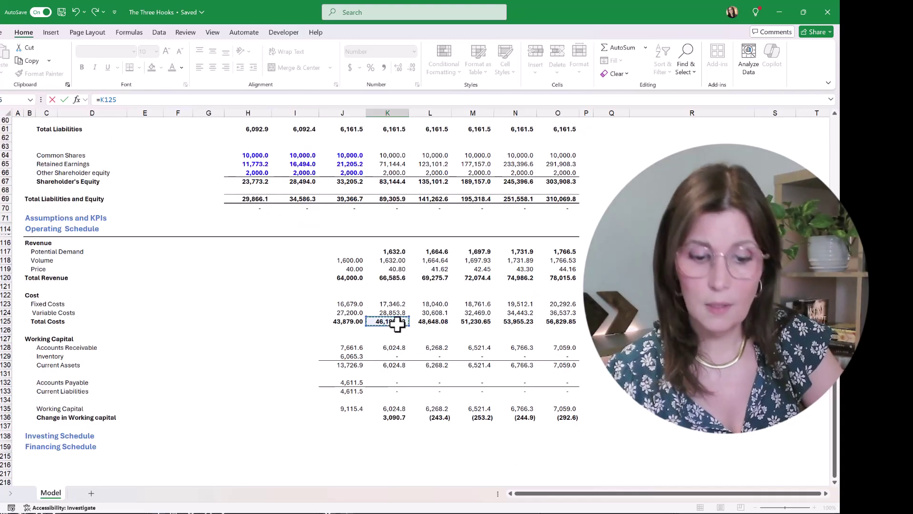
key(Return)
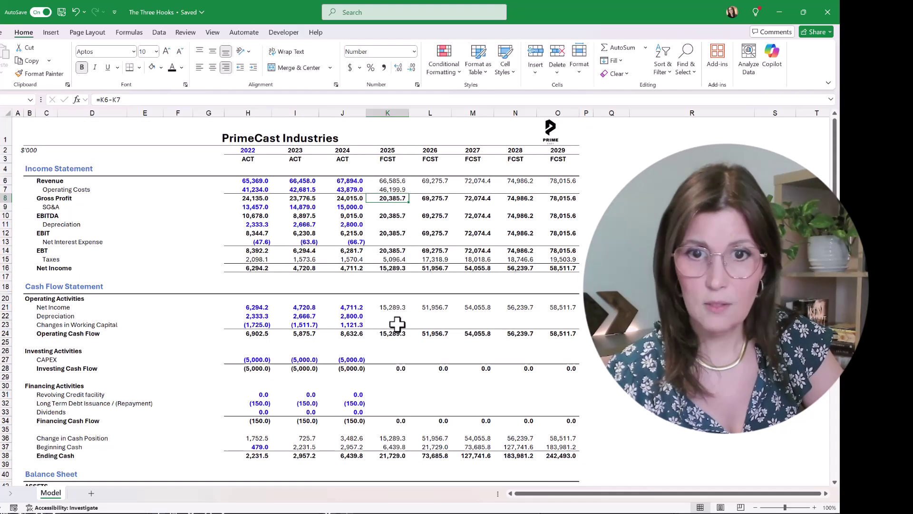
click(395, 190)
drag(412, 195, 561, 212)
click(392, 206)
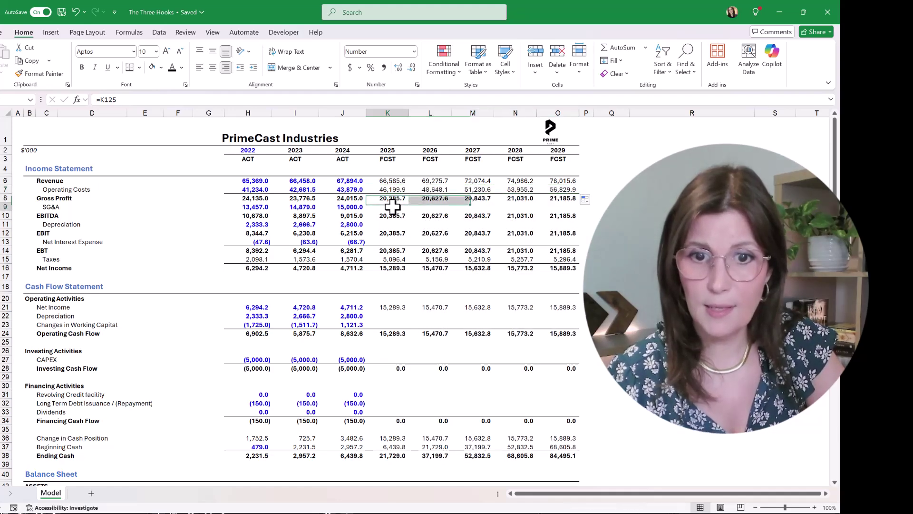
text(=)
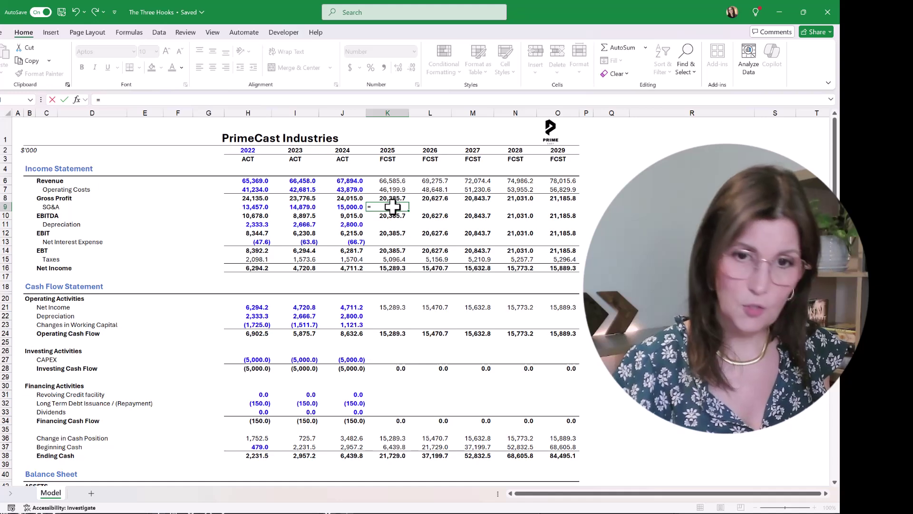
key(Escape)
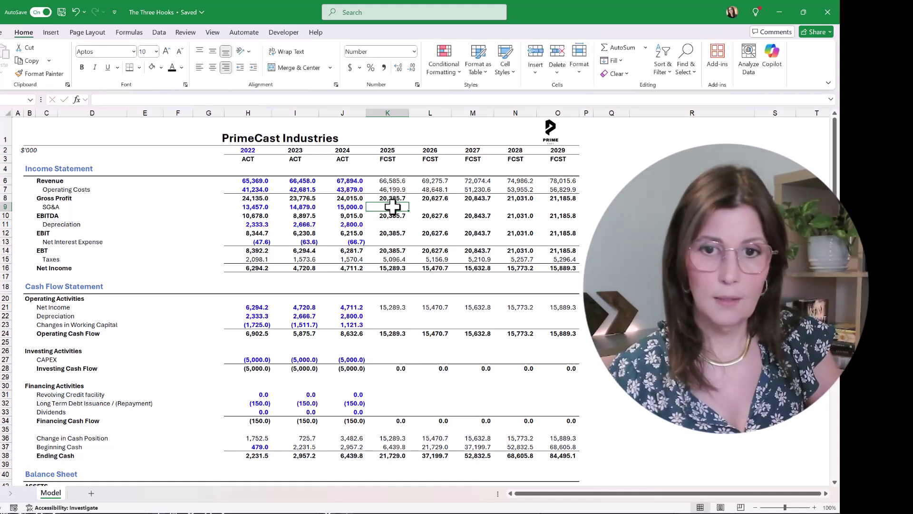
- Expand the collapsed Assumptions and KPIs section and look through its assumptions
scroll(392, 206, down, 9)
scroll(392, 206, down, 5)
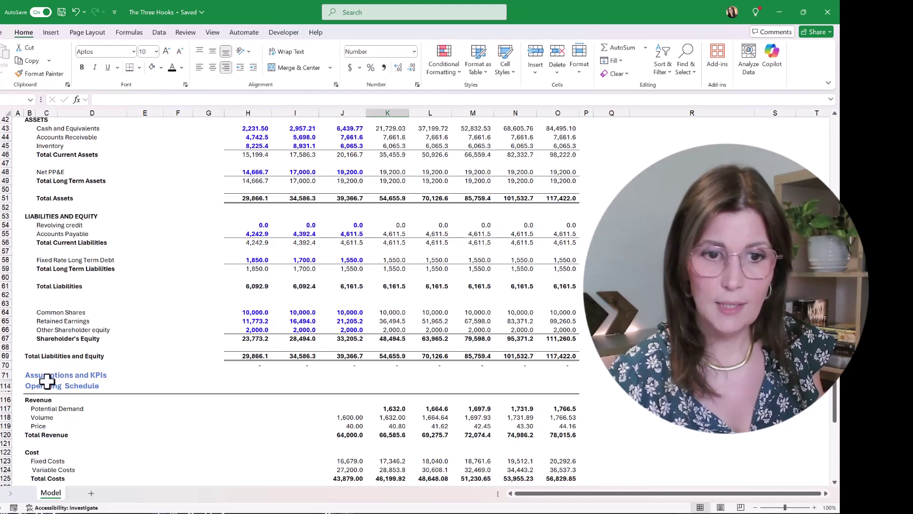
scroll(303, 402, down, 9)
scroll(303, 401, up, 17)
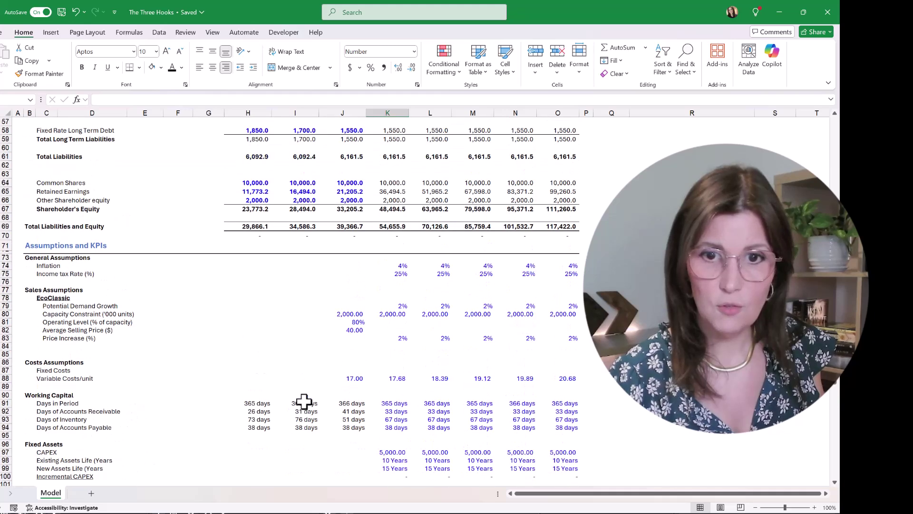
- Forecast 2025 SG&A in the Income Statement by growing the 2024 figure with inflation, using =J9*(1+K74)
scroll(304, 402, up, 4)
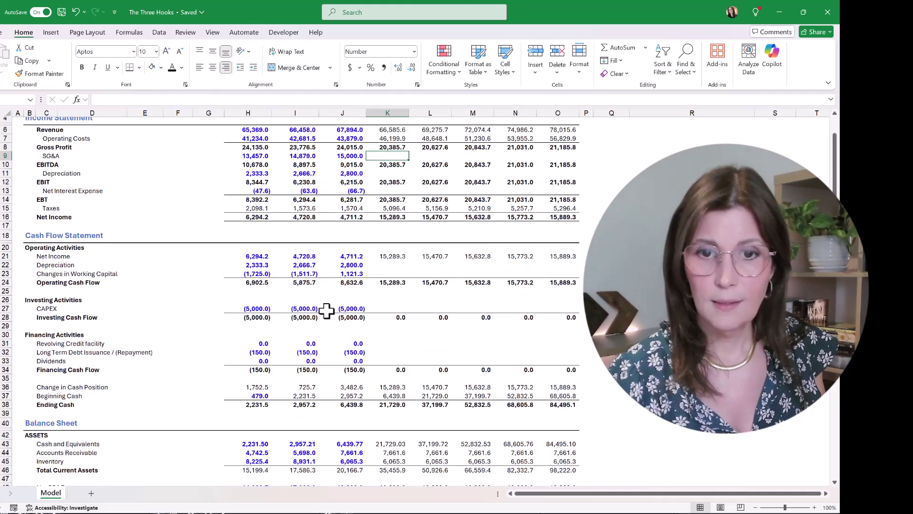
text(=)
click(341, 157)
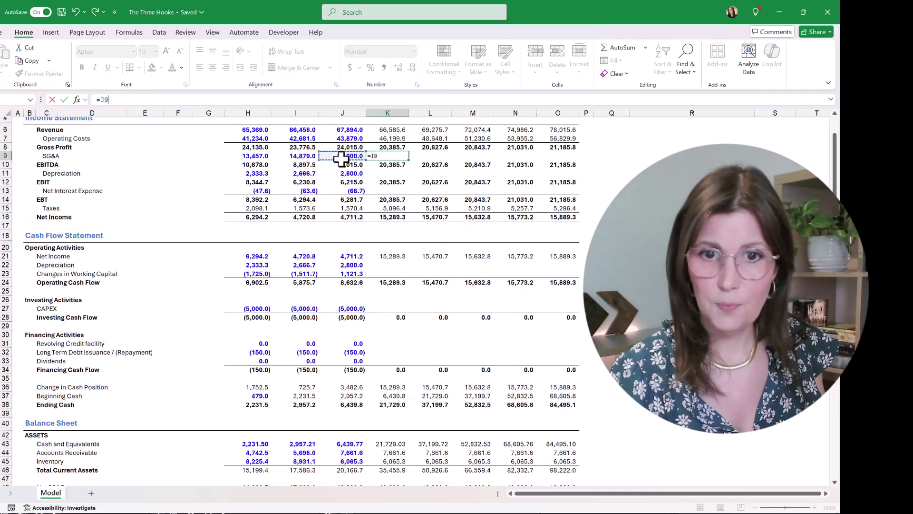
text(*(1+)
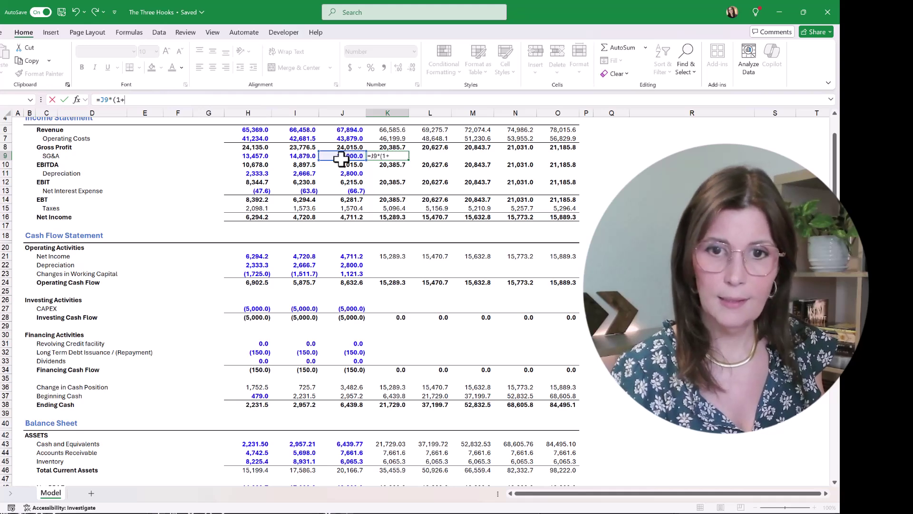
scroll(347, 171, down, 13)
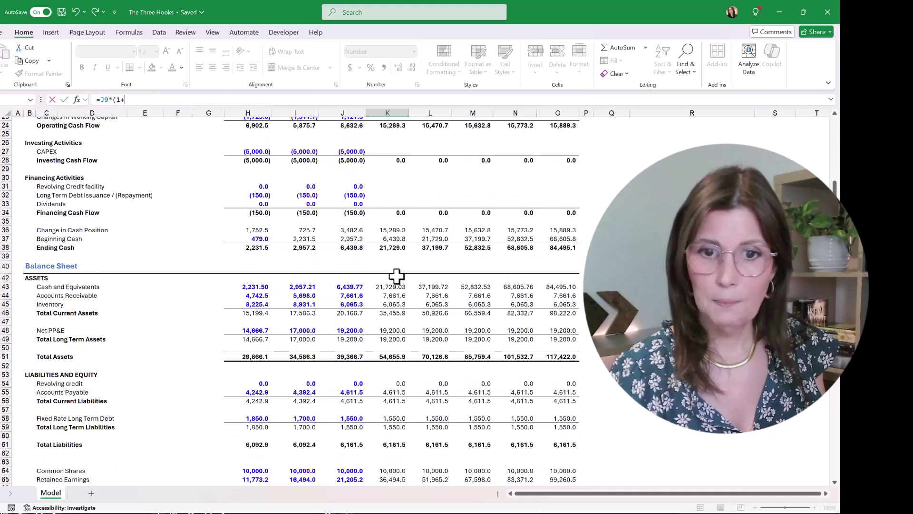
click(401, 396)
text())
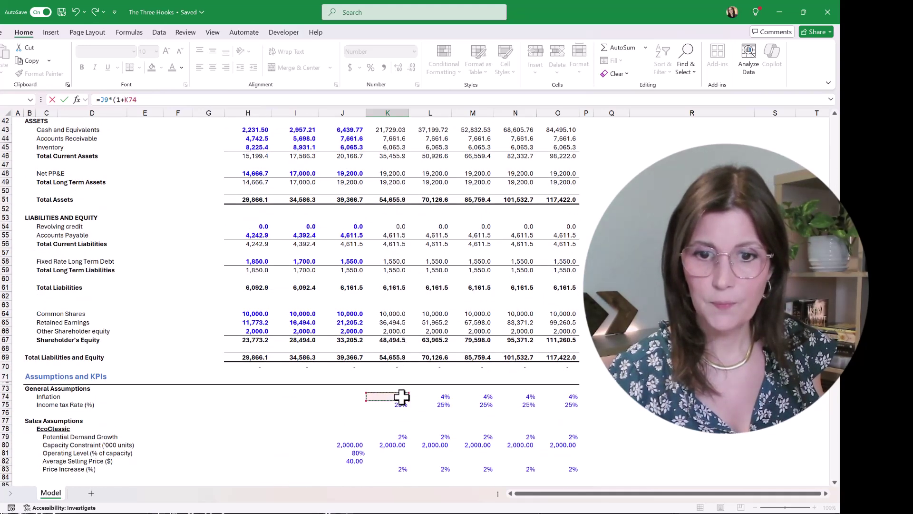
key(Return)
- Fill the 2025 SG&A formula across the Income Statement through 2029
scroll(401, 396, up, 14)
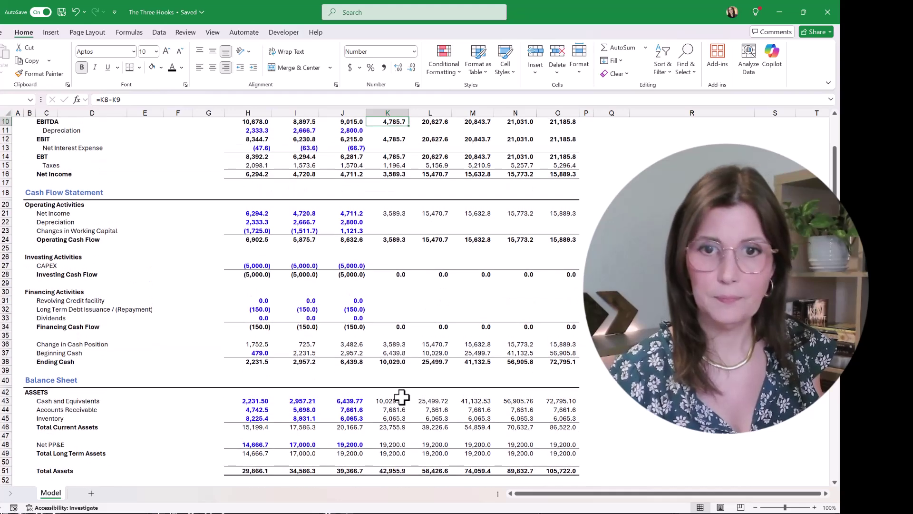
click(392, 204)
key(ctrl+c)
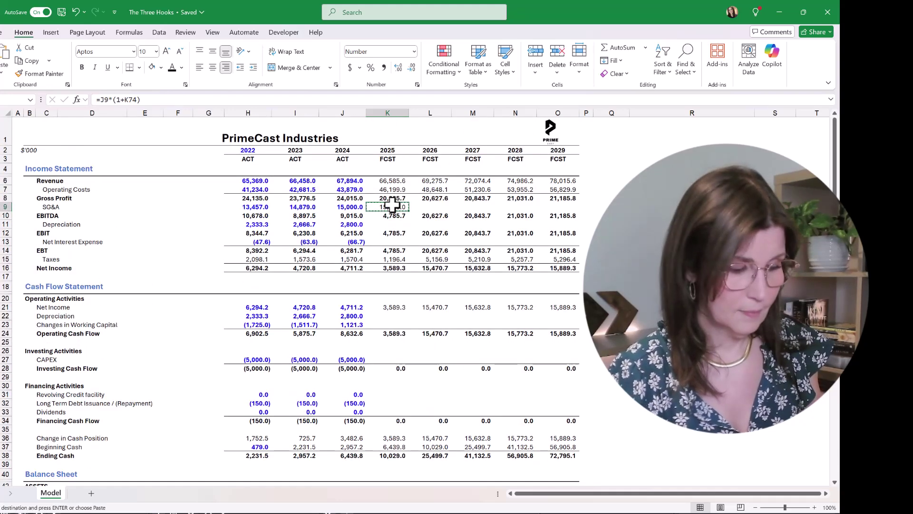
key(shift+Right)
key(shift+Right)
key(shift+Right)
key(shift+Right)
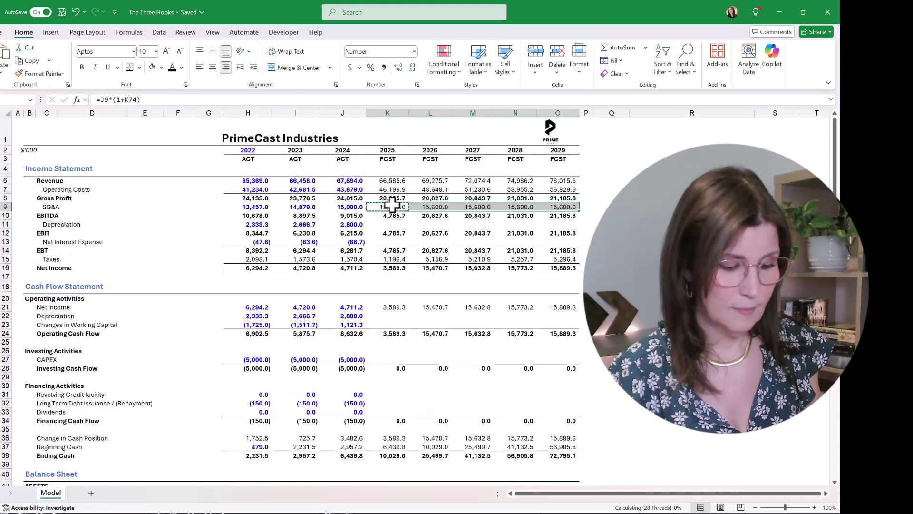
key(ctrl+v)
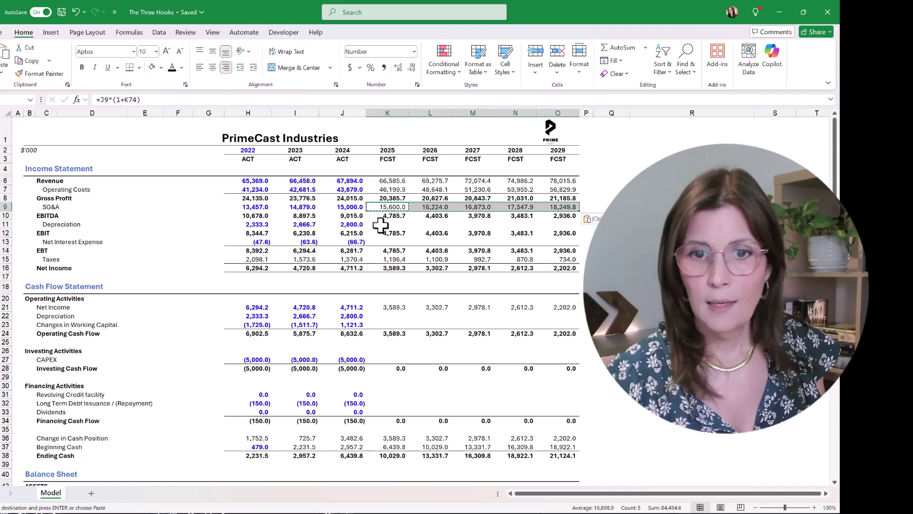
click(611, 298)
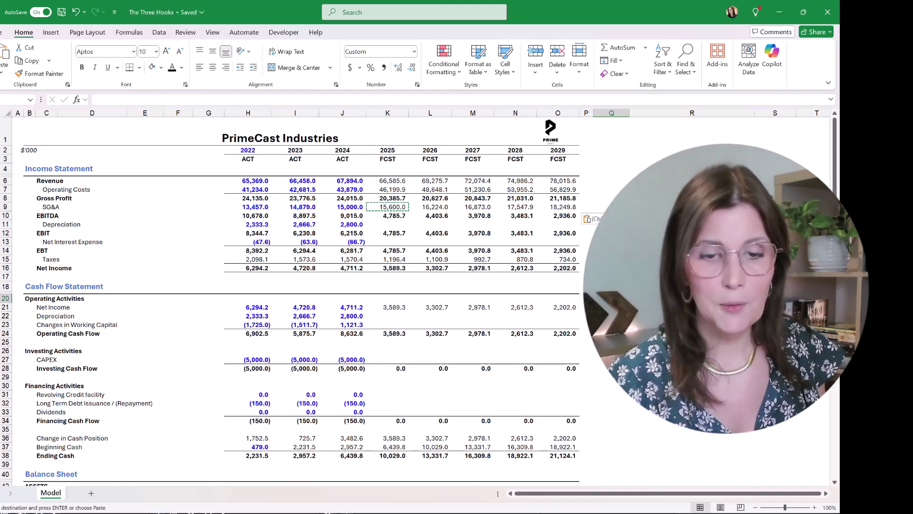
- Review the Balance Sheet lines, collapse the Assumptions and KPIs section, and examine the Operating Schedule's Working Capital block and 2025 Accounts Receivable formula
scroll(418, 302, down, 9)
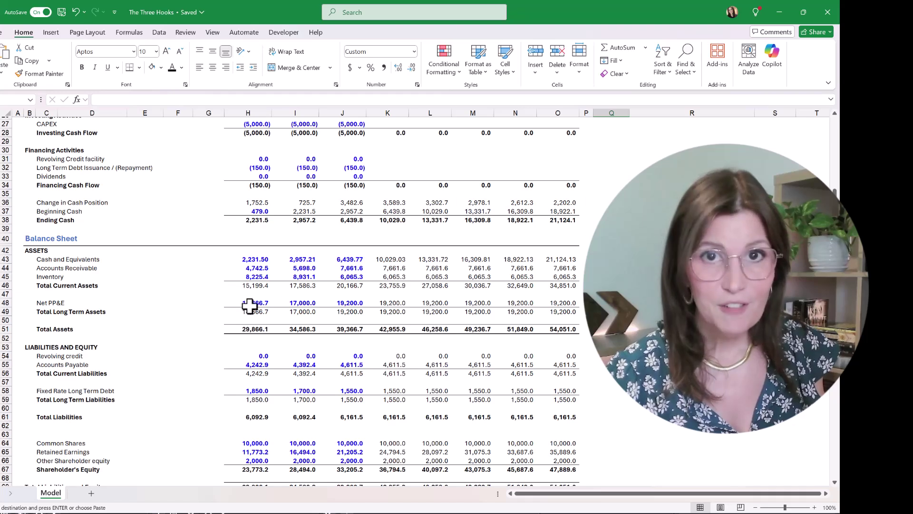
click(52, 356)
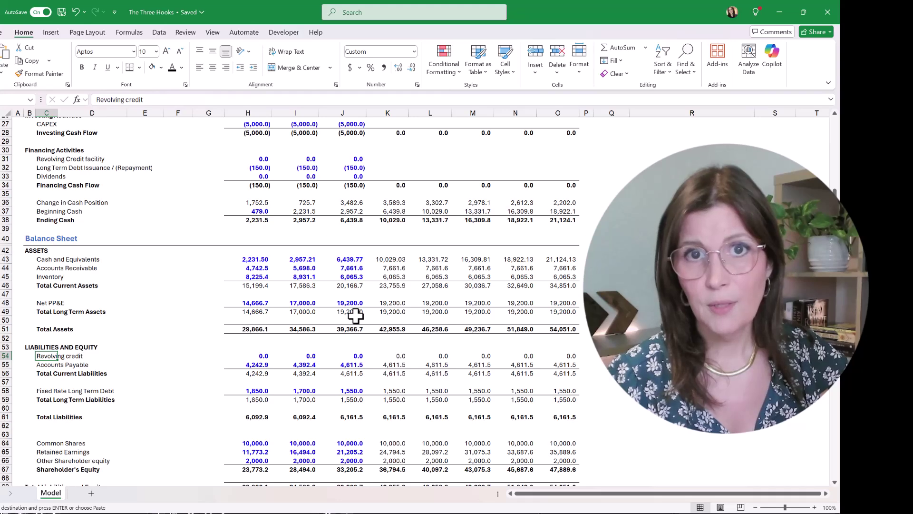
scroll(356, 315, down, 2)
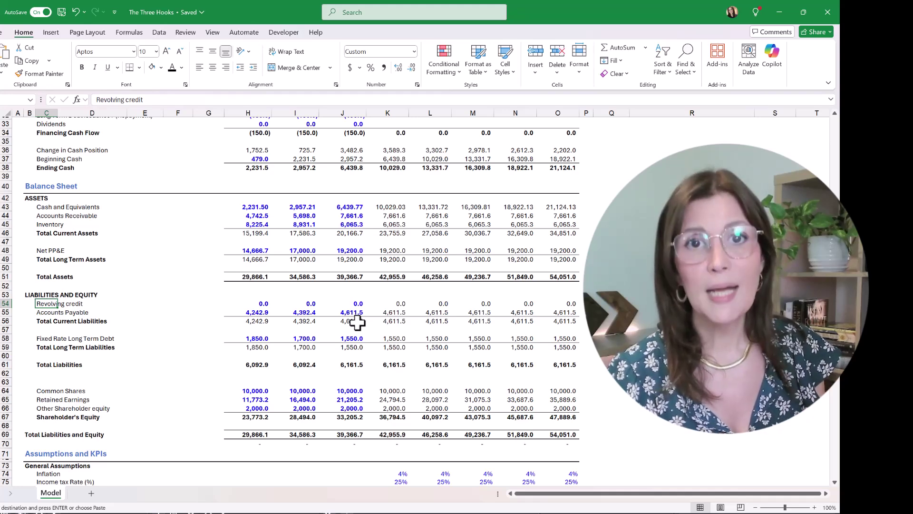
scroll(357, 323, down, 13)
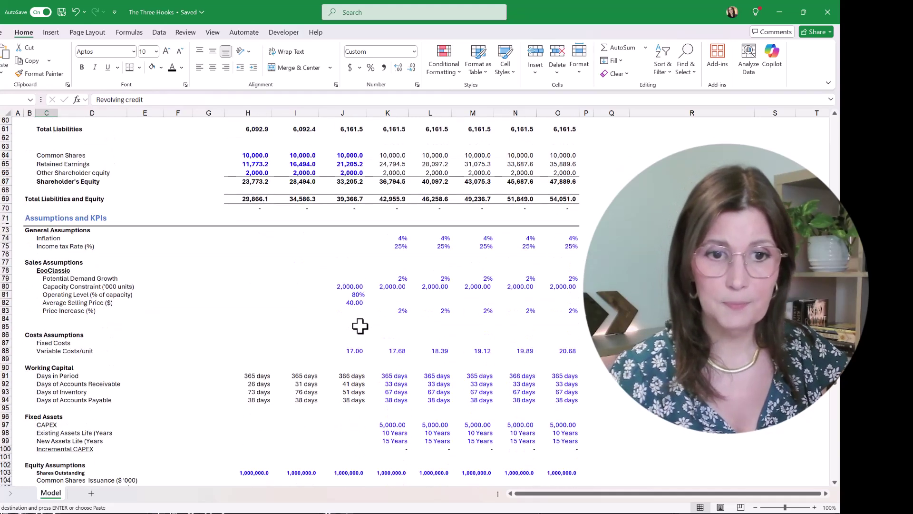
scroll(363, 327, up, 6)
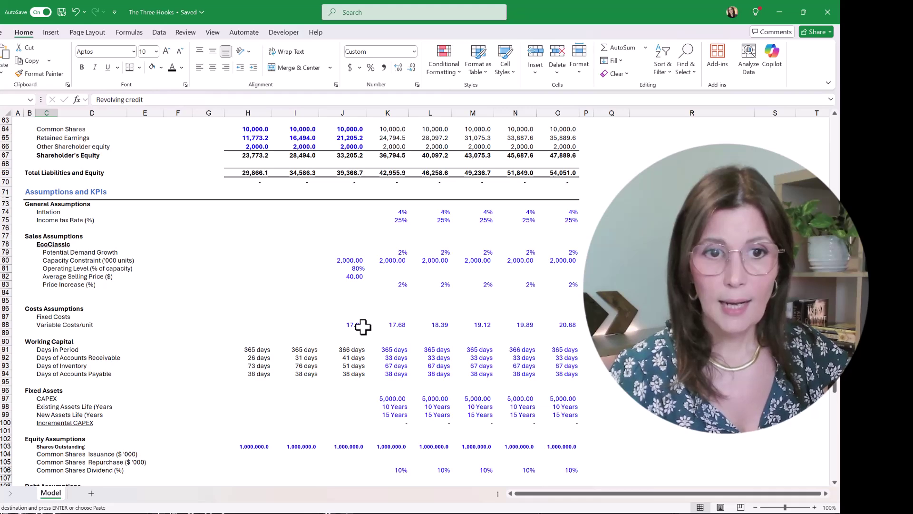
click(0, 270)
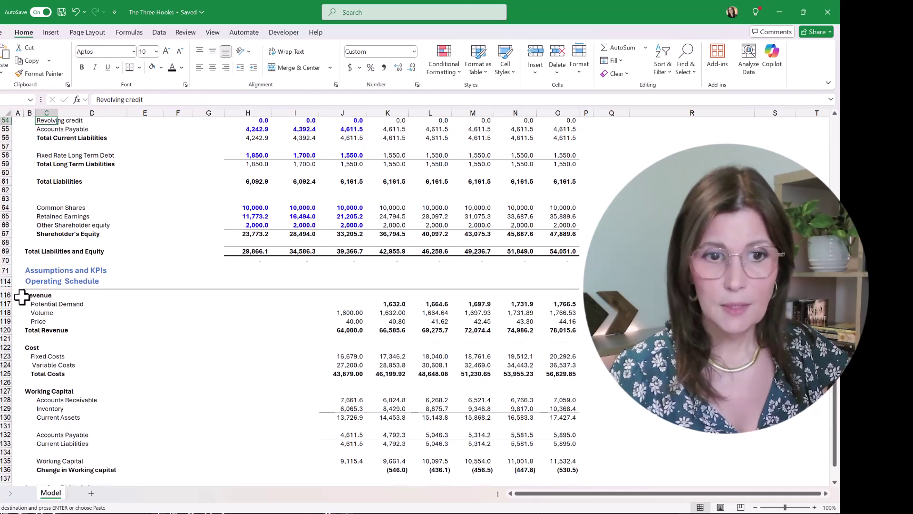
click(87, 338)
scroll(87, 339, down, 3)
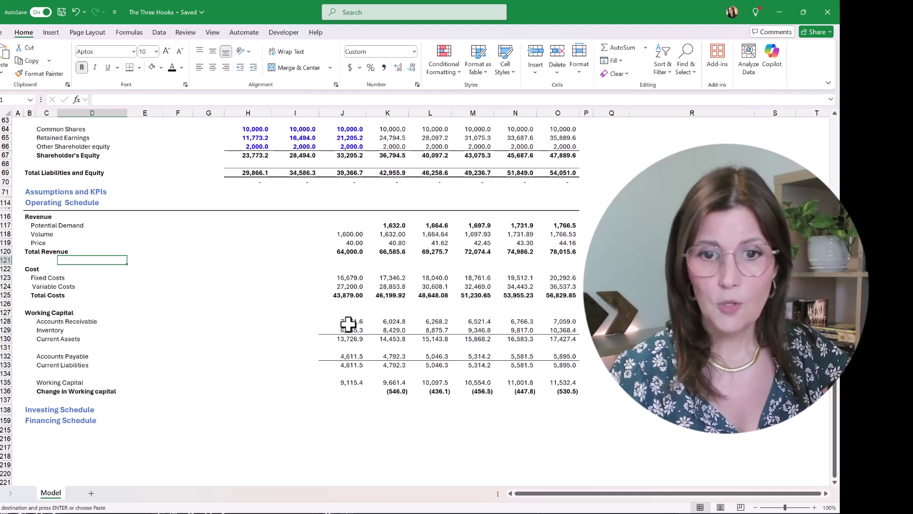
click(396, 322)
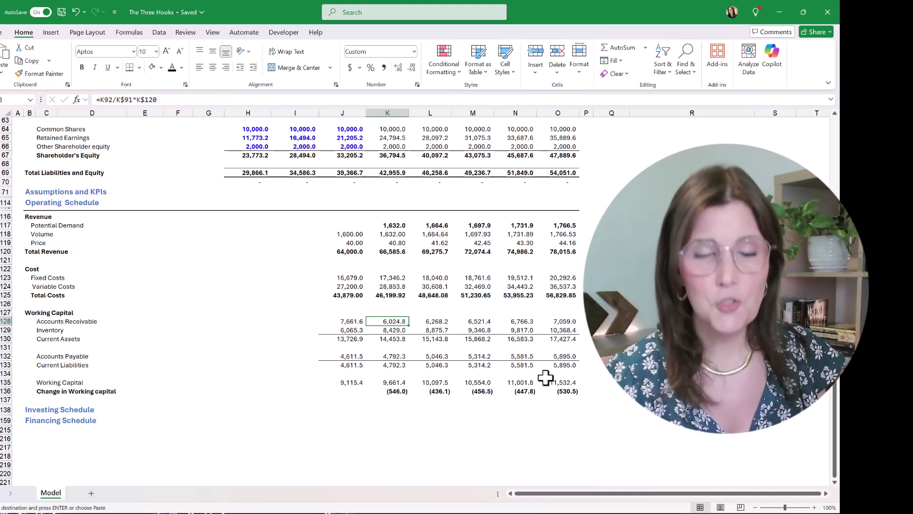
- Link 2025 Accounts Receivable in the Balance Sheet to the Operating Schedule's Accounts Receivable with =K128
scroll(546, 377, up, 9)
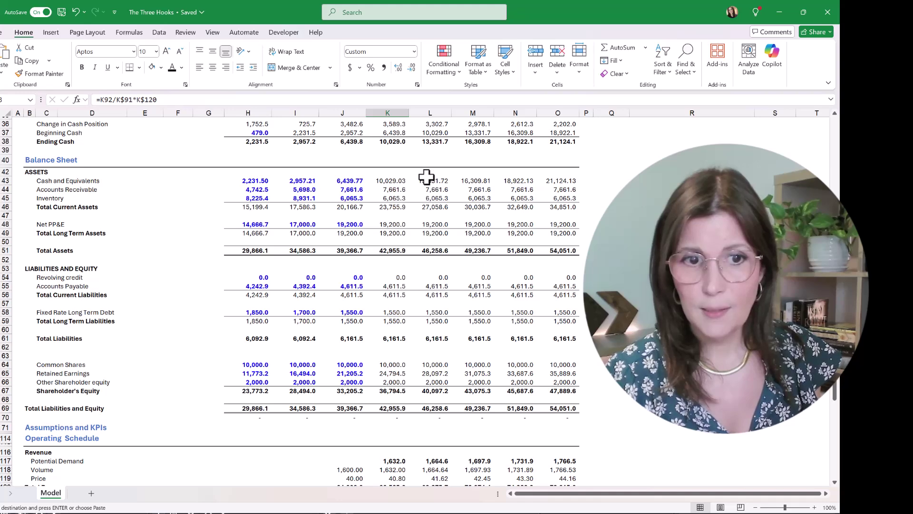
click(395, 189)
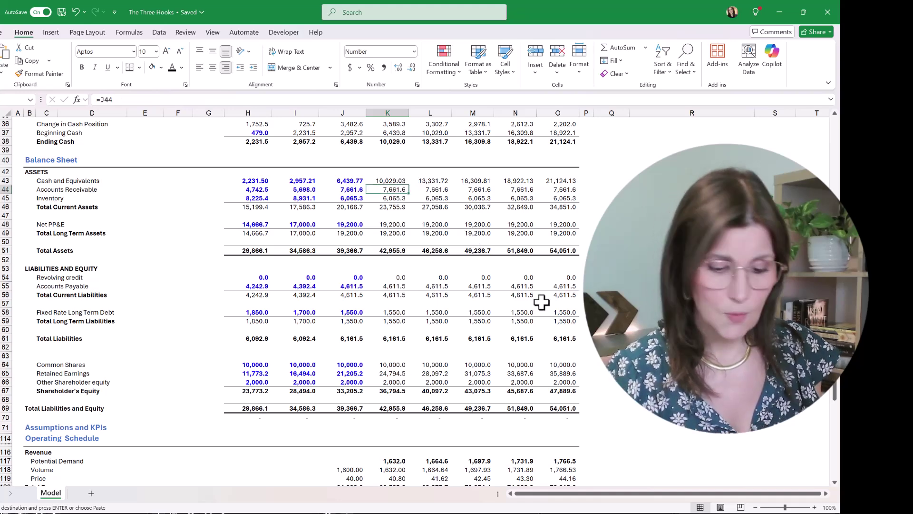
text(=)
scroll(542, 302, down, 7)
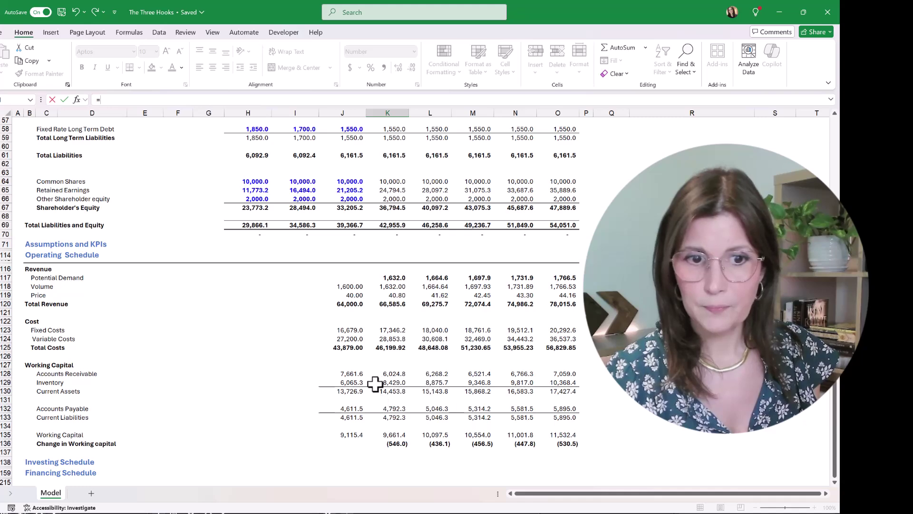
click(386, 374)
key(Return)
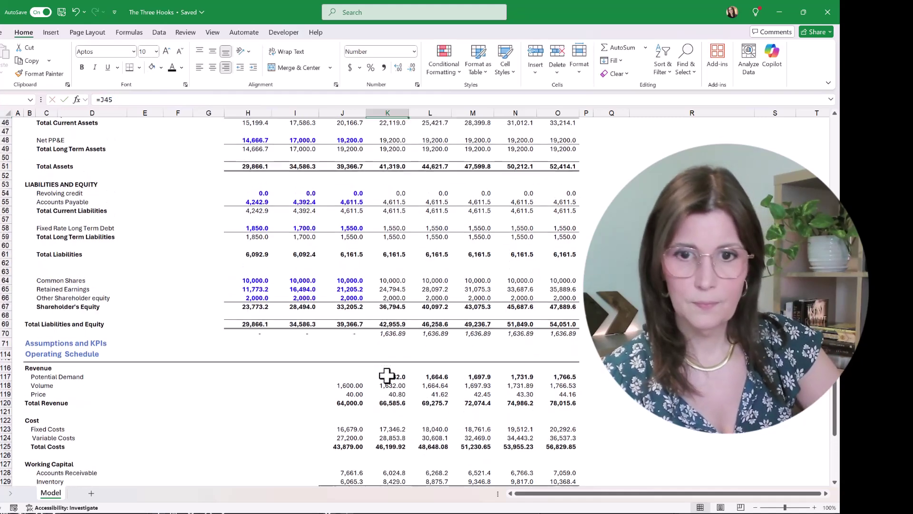
- Link 2025 Inventory in the Balance Sheet to the Operating Schedule's Inventory with =K129
text(=)
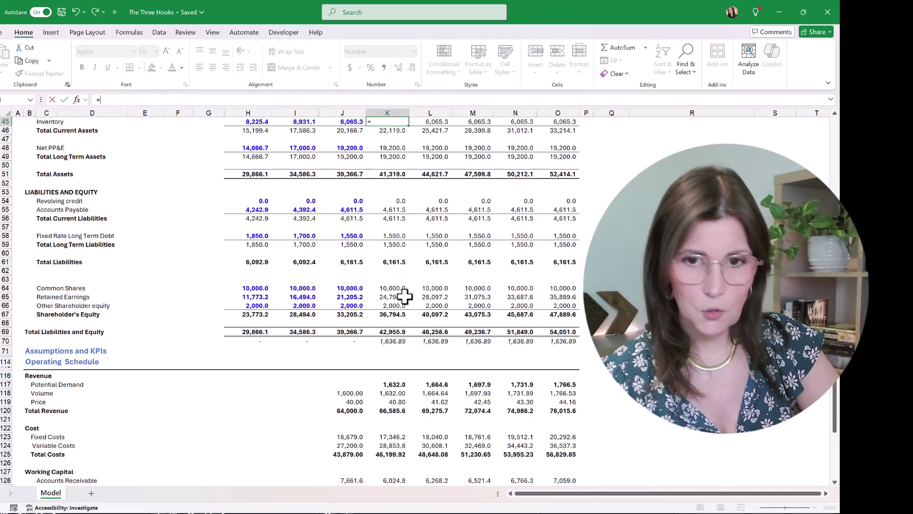
scroll(397, 409, down, 6)
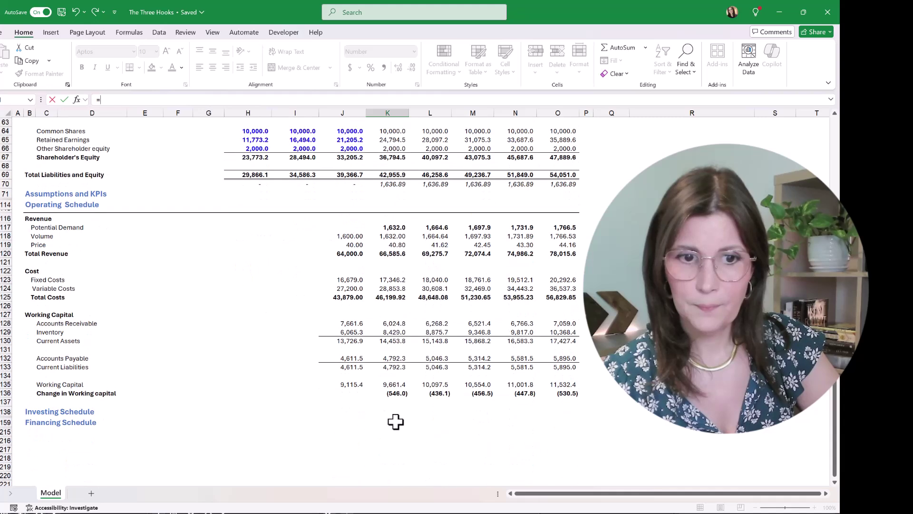
click(390, 330)
key(Return)
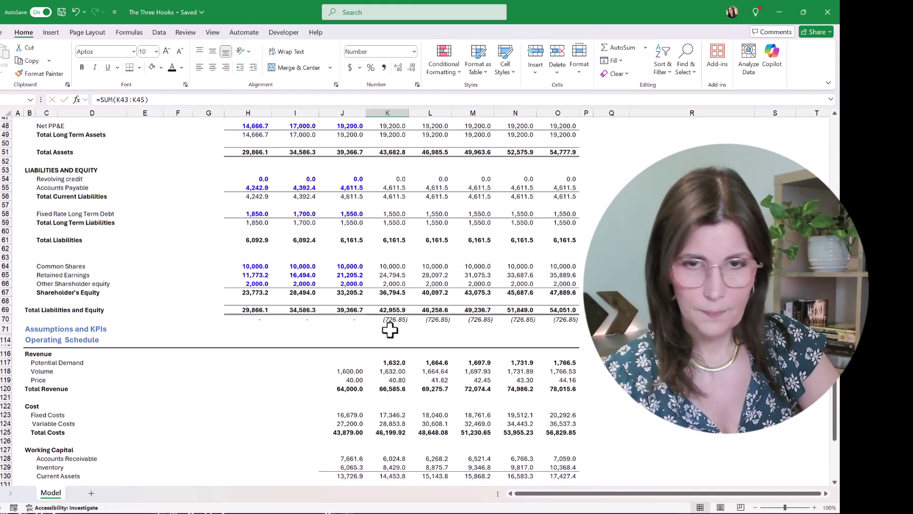
- Fill the 2025 Accounts Receivable and Inventory links across the Balance Sheet through 2029
scroll(390, 329, up, 3)
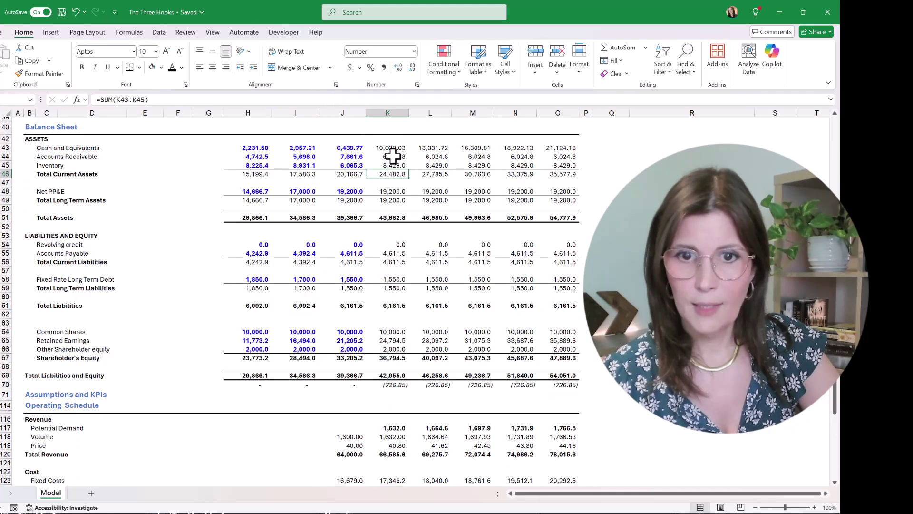
drag(391, 156, 394, 164)
key(ctrl+c)
key(shift+Right)
key(shift+Right)
key(shift+Right)
key(shift+Right)
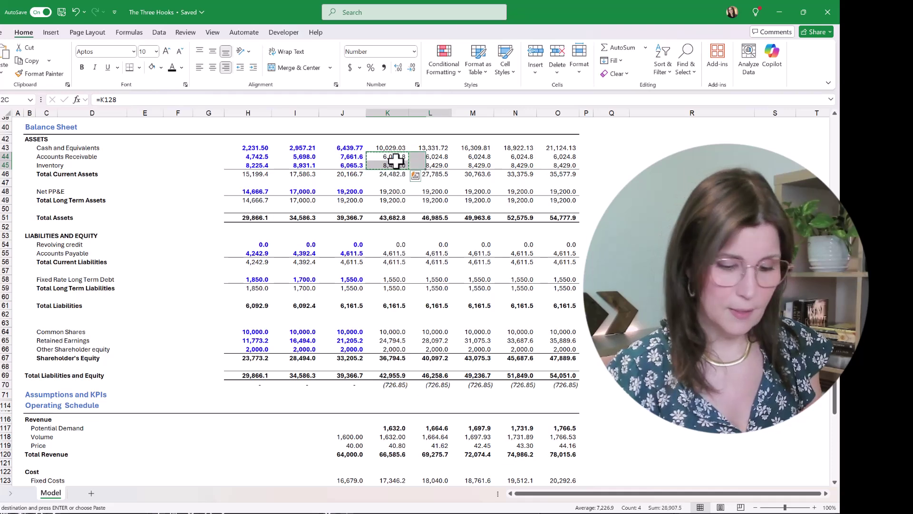
key(ctrl+v)
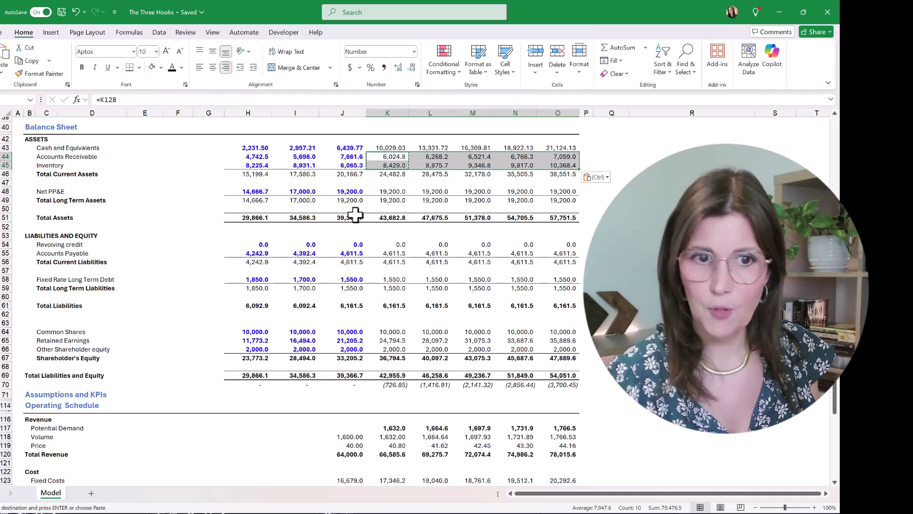
- Link 2025 Accounts Payable in the Balance Sheet to the Operating Schedule's Accounts Payable with =K132
click(395, 254)
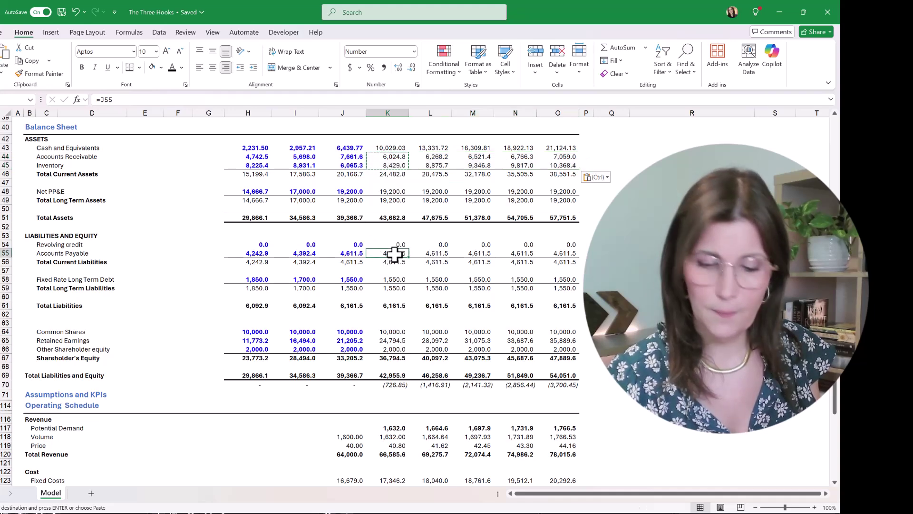
text(=)
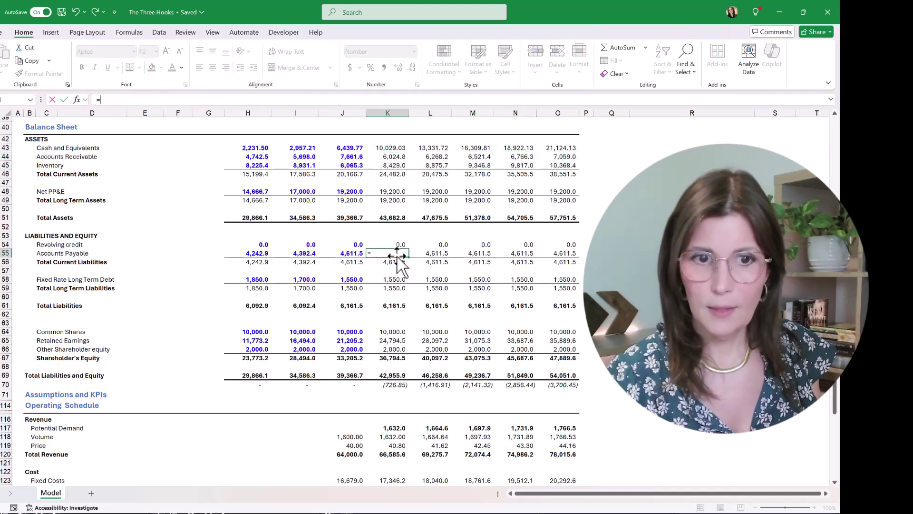
scroll(394, 255, down, 7)
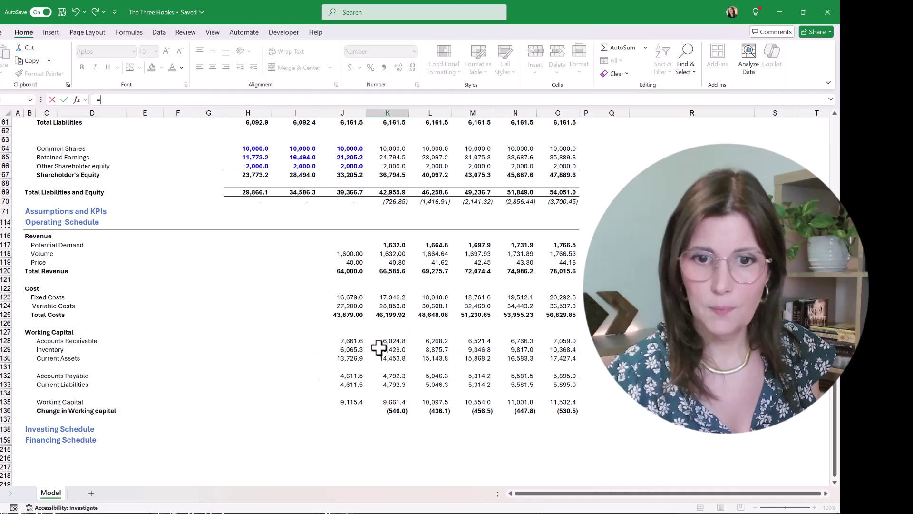
click(399, 374)
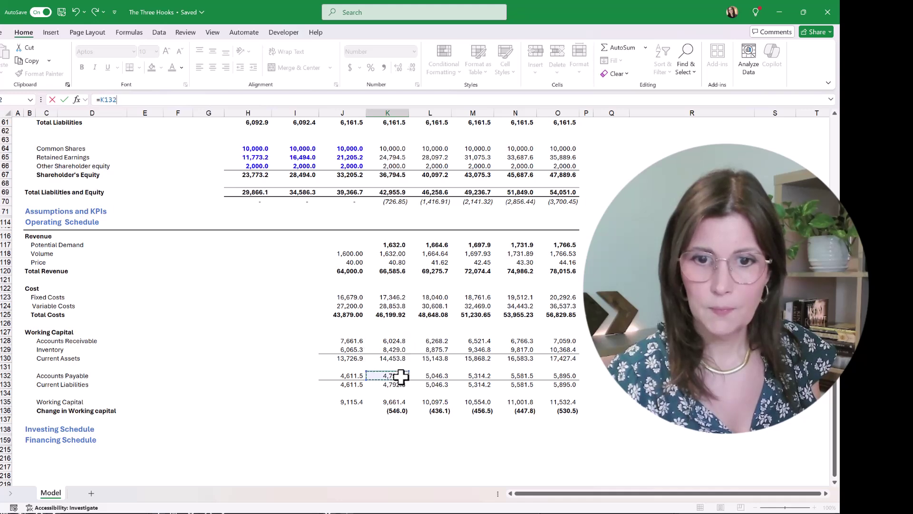
key(Return)
scroll(401, 376, up, 3)
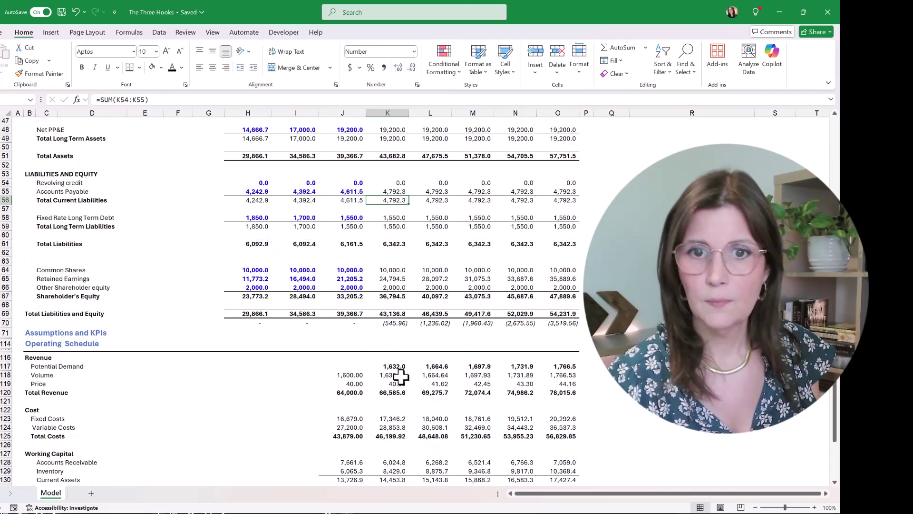
- Fill the 2025 Accounts Payable link across the Balance Sheet through 2029 and inspect the balance check row for 2025 and 2026
click(391, 191)
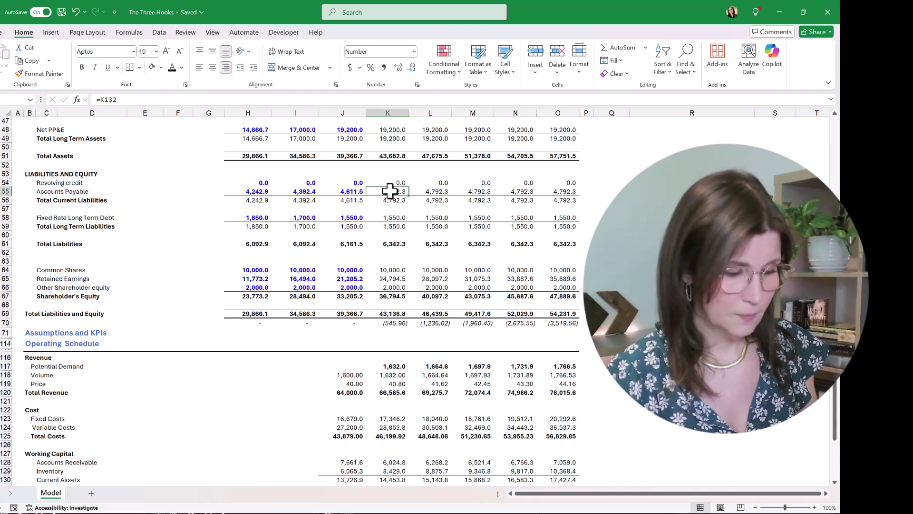
key(ctrl+c)
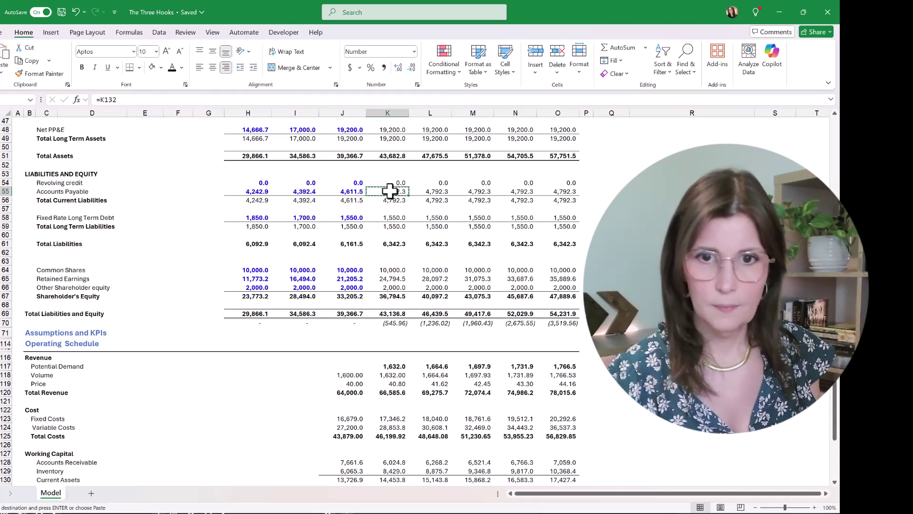
key(shift+Right)
key(shift+Right)
key(shift+Right)
key(shift+Right)
key(ctrl+v)
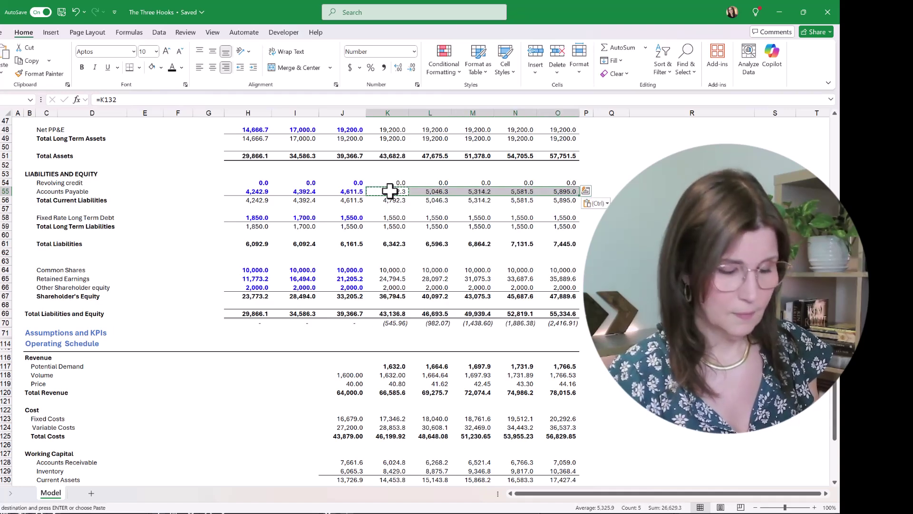
click(395, 196)
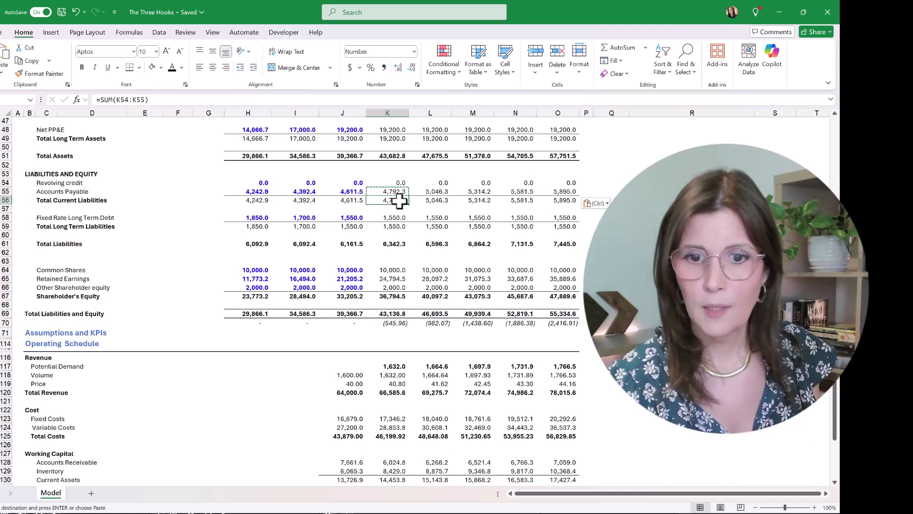
click(405, 325)
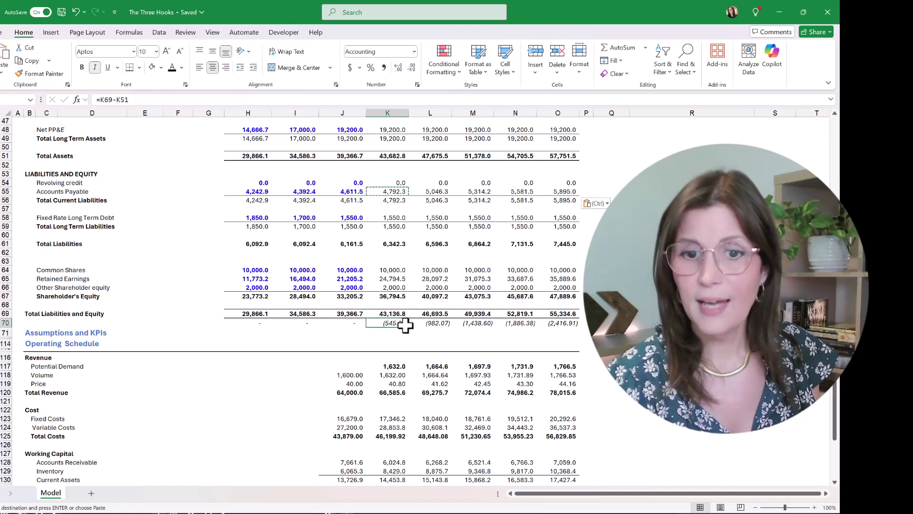
click(434, 326)
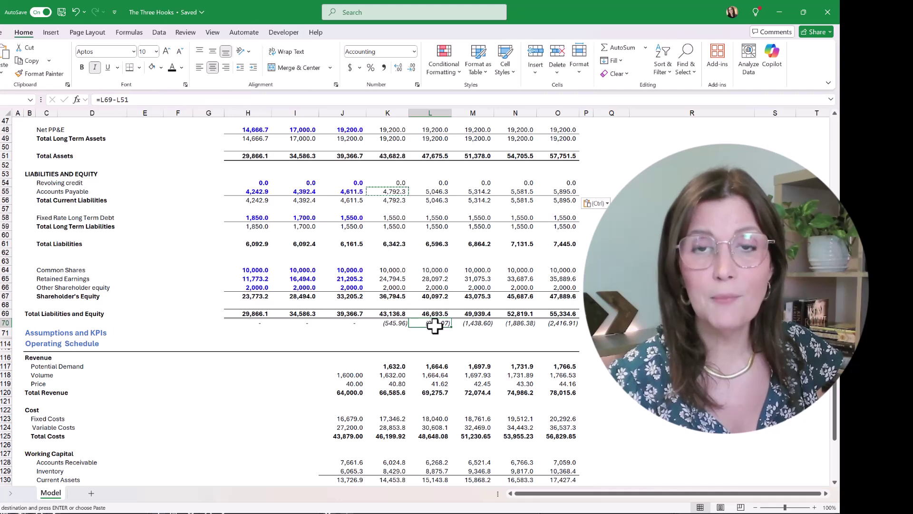
- Link 2025 Changes in Working Capital in the Cash Flow Statement to the Operating Schedule's Change in Working capital with =K136
scroll(435, 325, up, 4)
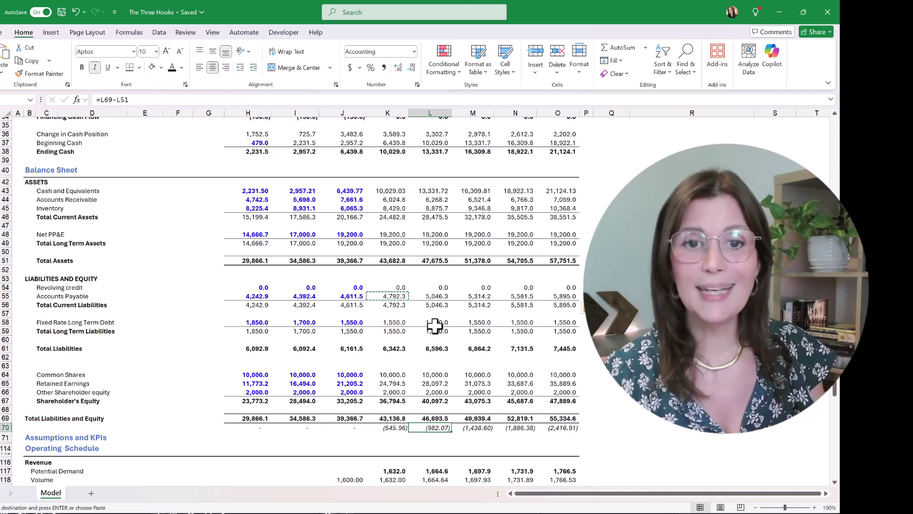
scroll(434, 326, up, 6)
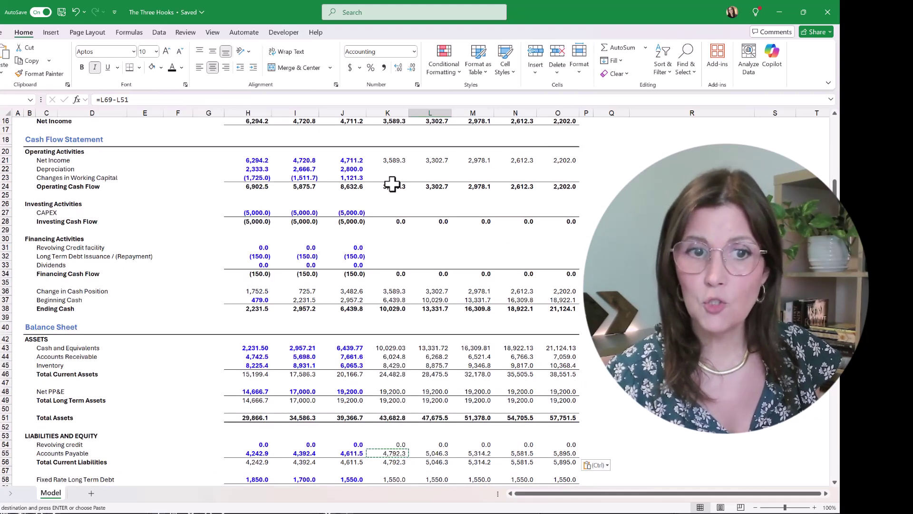
click(395, 177)
text(=)
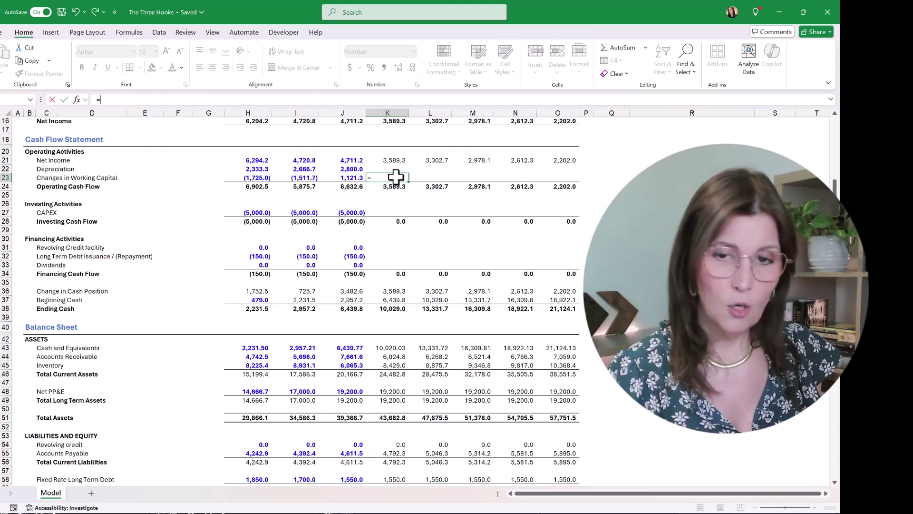
scroll(395, 177, down, 16)
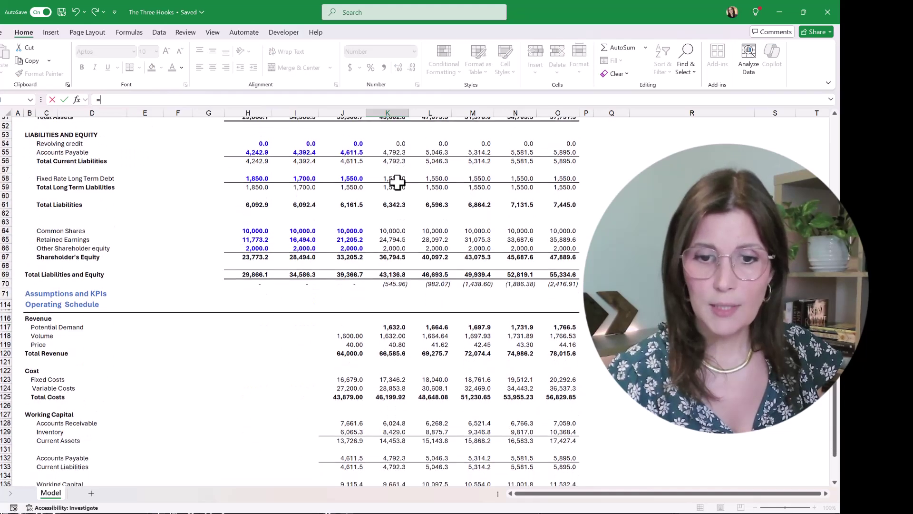
click(402, 376)
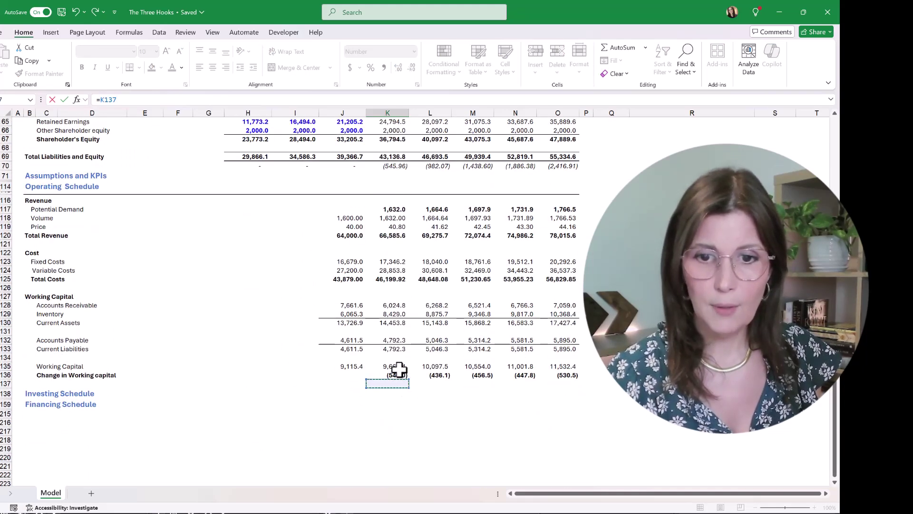
key(Return)
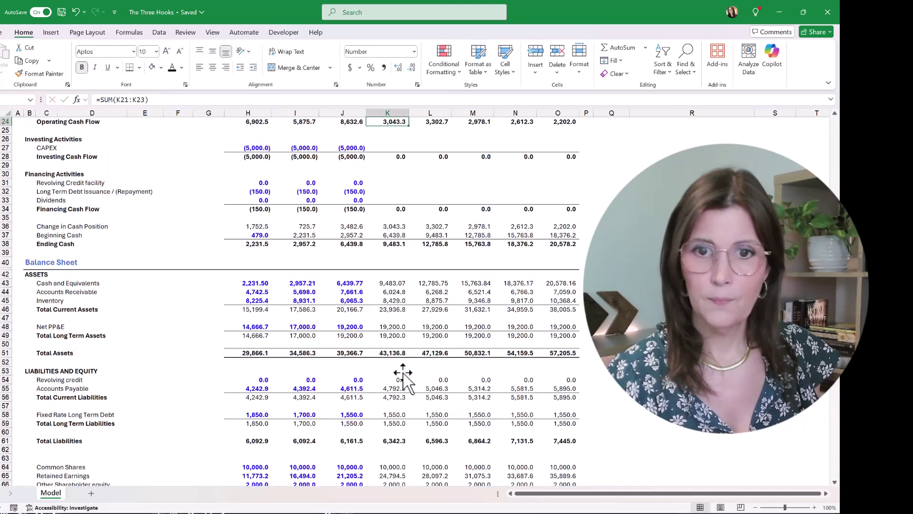
- Fill the 2025 Changes in Working Capital link across the Cash Flow Statement through 2029 and view the balance check row
click(388, 188)
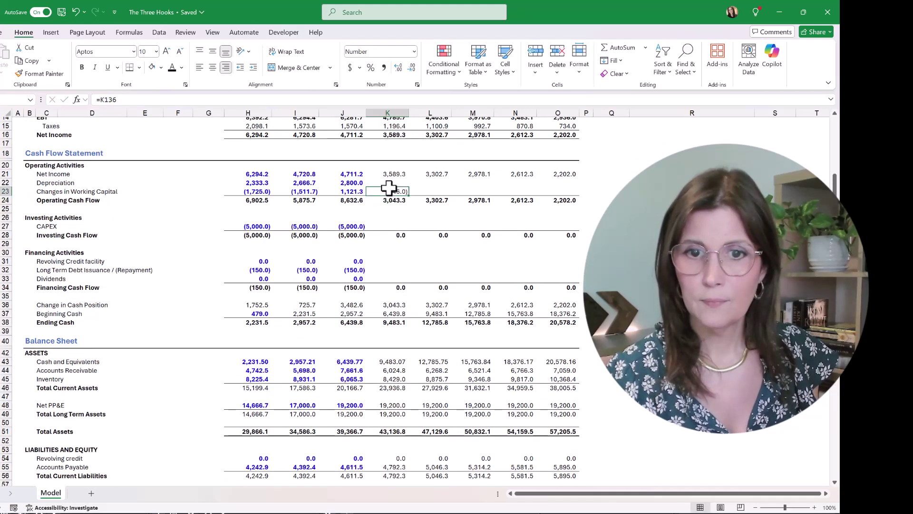
key(ctrl+c)
key(shift+Right)
key(shift+Right)
key(shift+Right)
key(shift+Right)
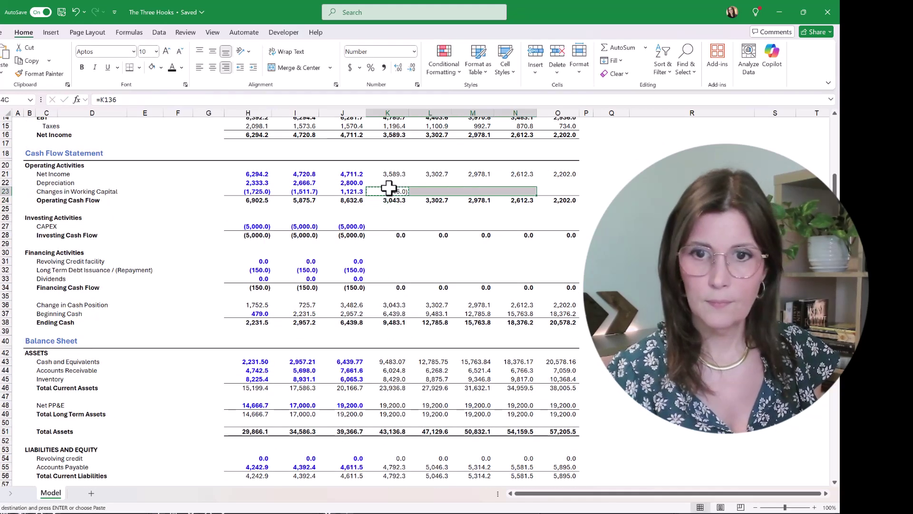
key(ctrl+v)
scroll(390, 195, down, 6)
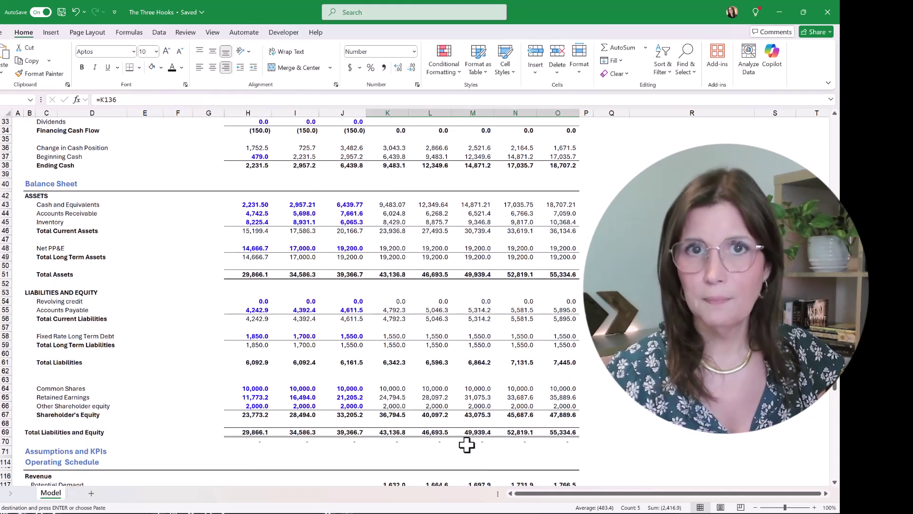
- Collapse the Operating Schedule and expand the Investing Schedule to review its Net PP&E roll-forward, including the 2025 CAPEX and Depreciation formulas
click(49, 283)
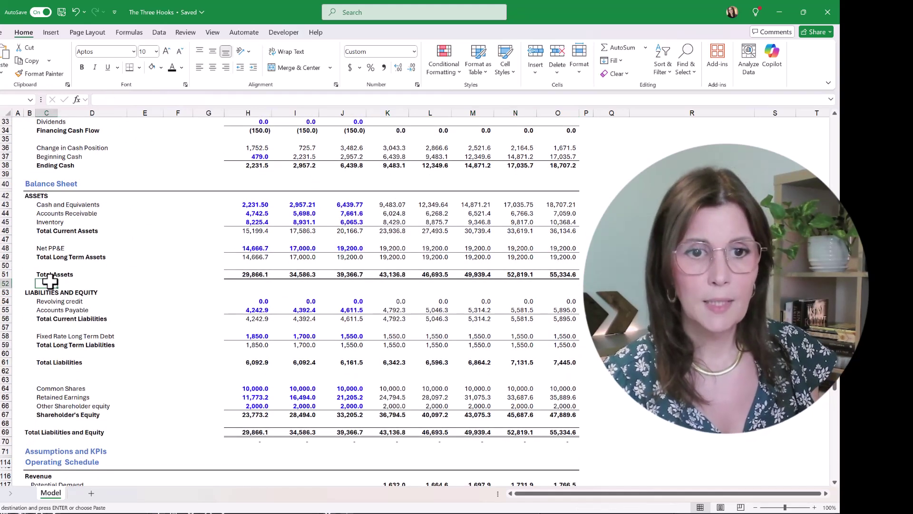
scroll(49, 281, down, 4)
scroll(50, 281, down, 4)
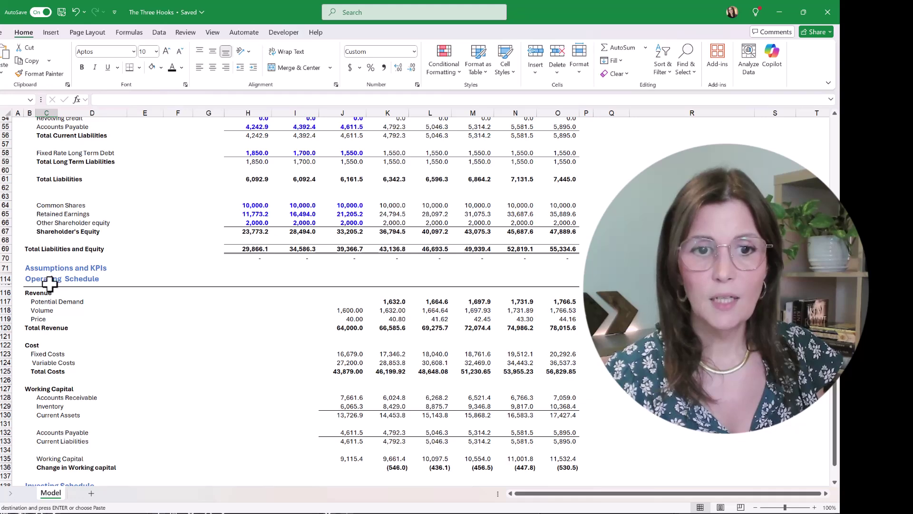
click(0, 253)
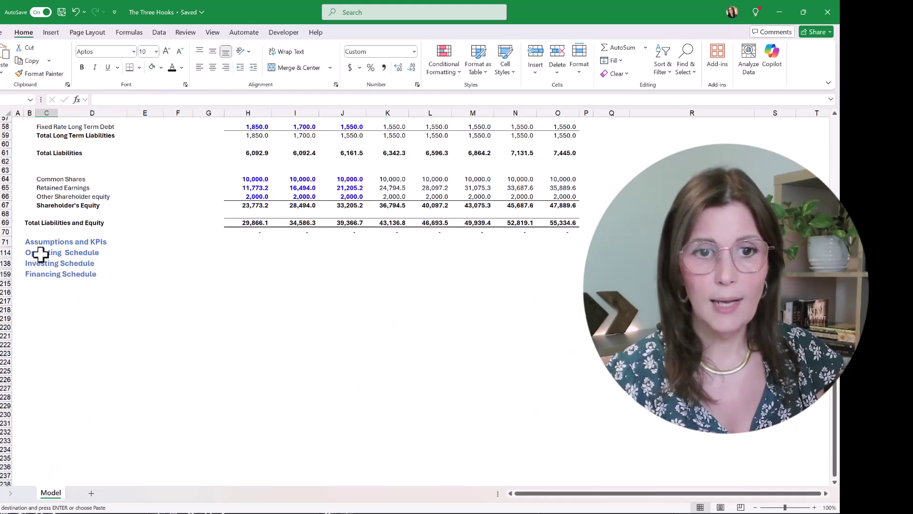
click(0, 263)
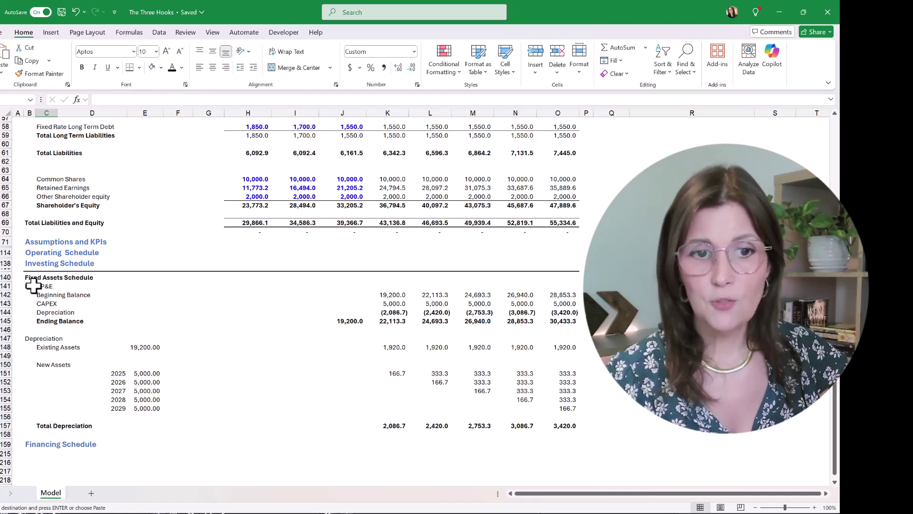
drag(33, 285, 570, 324)
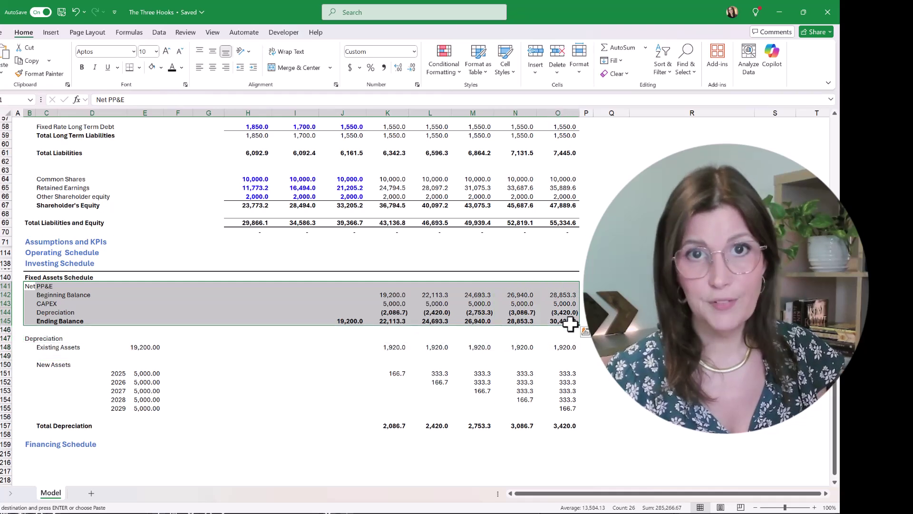
click(364, 389)
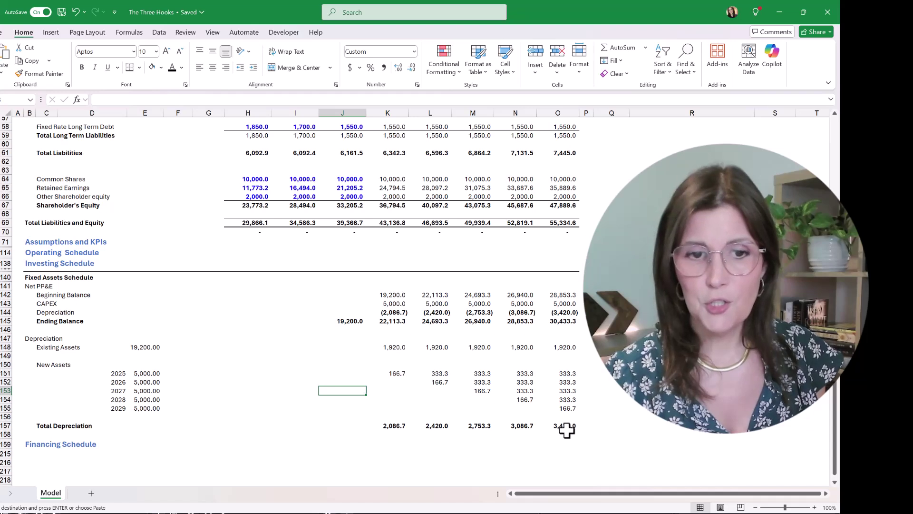
click(392, 311)
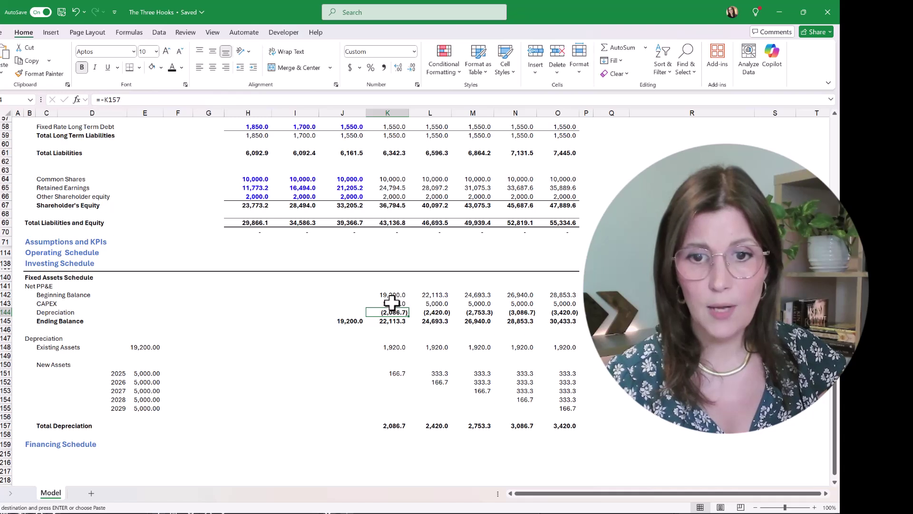
click(392, 303)
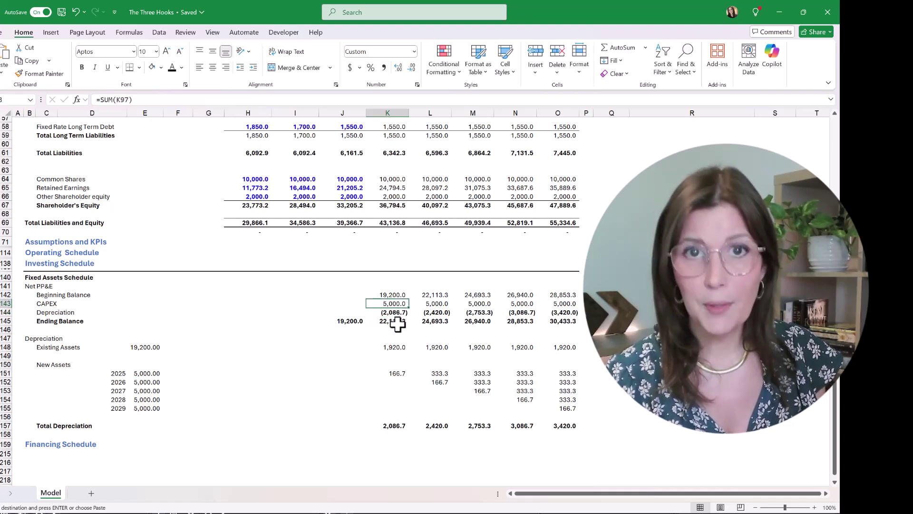
click(397, 313)
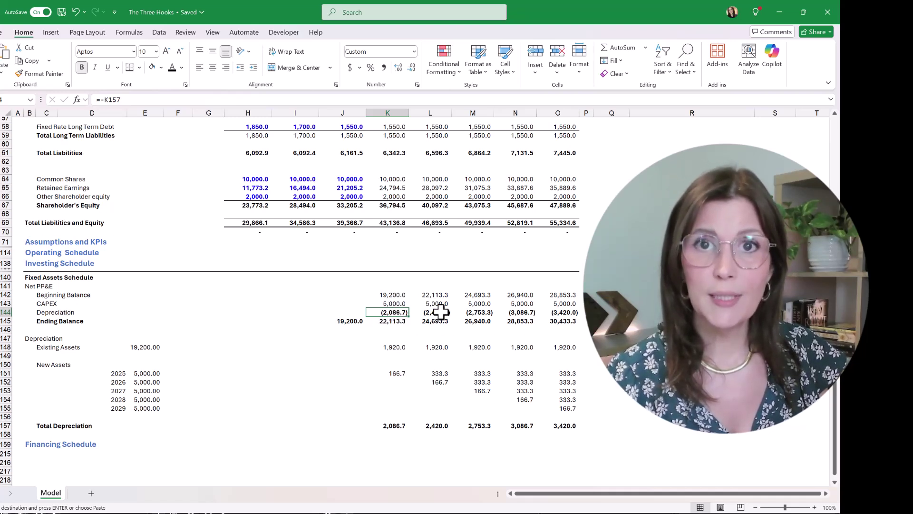
- Link 2025 Net PP&E in the Balance Sheet to the Fixed Assets Schedule's Ending Balance with =K145
scroll(467, 352, up, 13)
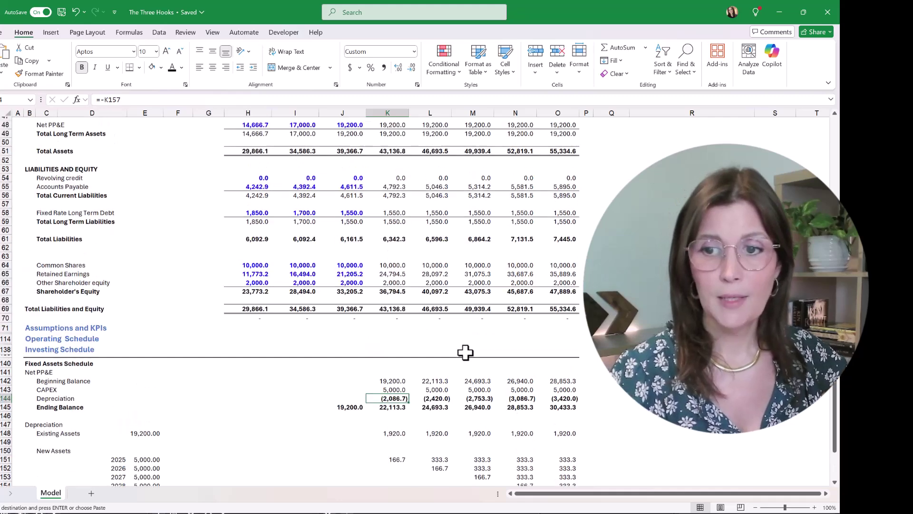
scroll(465, 352, up, 6)
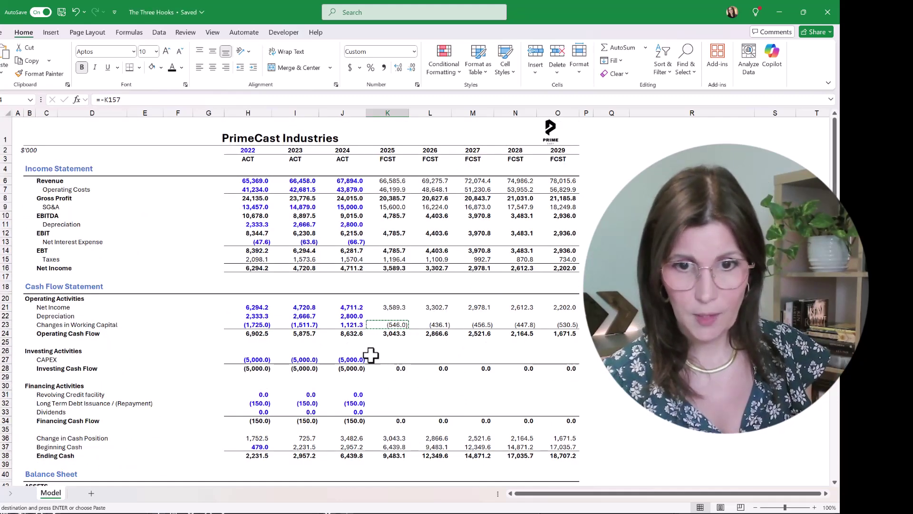
scroll(390, 360, down, 8)
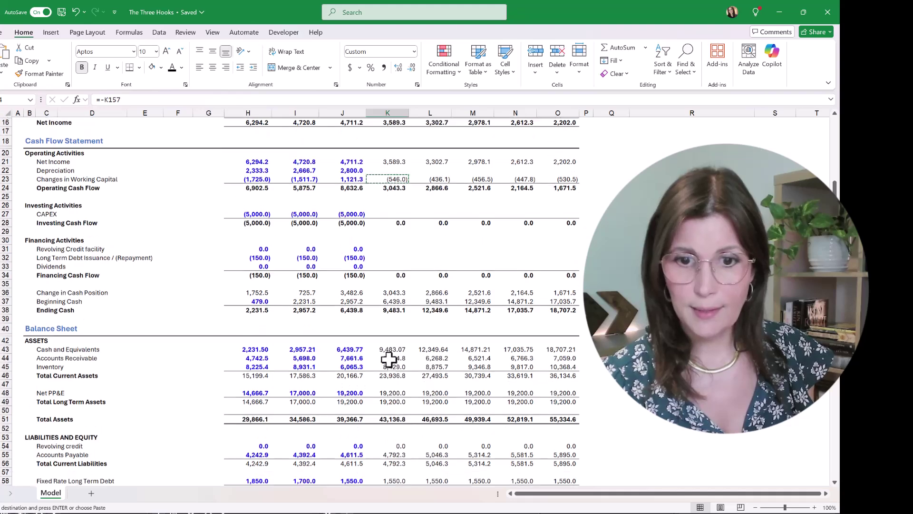
click(379, 327)
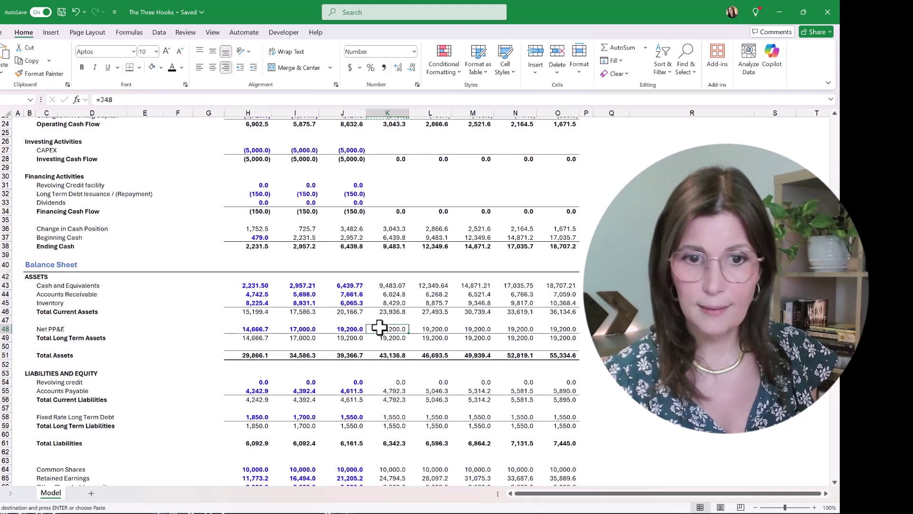
text(=)
scroll(385, 332, down, 12)
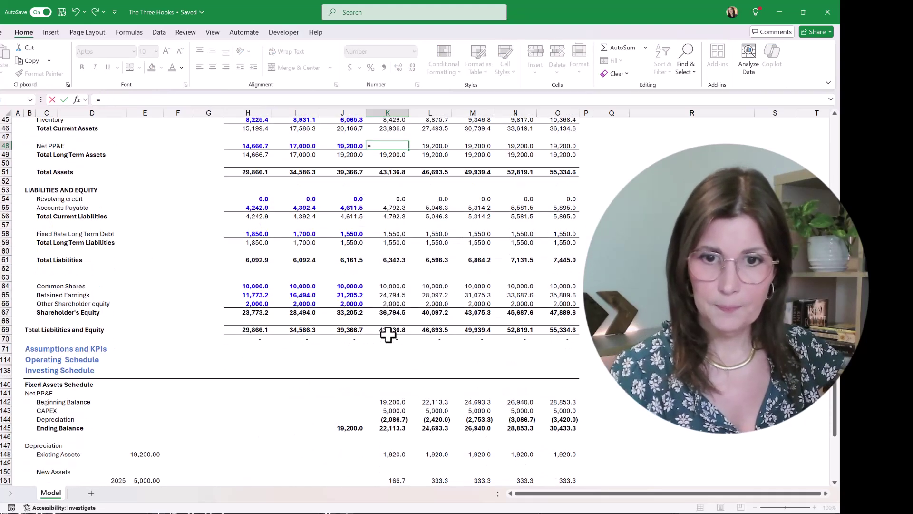
click(395, 297)
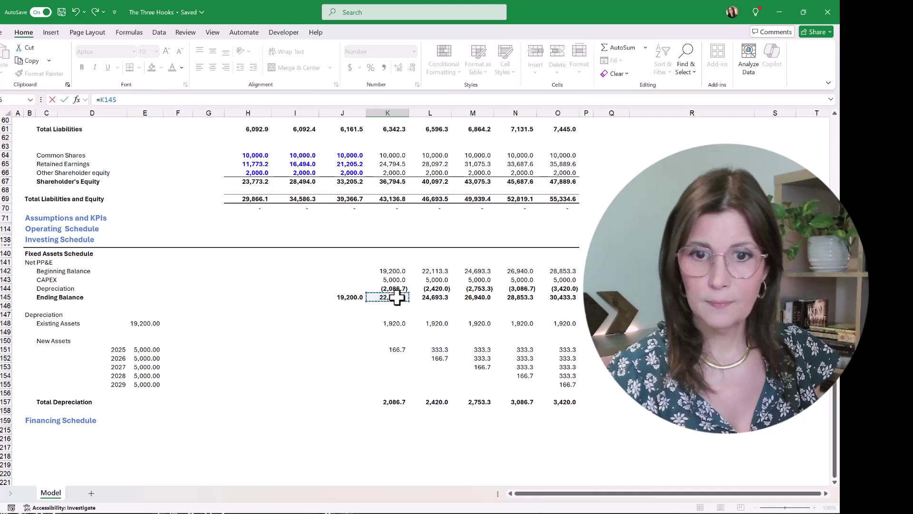
key(Return)
- Fill the 2025 Net PP&E link across the Balance Sheet through 2029
scroll(397, 297, up, 5)
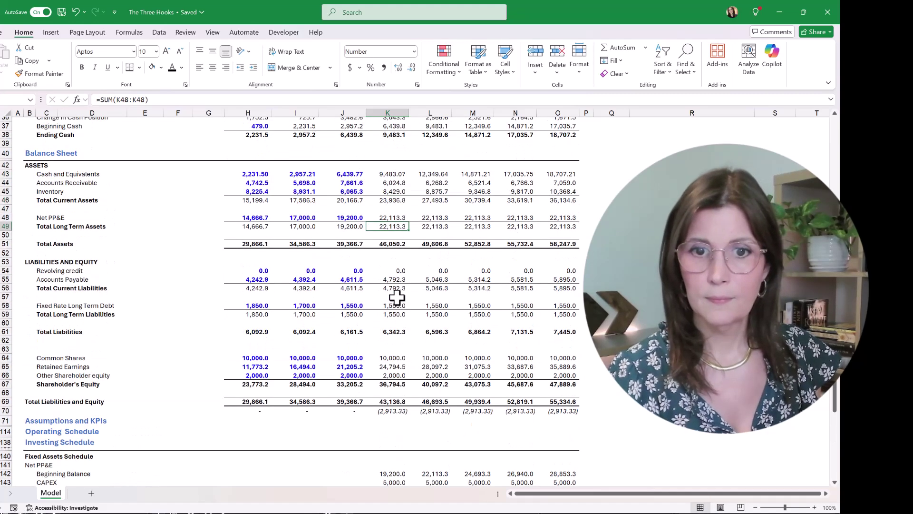
click(386, 217)
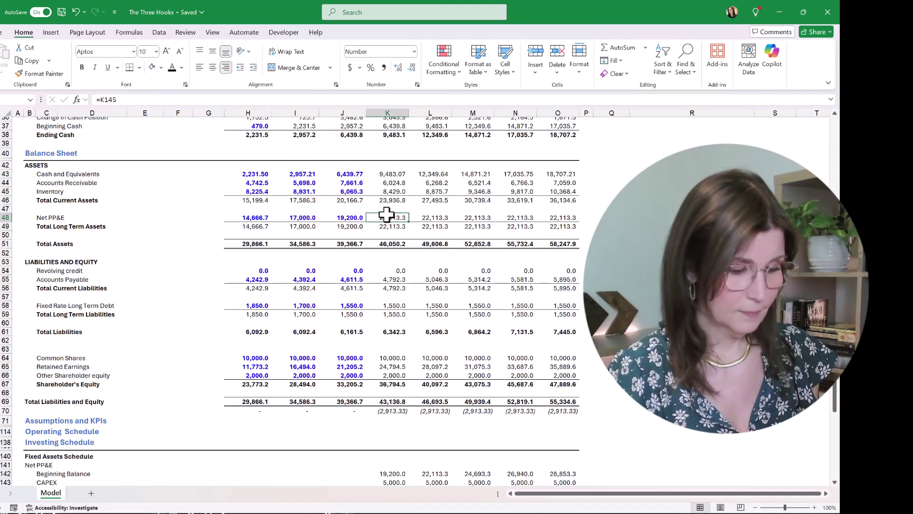
key(ctrl+c)
key(shift+Right)
key(shift+Right)
key(shift+Right)
key(shift+Right)
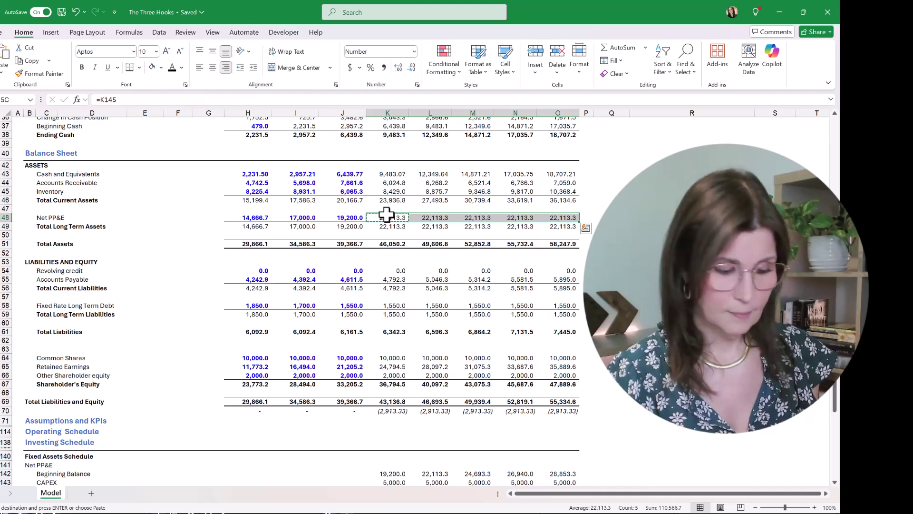
key(ctrl+v)
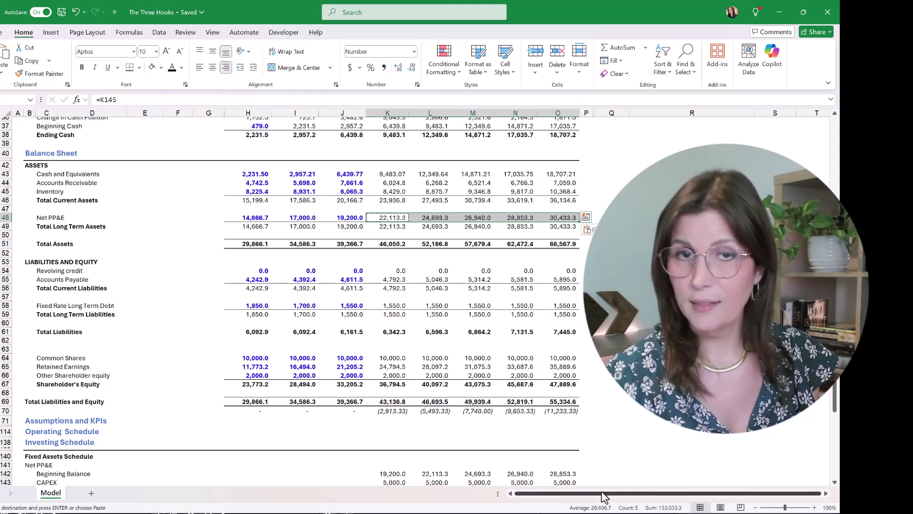
scroll(601, 490, up, 8)
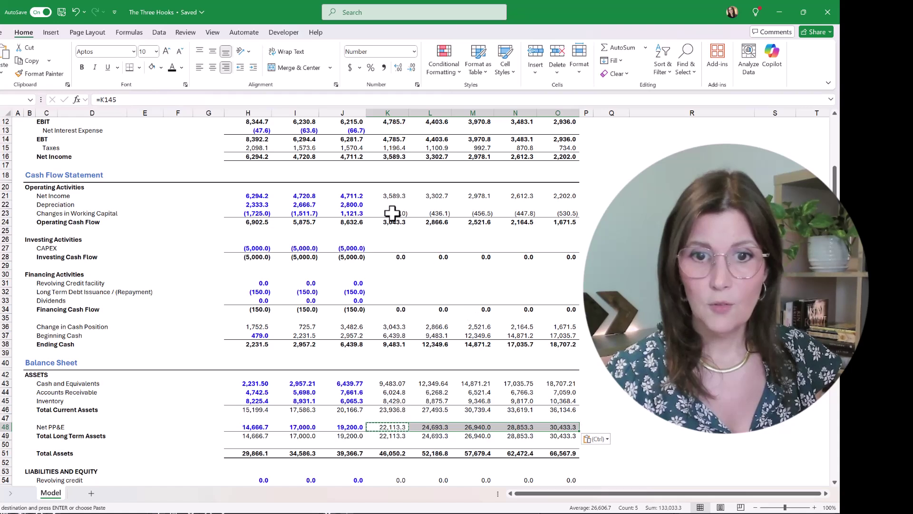
- Link 2025 CAPEX in the Cash Flow Statement to the negative of the Fixed Assets Schedule's CAPEX with =-K143
click(403, 248)
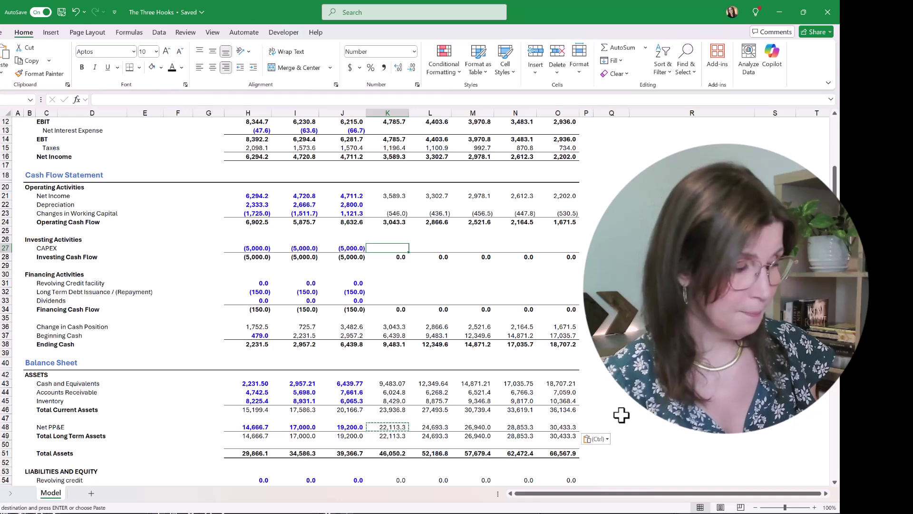
key(Escape)
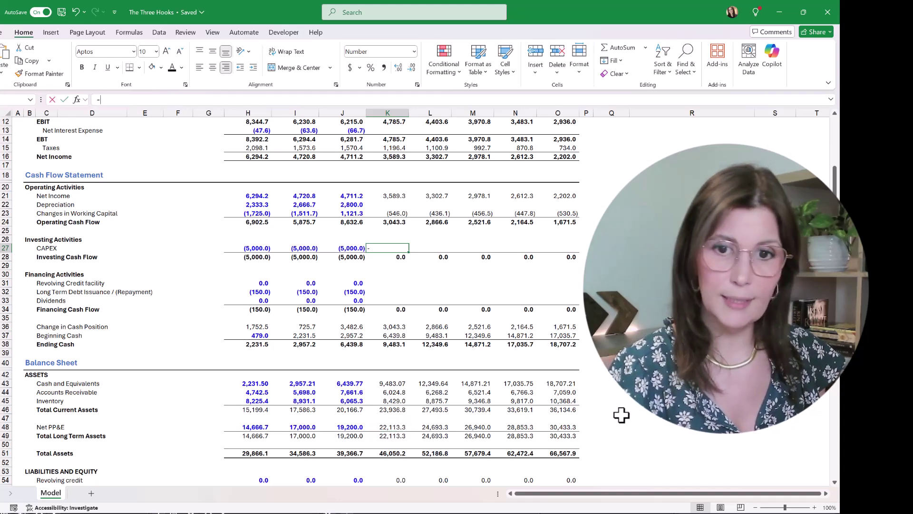
text(-)
scroll(621, 415, down, 15)
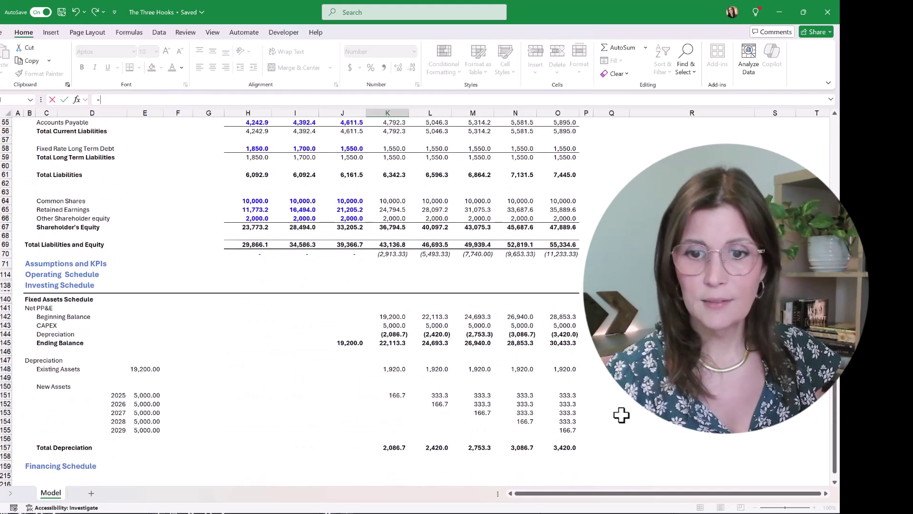
click(386, 297)
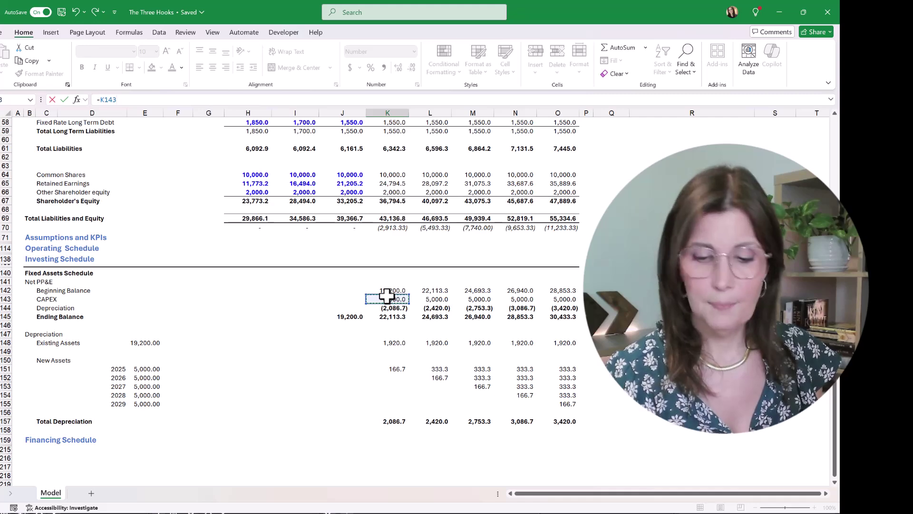
key(Return)
- Fill the 2025 CAPEX link across the Cash Flow Statement through 2029 and view the balance check row
scroll(386, 297, up, 2)
click(387, 165)
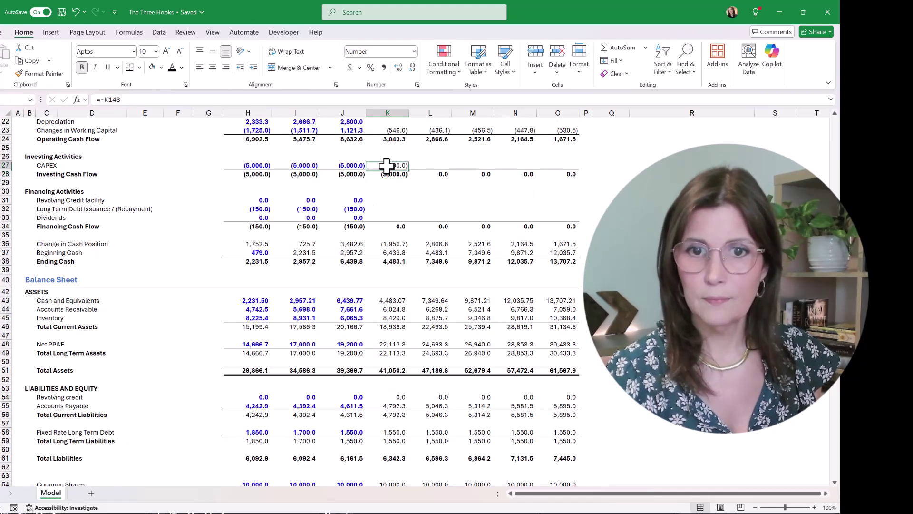
key(ctrl+c)
key(Right)
key(shift+Right)
key(shift+Right)
key(shift+Right)
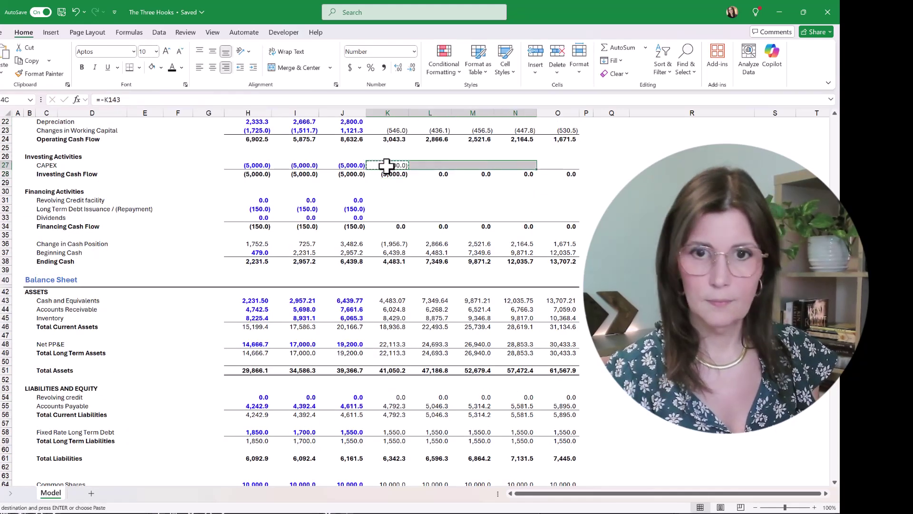
key(ctrl+v)
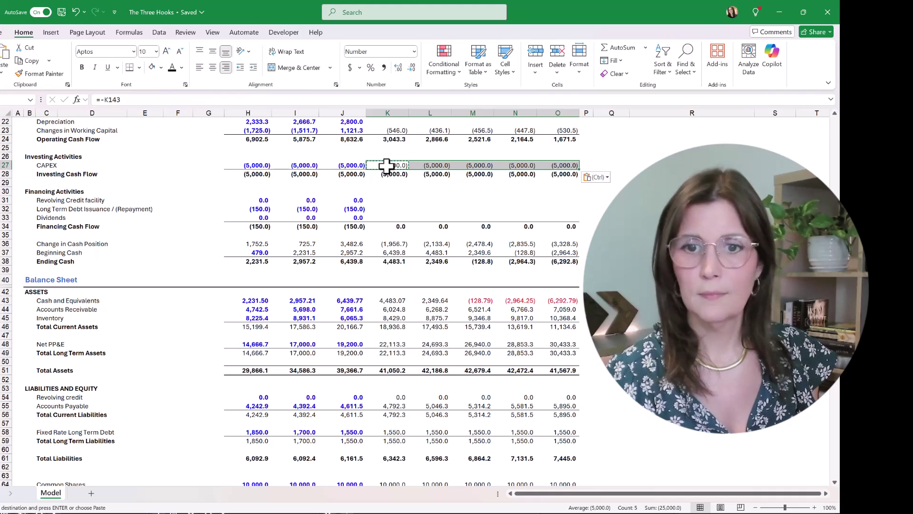
click(407, 210)
scroll(406, 214, down, 7)
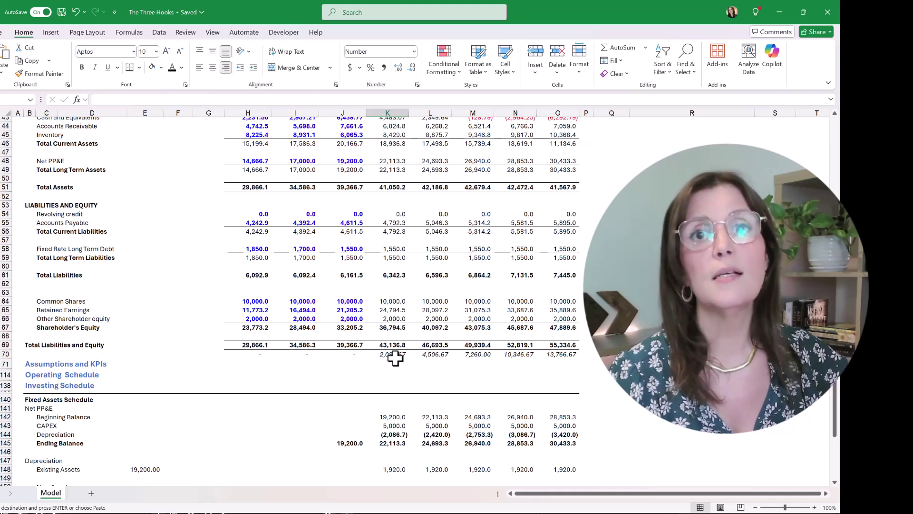
- Inspect the 2025 EBIT formula and link 2025 Depreciation in the Income Statement to the Investing Schedule's Total Depreciation with =K157
scroll(394, 358, up, 3)
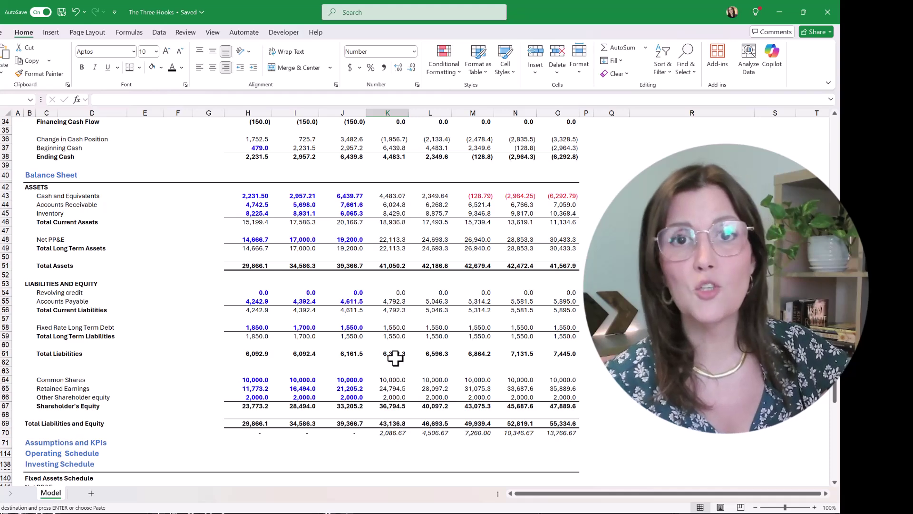
scroll(395, 358, up, 11)
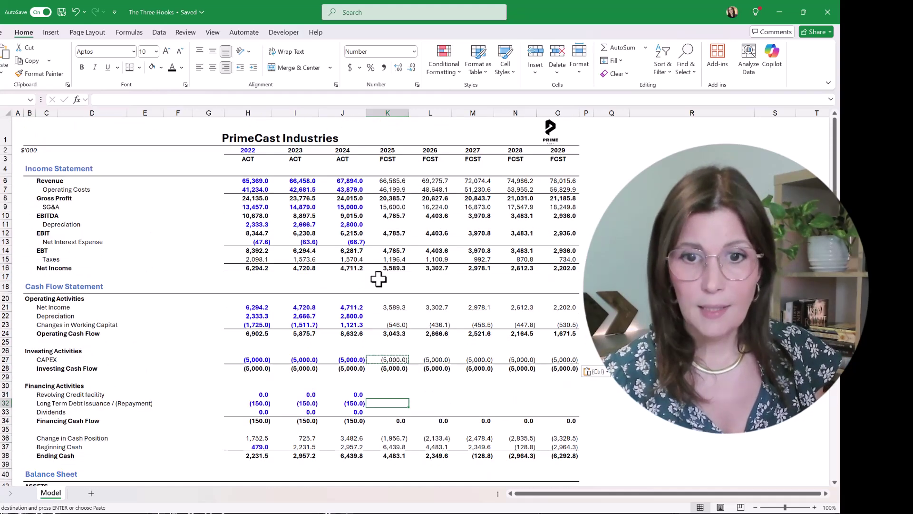
click(388, 224)
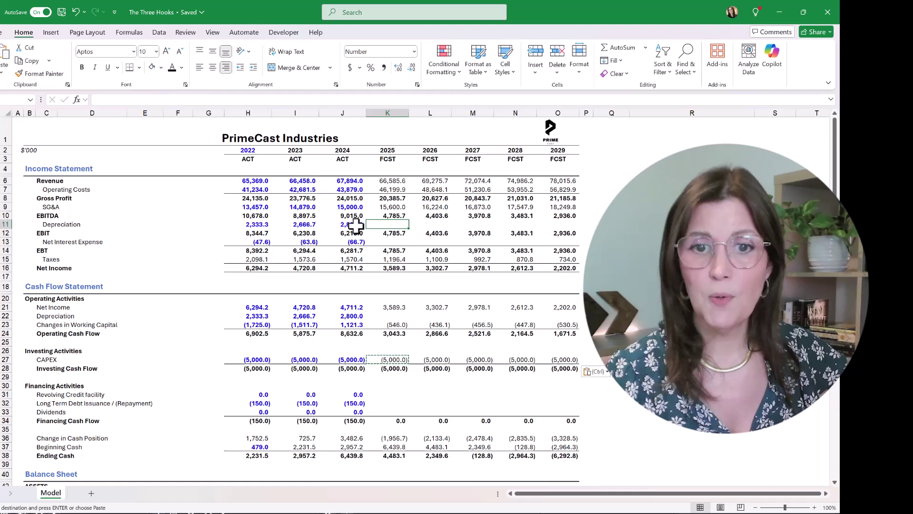
click(388, 233)
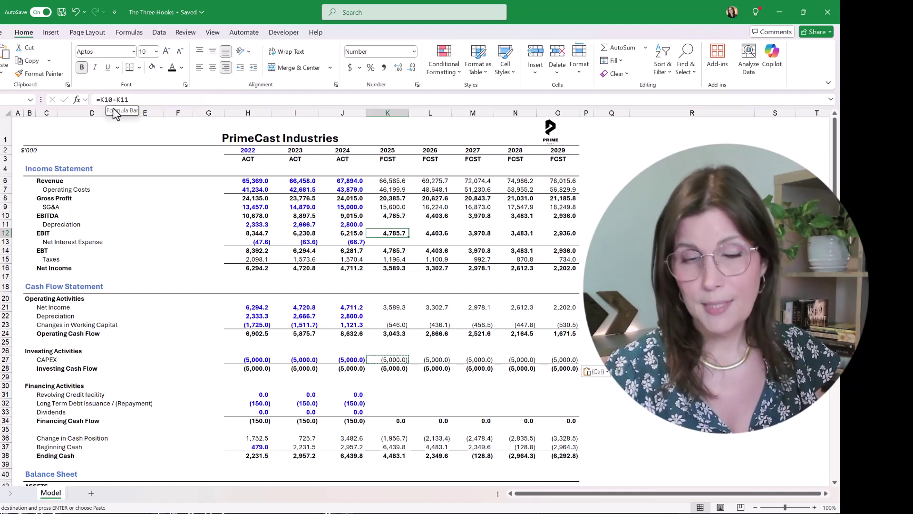
click(386, 223)
text(=)
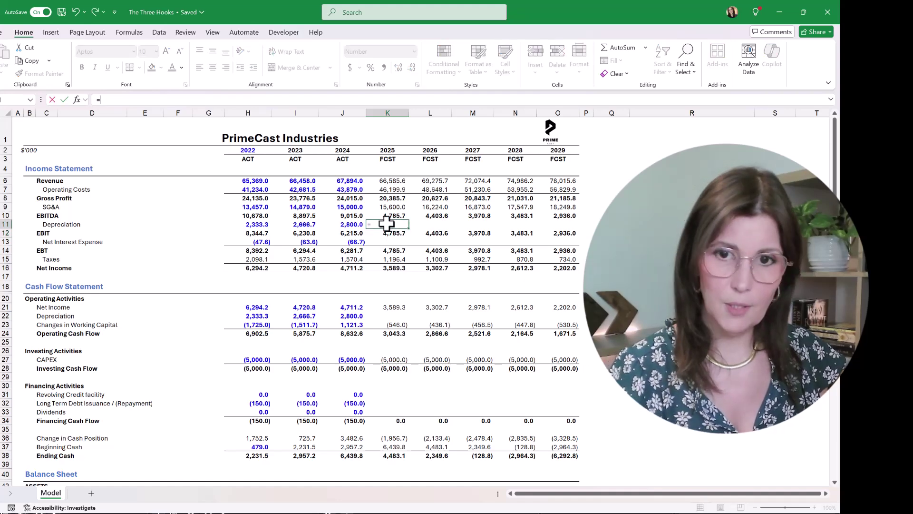
scroll(386, 224, down, 10)
scroll(386, 224, down, 11)
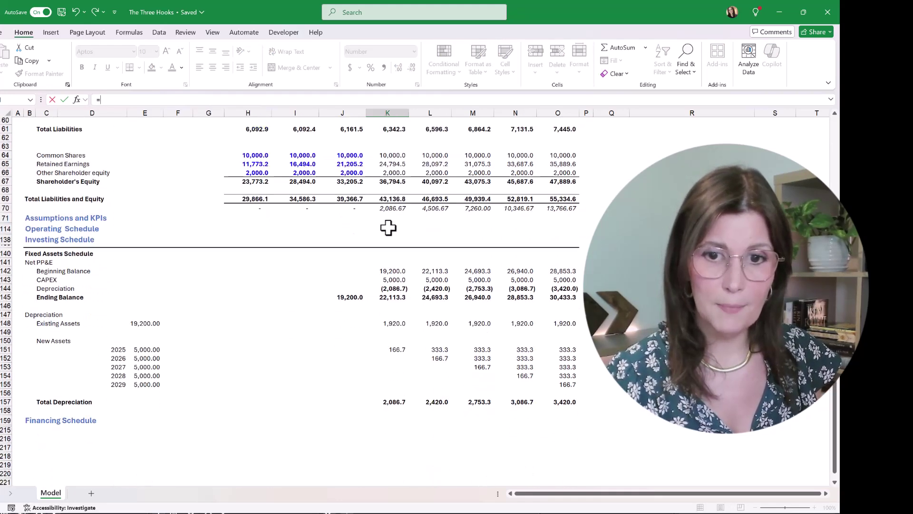
click(400, 376)
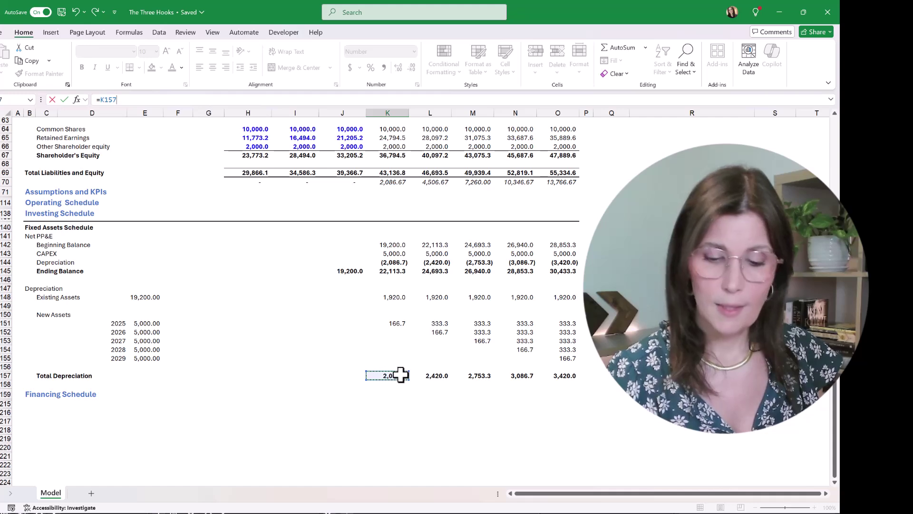
key(Return)
- Fill the 2025 Depreciation link across the Income Statement through 2029 and inspect the 2025 Net Income formula
scroll(401, 375, up, 2)
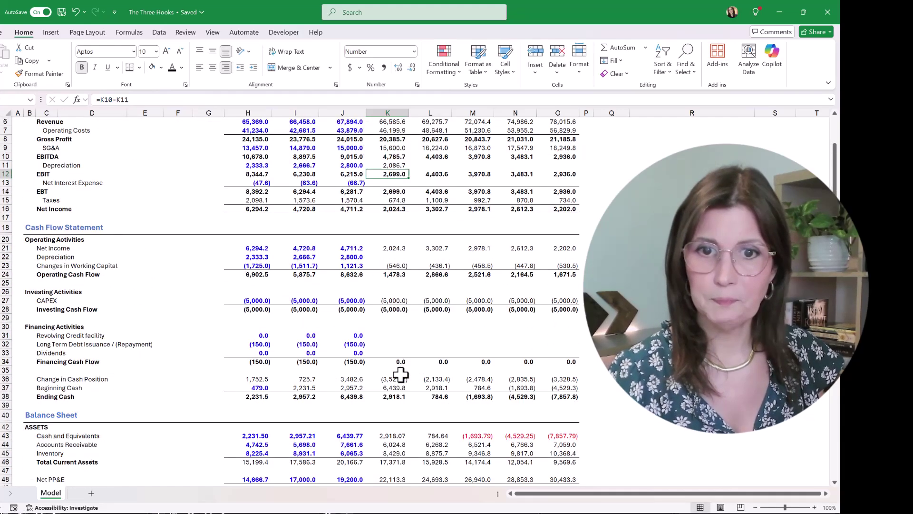
click(388, 167)
drag(408, 170, 570, 202)
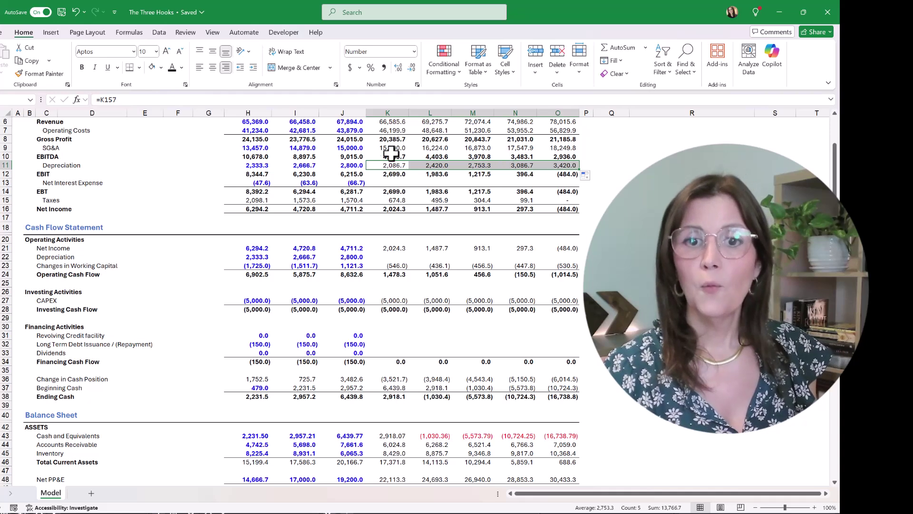
click(400, 208)
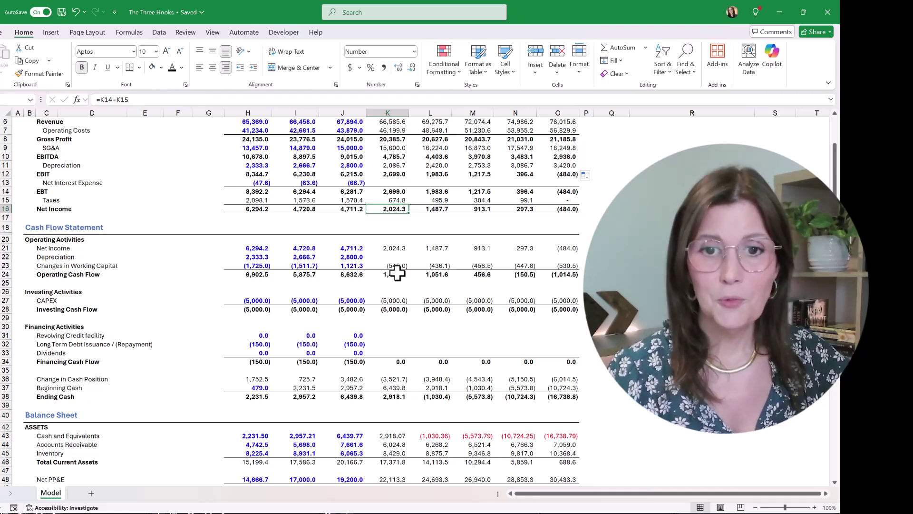
- Link 2025 Depreciation in the Cash Flow Statement to the Income Statement with =K11 and fill it through 2029
click(389, 258)
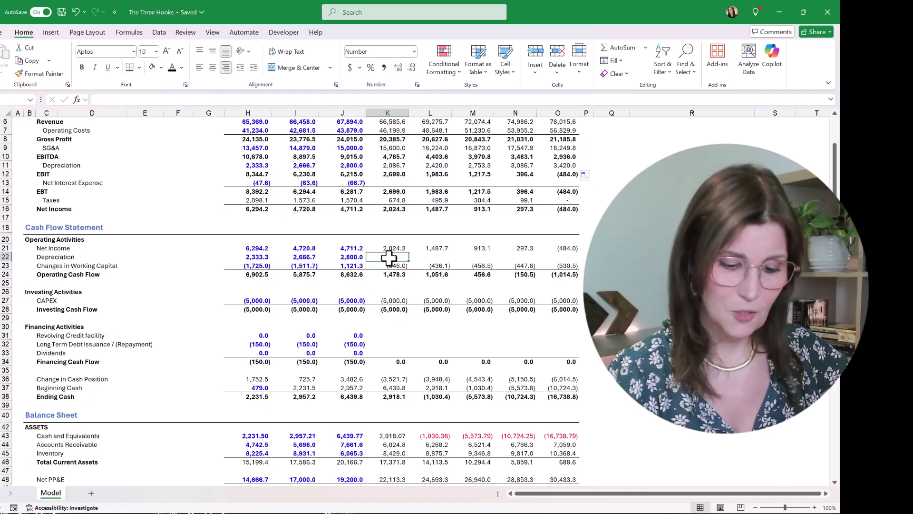
text(=)
click(388, 163)
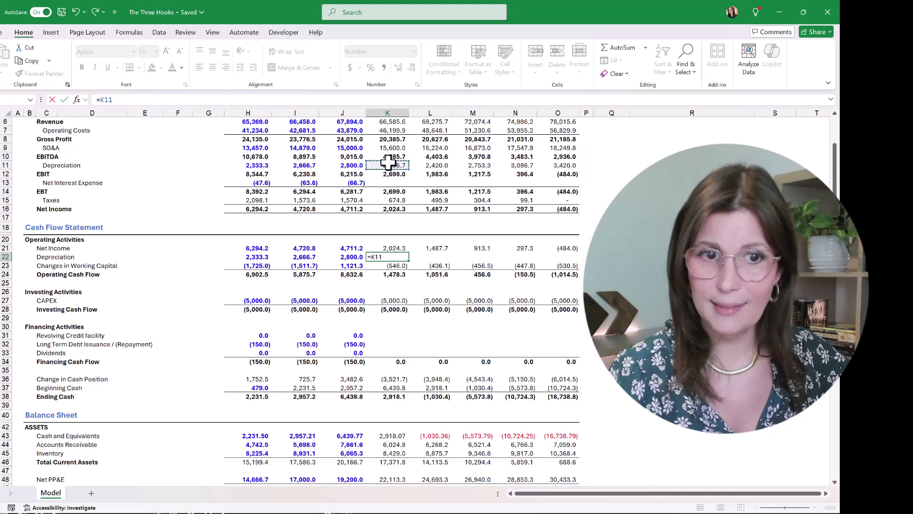
key(Return)
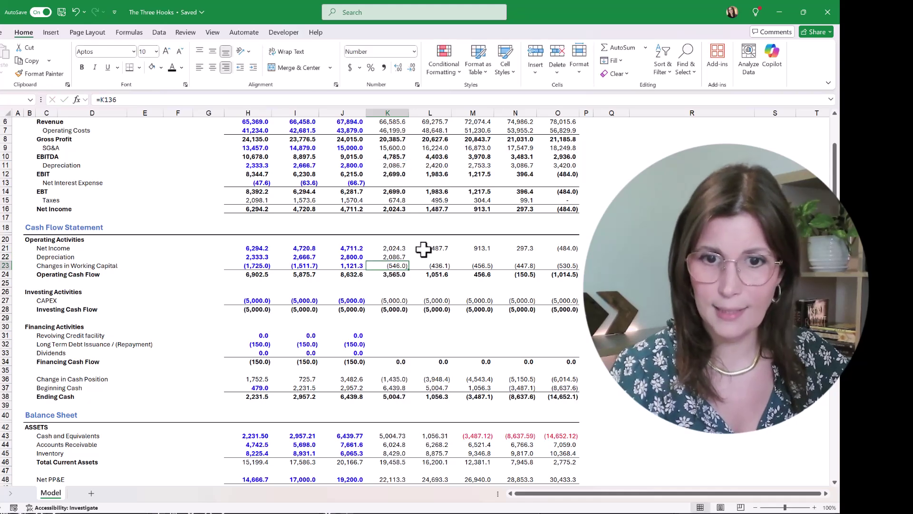
click(408, 254)
drag(408, 261, 565, 273)
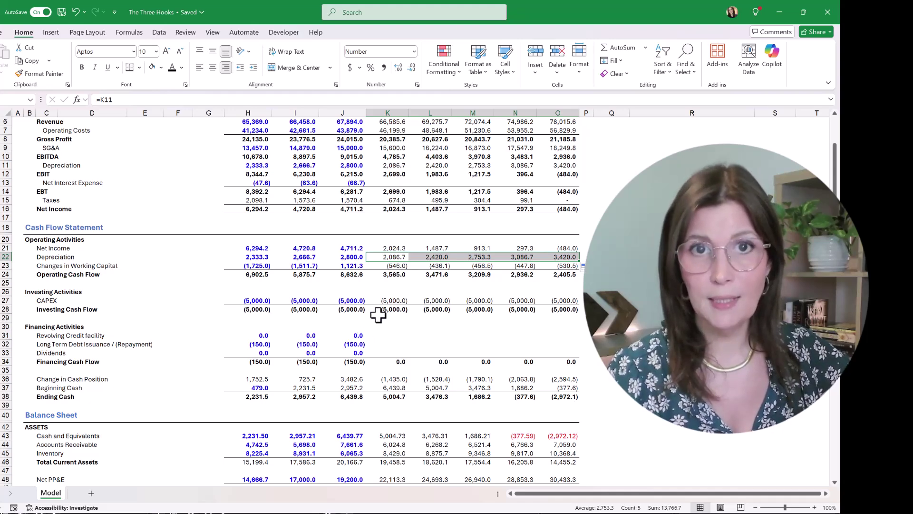
- Examine the balance check row and the 2025 Net PP&E and Retained Earnings formulas in the Balance Sheet
scroll(378, 315, down, 10)
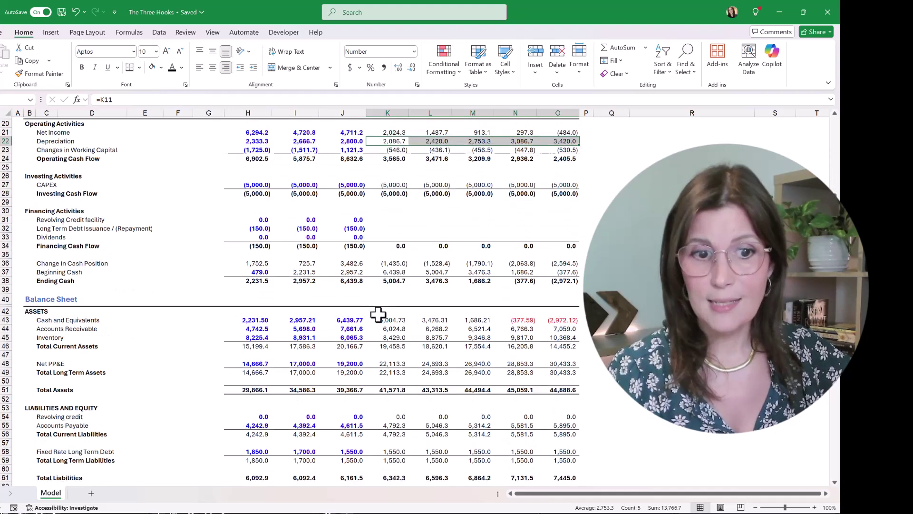
click(395, 217)
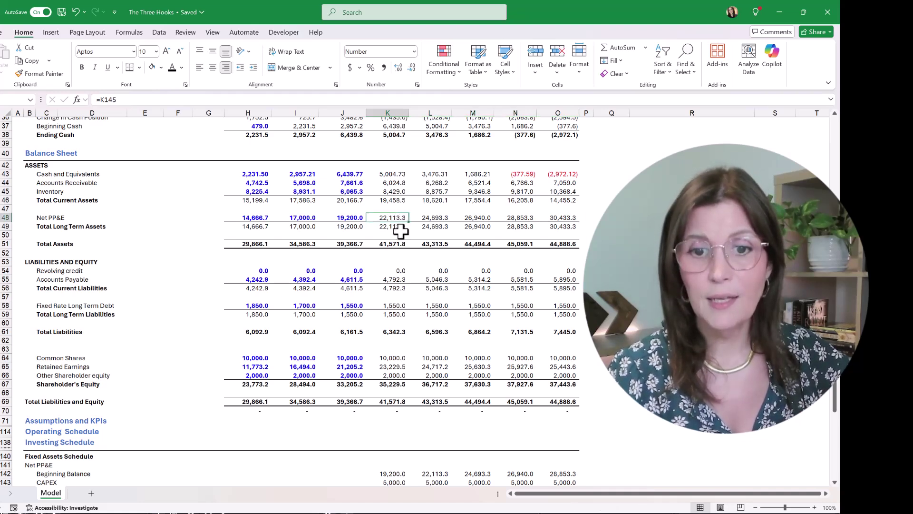
click(391, 366)
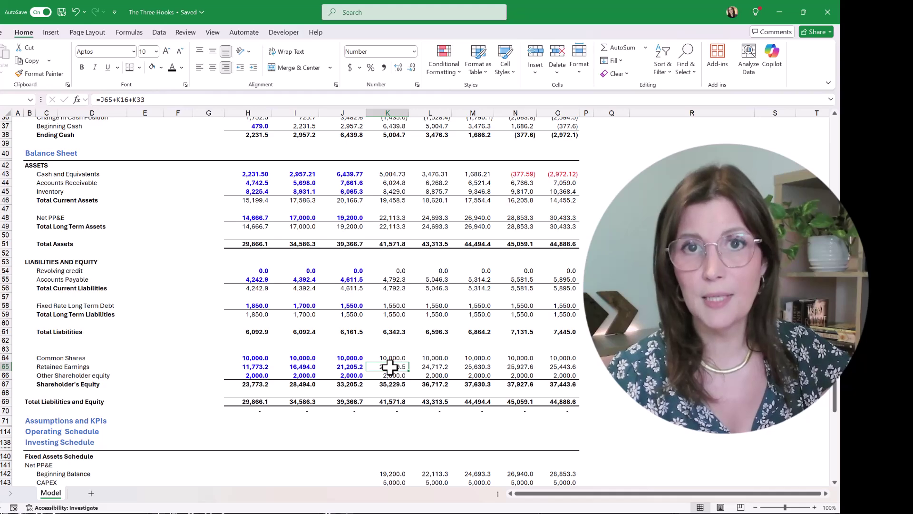
scroll(390, 366, up, 10)
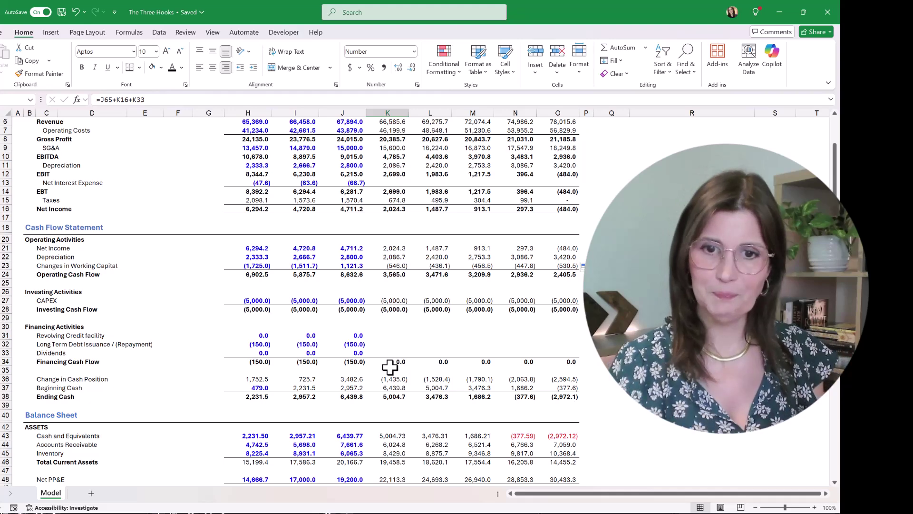
scroll(390, 367, down, 9)
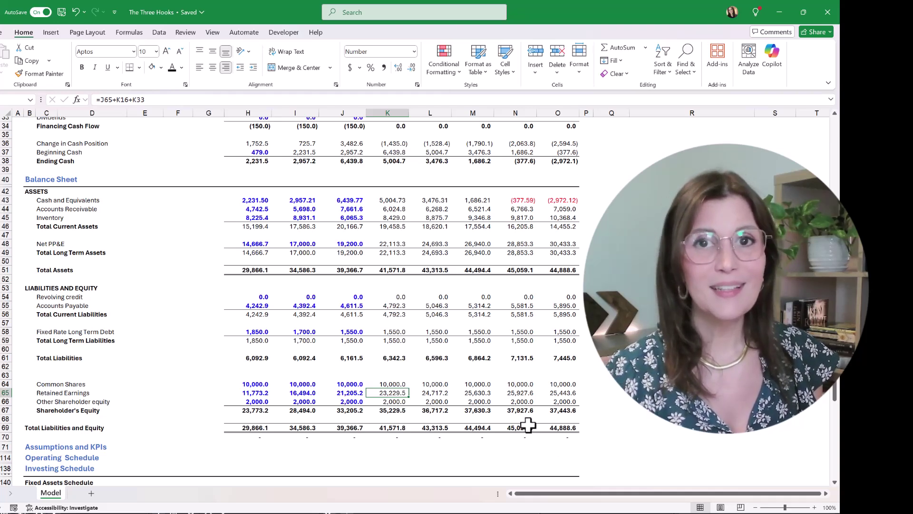
scroll(347, 339, down, 2)
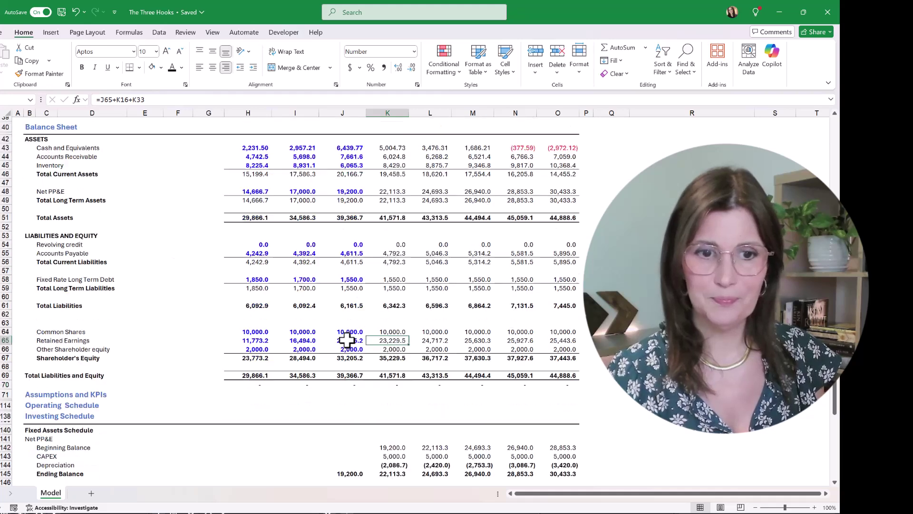
- Collapse the Investing Schedule and expand the Financing Schedule to review its Equity and Debt sections
scroll(347, 339, down, 2)
click(0, 363)
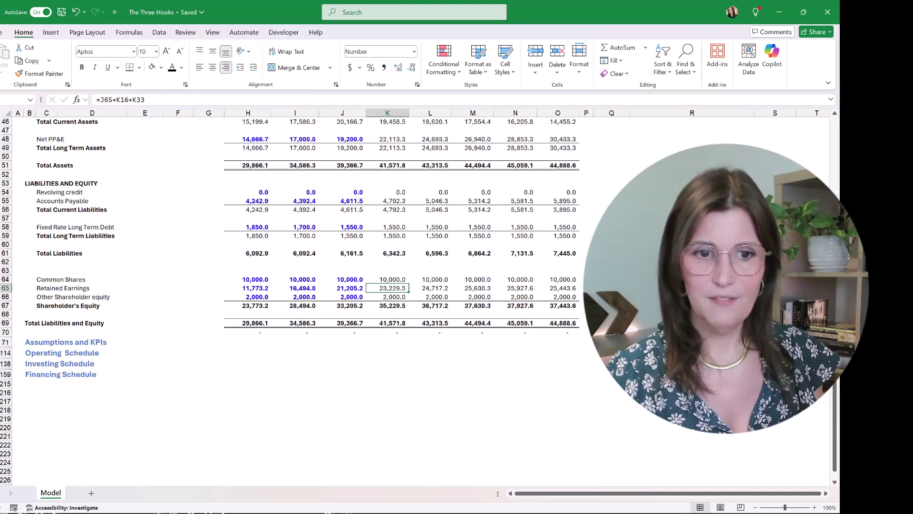
click(0, 374)
scroll(58, 391, down, 10)
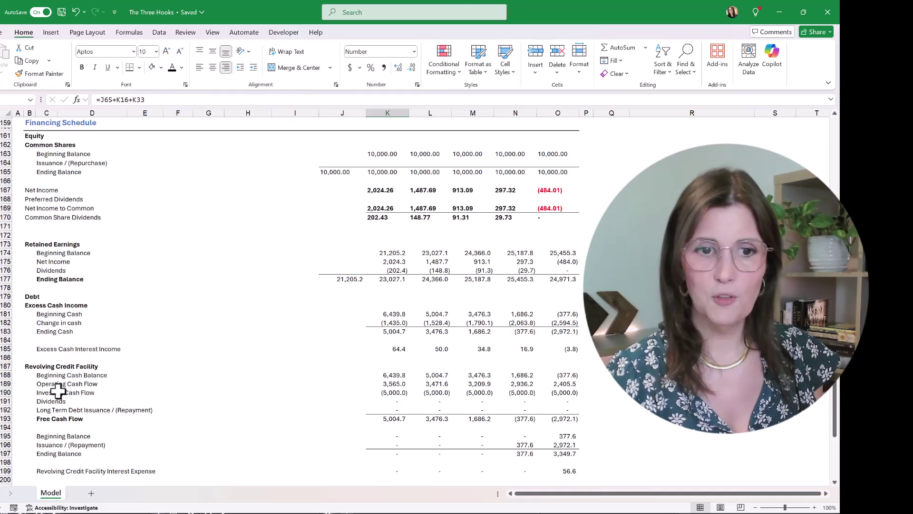
click(239, 361)
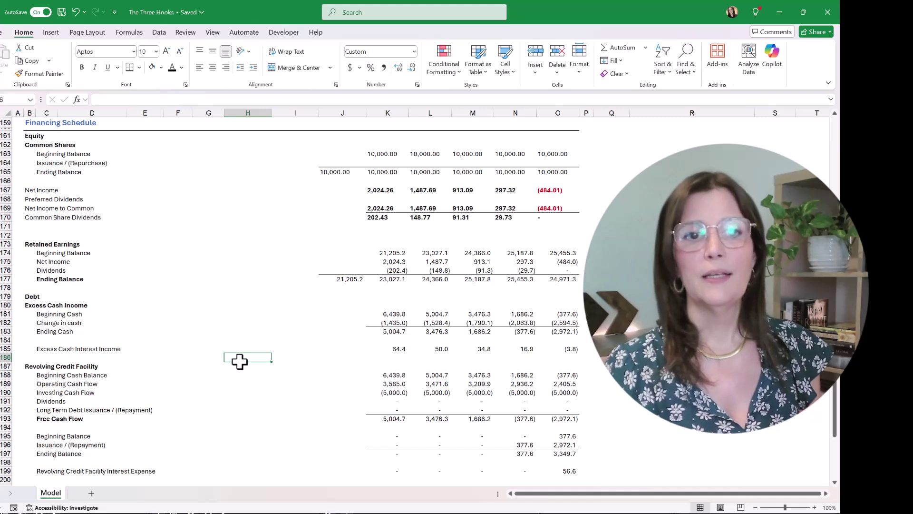
scroll(399, 383, up, 2)
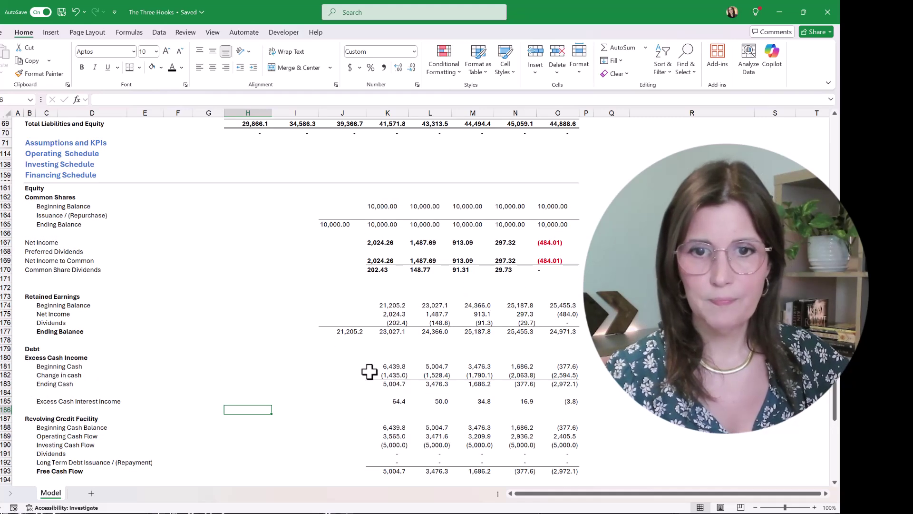
click(30, 188)
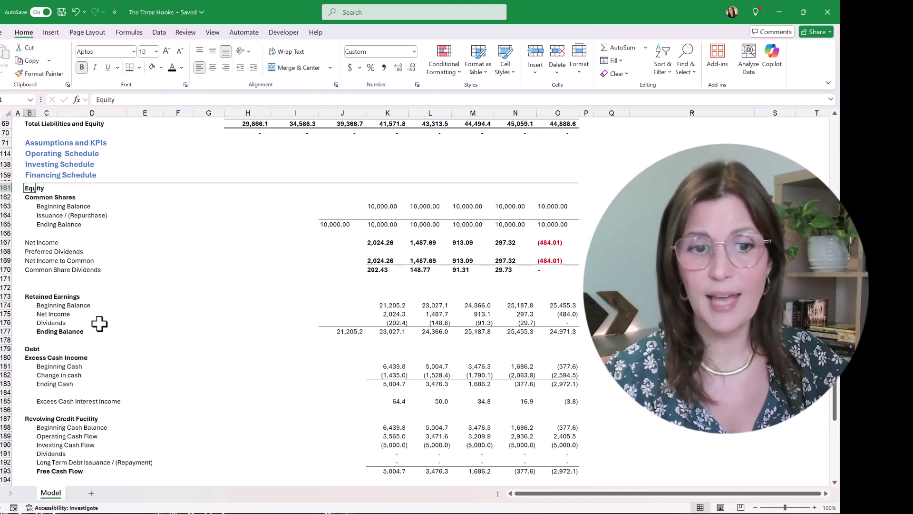
click(30, 348)
click(356, 452)
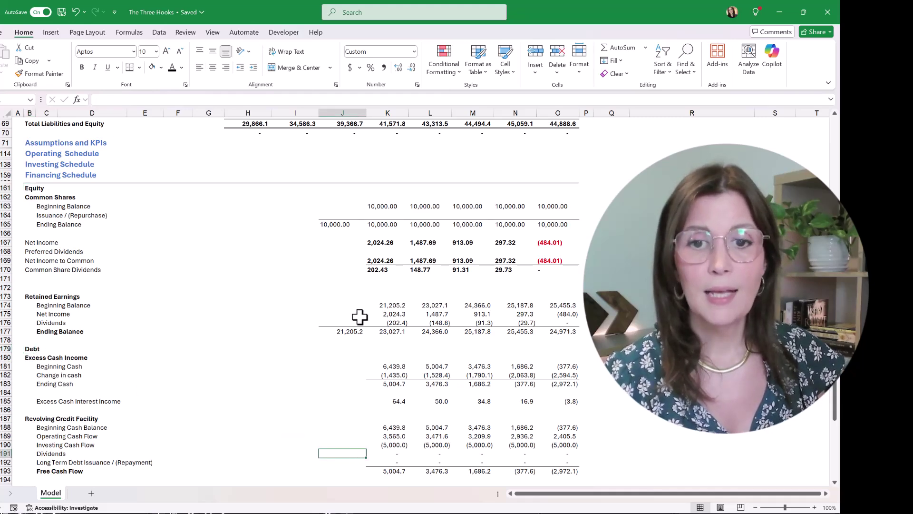
scroll(379, 287, up, 2)
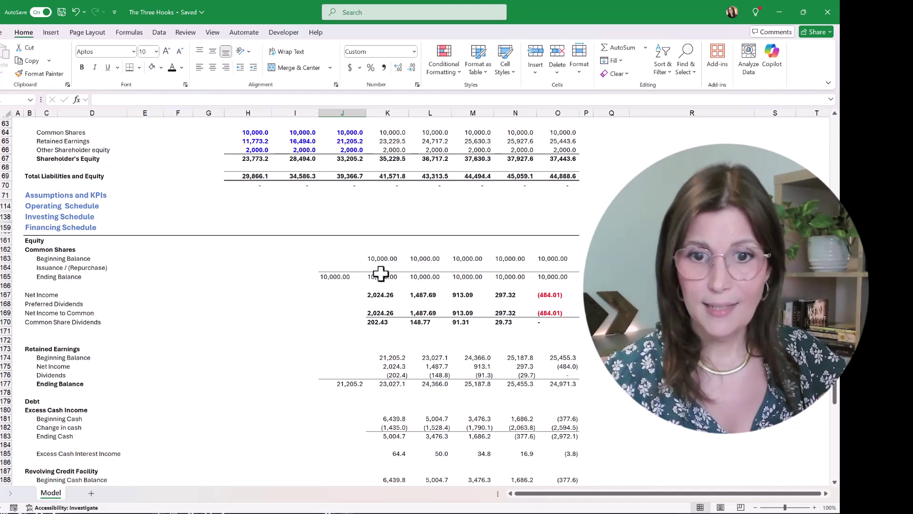
- Link 2025 Common Shares in the Balance Sheet to the Financing Schedule's Common Shares ending balance with =K165
scroll(378, 275, up, 1)
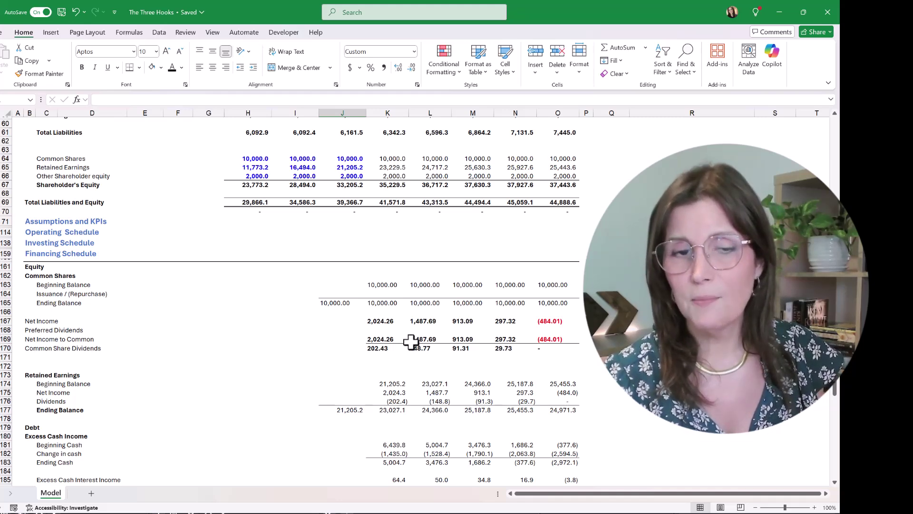
scroll(410, 340, up, 5)
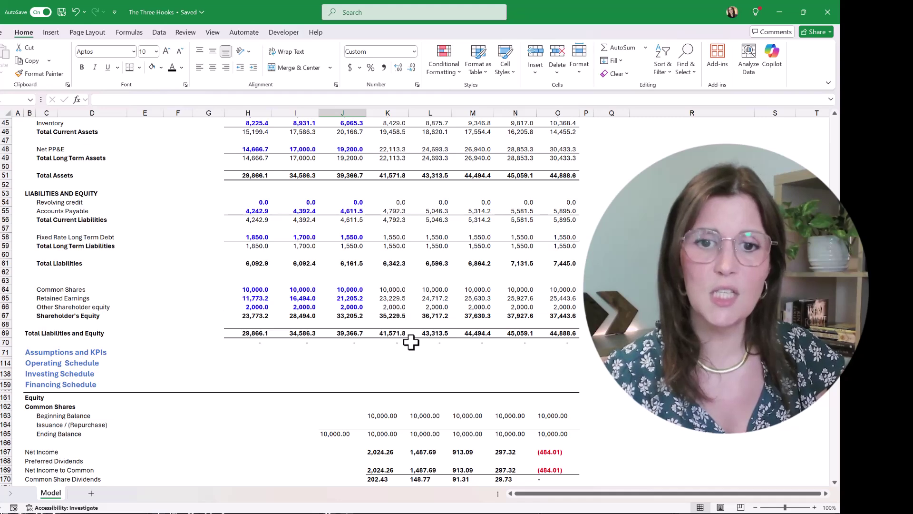
click(382, 289)
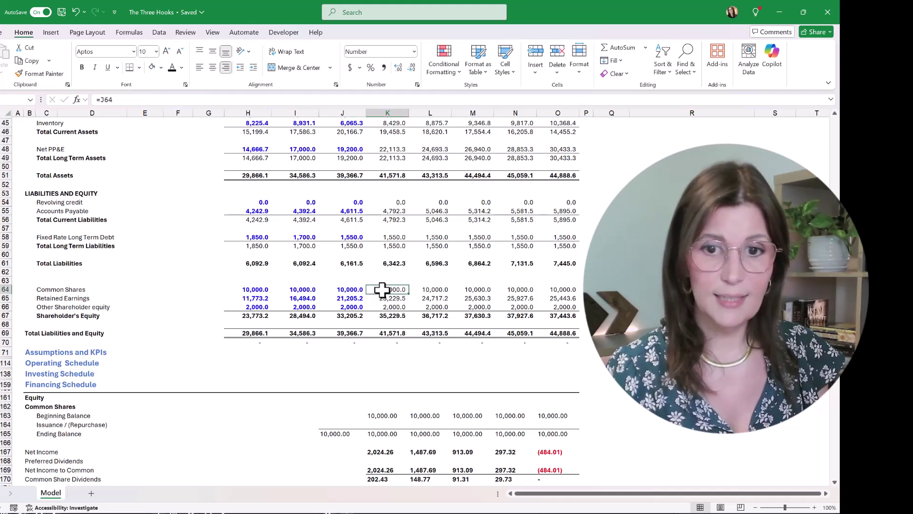
text(=)
scroll(382, 290, down, 4)
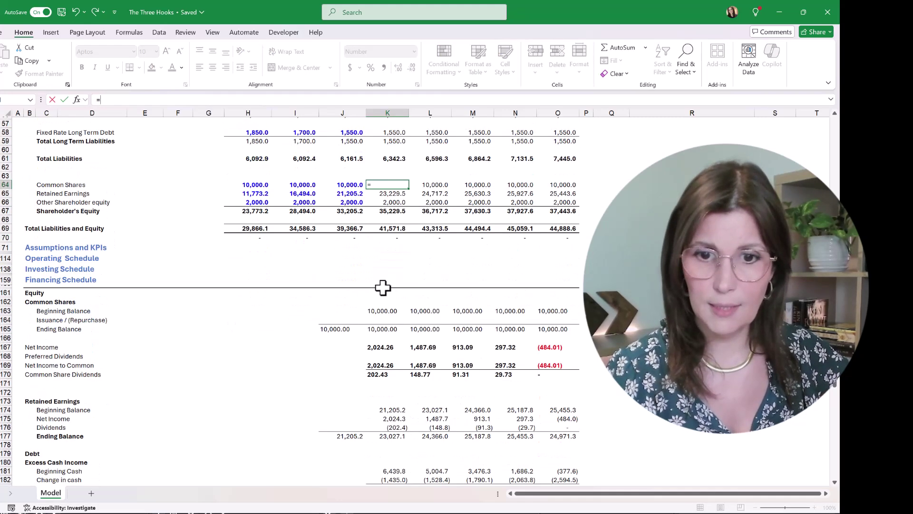
click(390, 328)
key(Return)
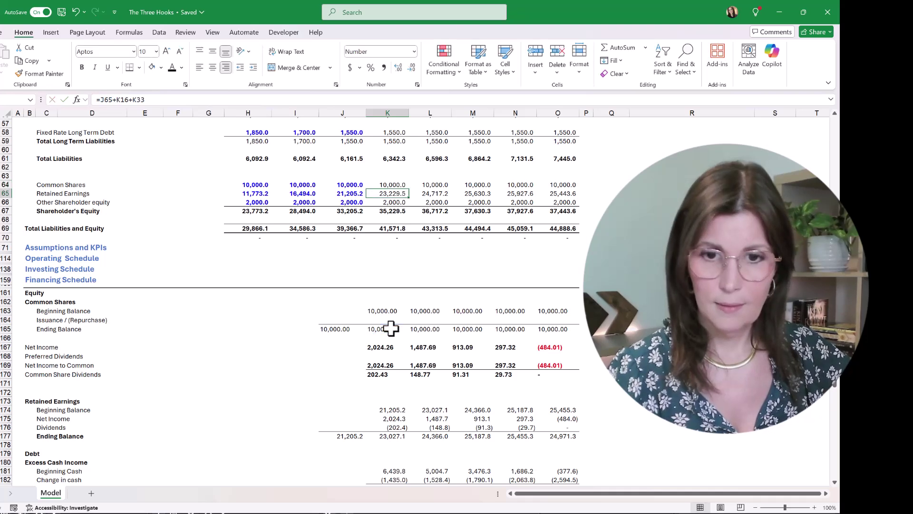
- Copy the 2025 Common Shares link across the Balance Sheet row through 2029
click(384, 184)
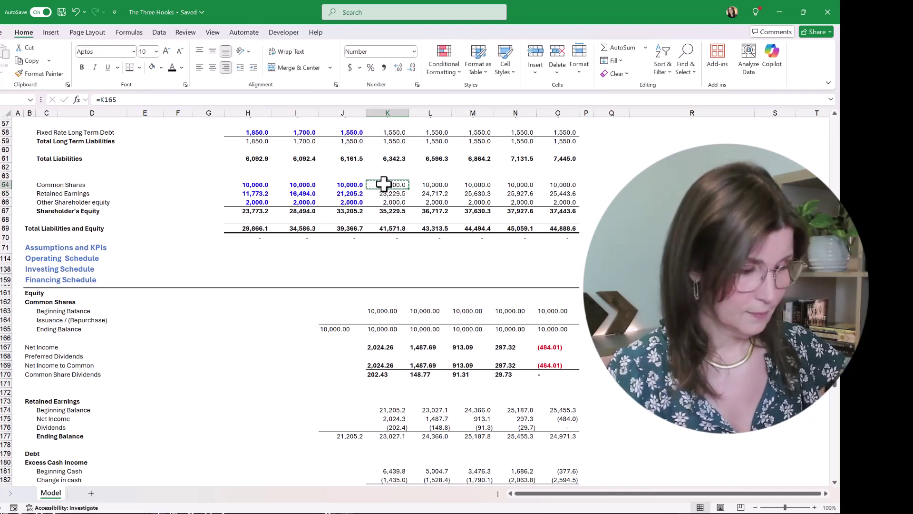
key(shift+Right)
key(shift+Right)
key(shift+Right)
key(shift+Right)
key(ctrl+v)
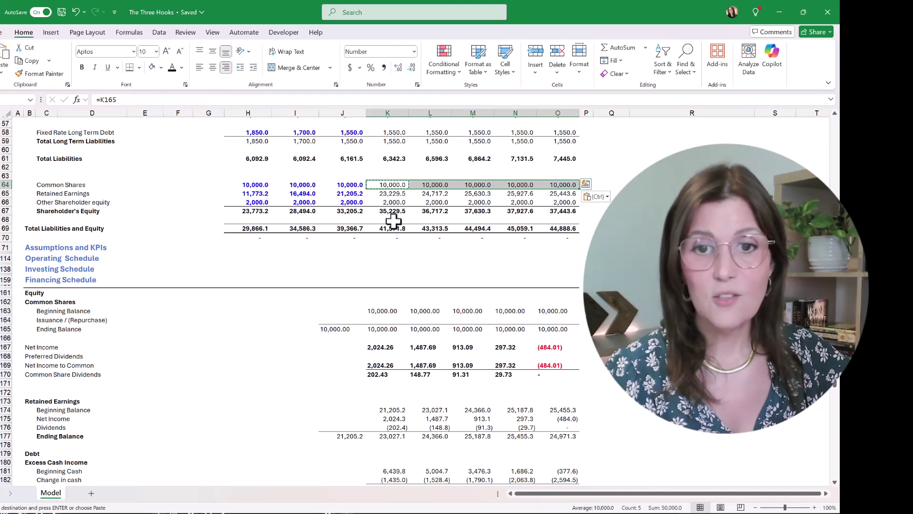
- Link 2025 Dividends in the Cash Flow Statement to the negative of the Financing Schedule's Common Share Dividends with =-K170
scroll(393, 218, up, 5)
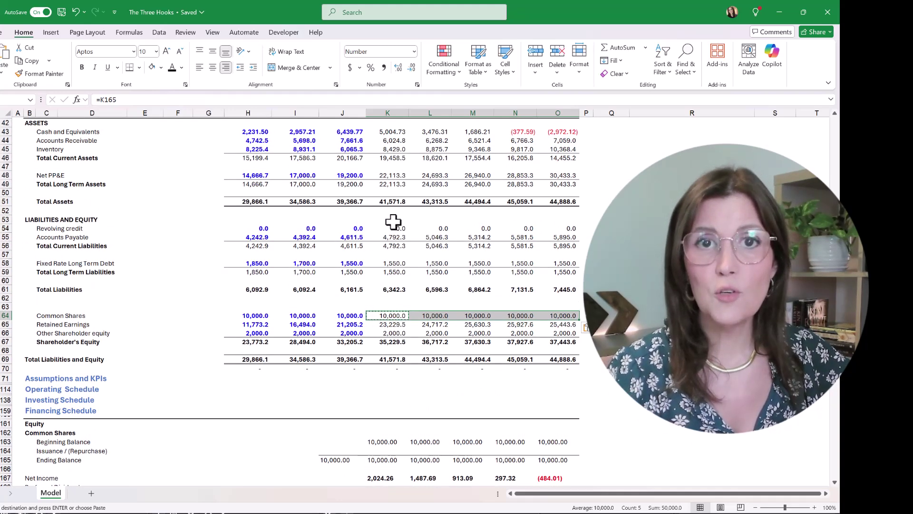
scroll(393, 221, up, 2)
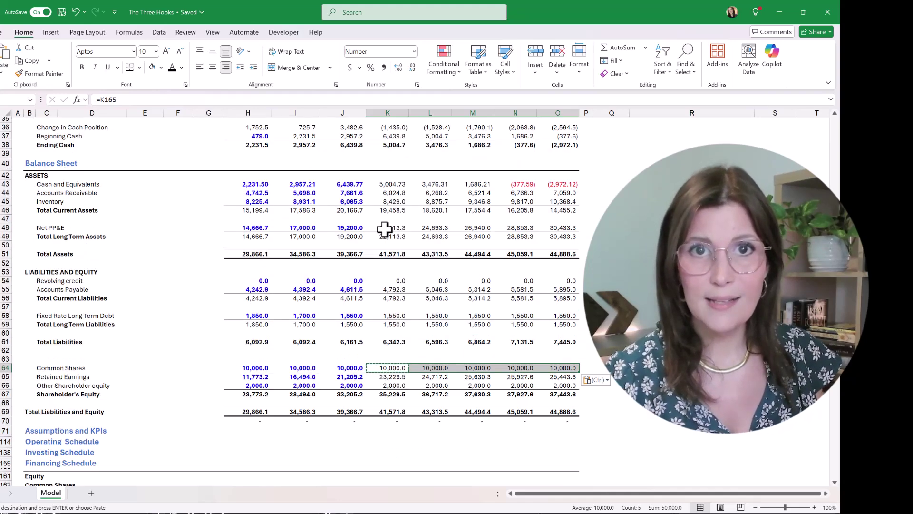
scroll(385, 232, up, 3)
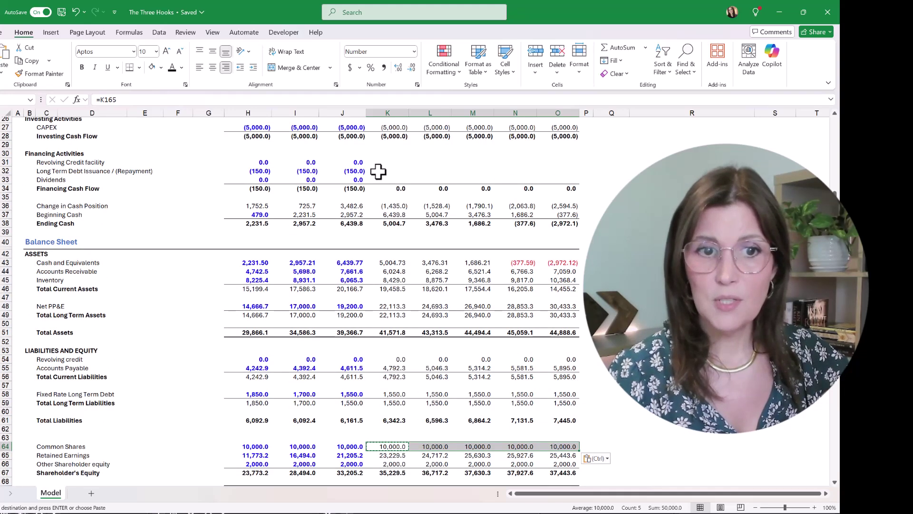
click(383, 179)
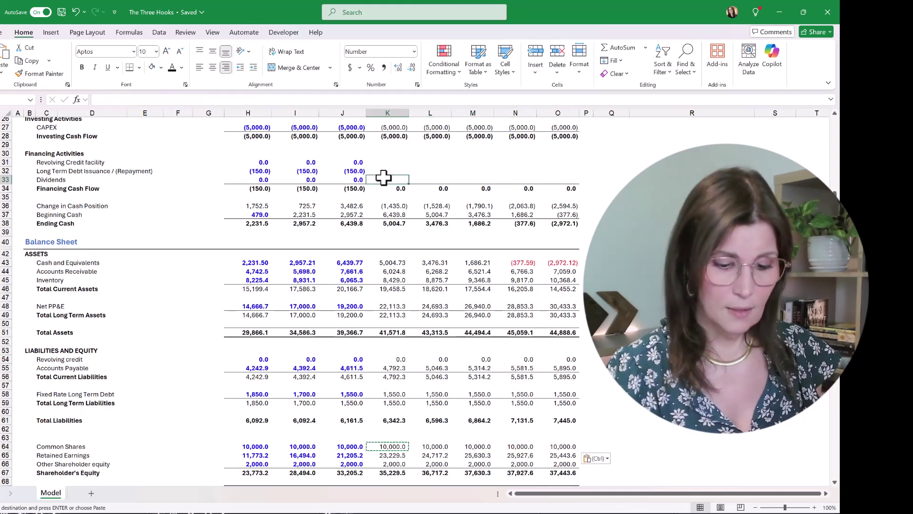
text(=)
scroll(383, 178, down, 3)
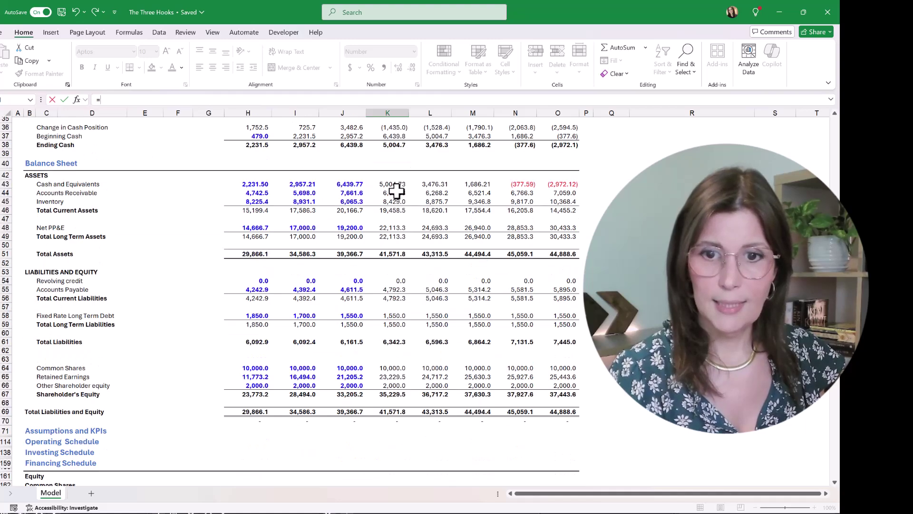
scroll(396, 190, up, 1)
scroll(397, 191, down, 6)
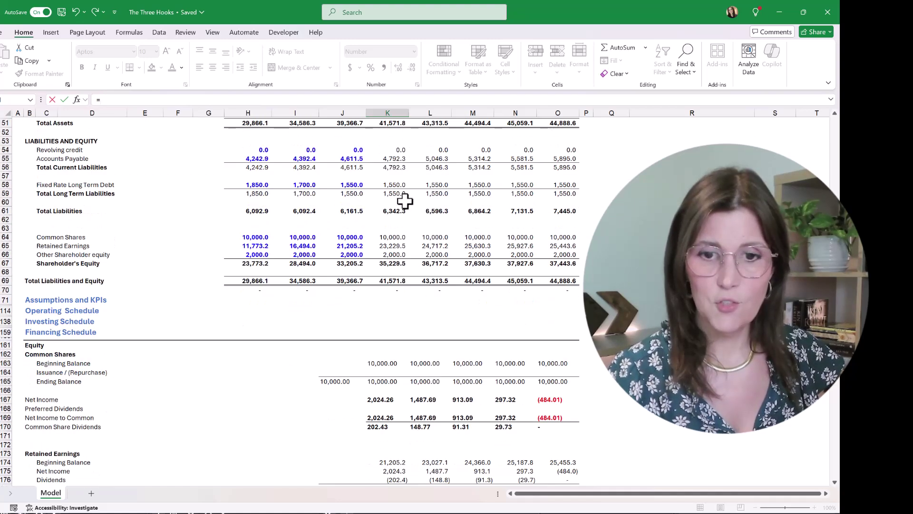
text(-)
scroll(407, 205, down, 8)
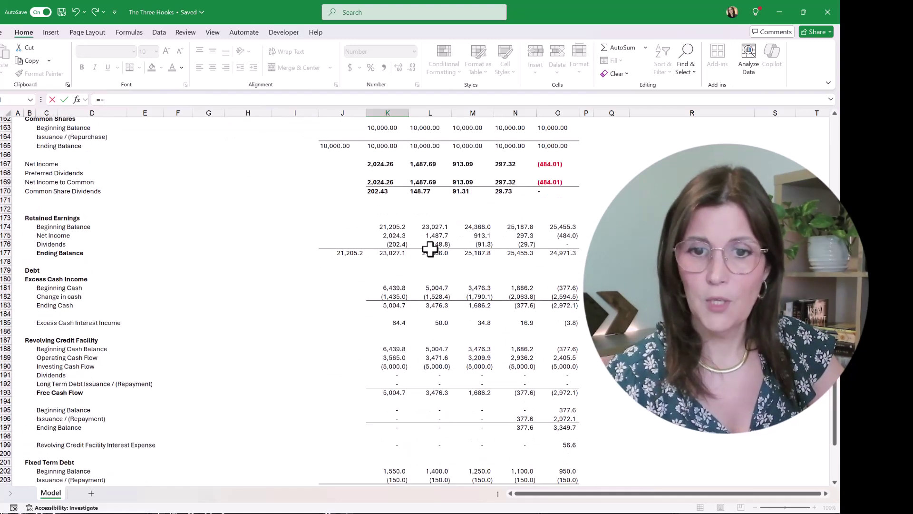
scroll(431, 248, down, 4)
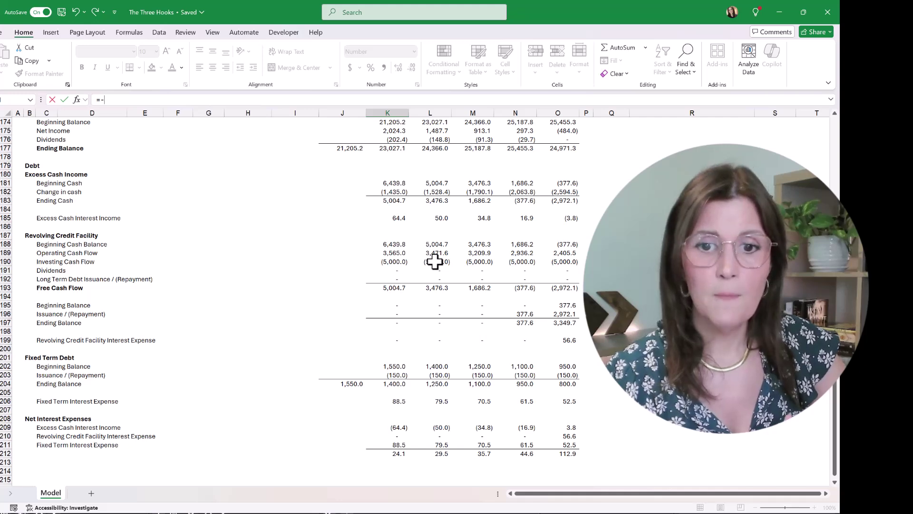
scroll(435, 261, up, 3)
scroll(435, 261, up, 3)
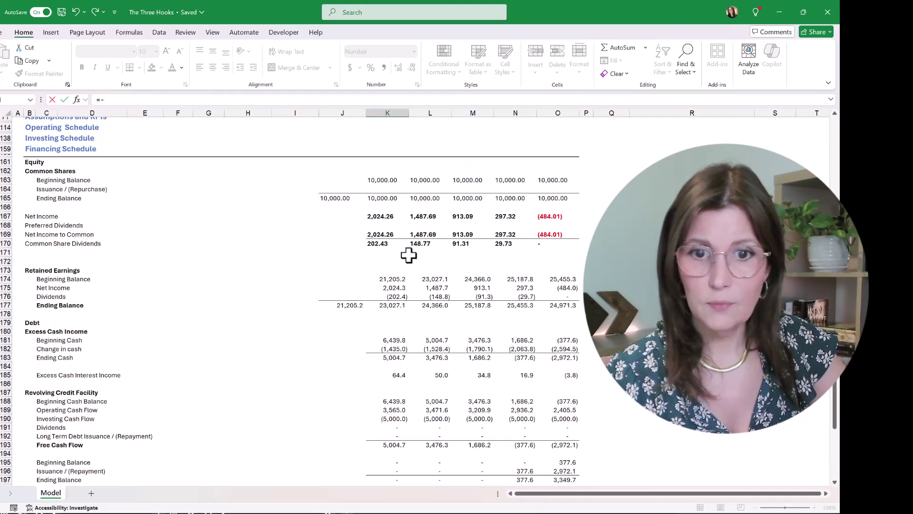
click(379, 244)
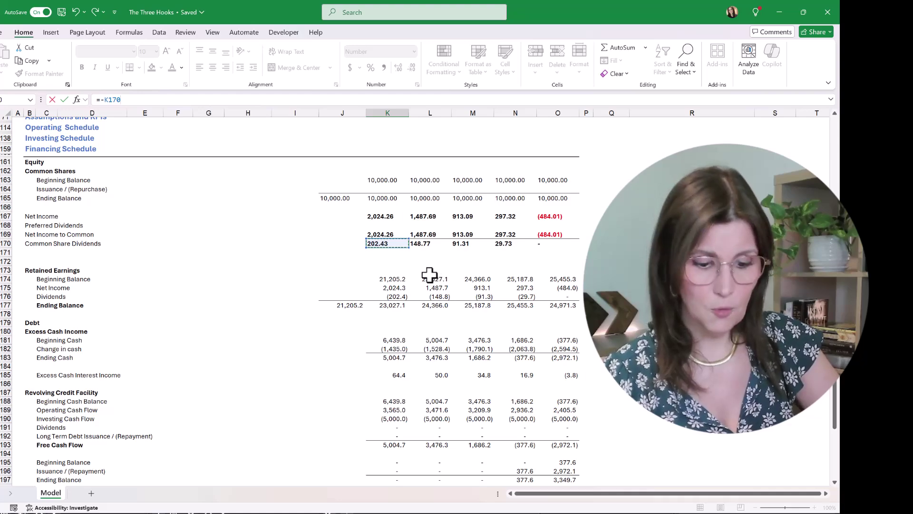
key(Return)
- Fill the 2025 Dividends link across the Cash Flow Statement through 2029 and check the balance row under Total Liabilities and Equity
scroll(433, 274, up, 15)
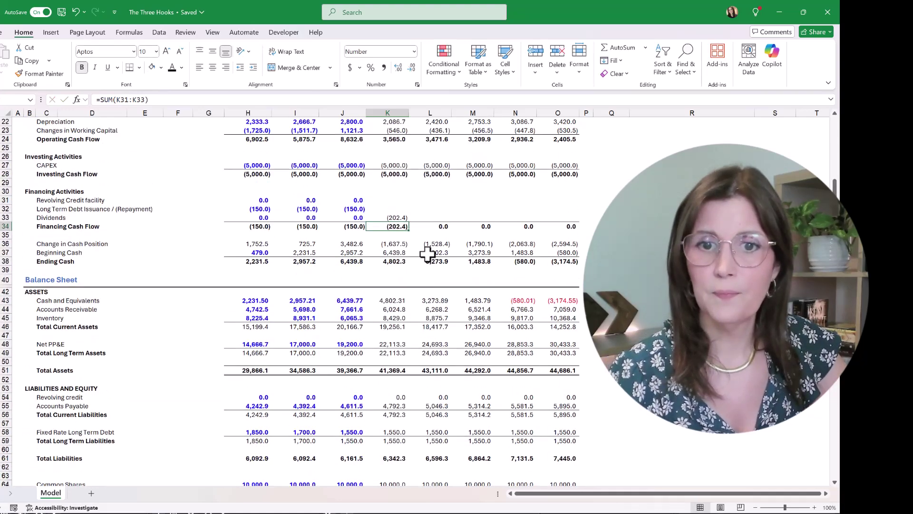
click(405, 216)
drag(409, 221, 571, 263)
click(606, 300)
scroll(606, 300, down, 4)
scroll(550, 314, down, 2)
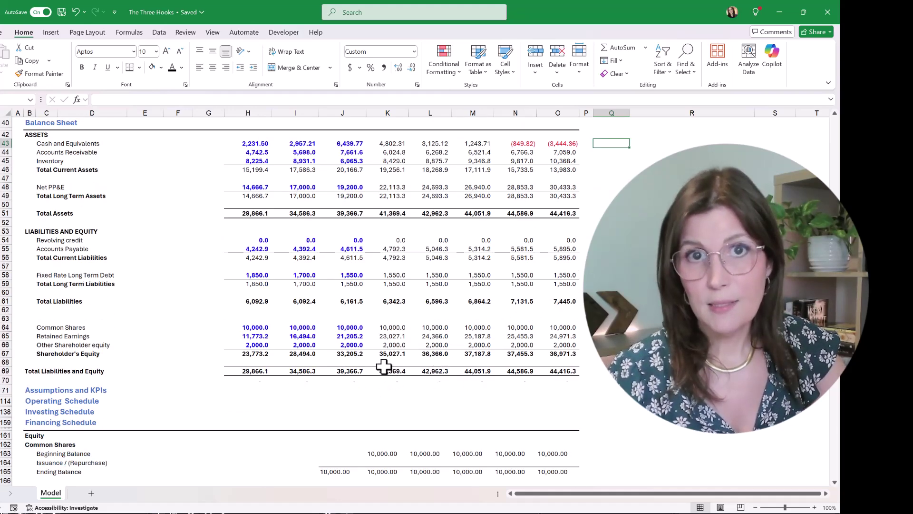
click(691, 361)
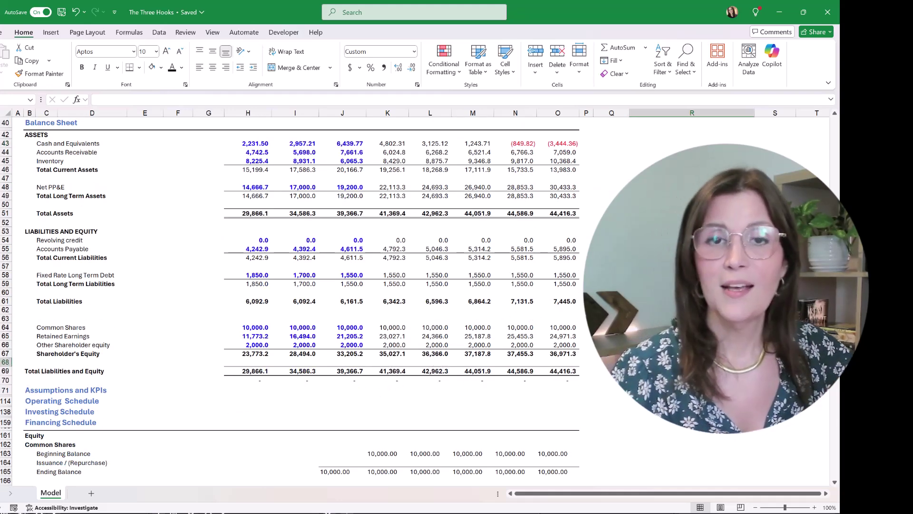
- Link 2025 Retained Earnings in the Balance Sheet to the schedule's ending balance with =K177 and fill it through 2029
scroll(692, 362, down, 5)
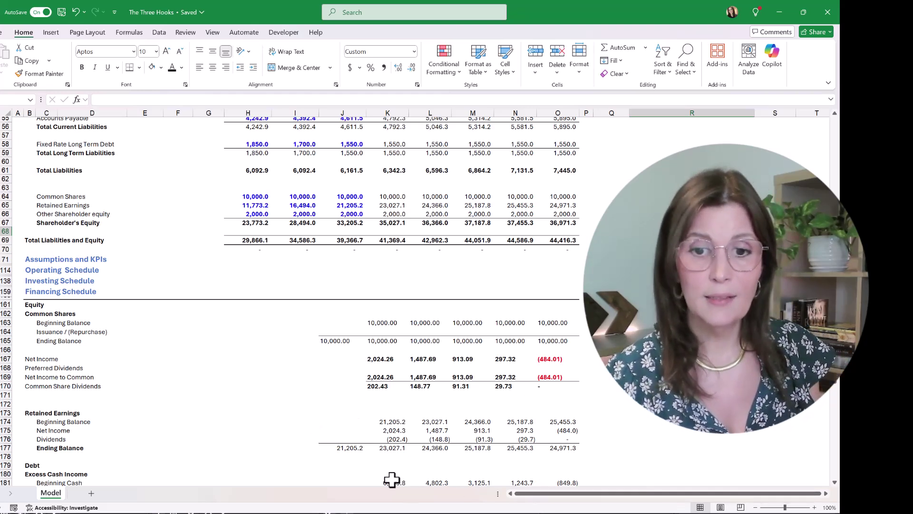
click(386, 448)
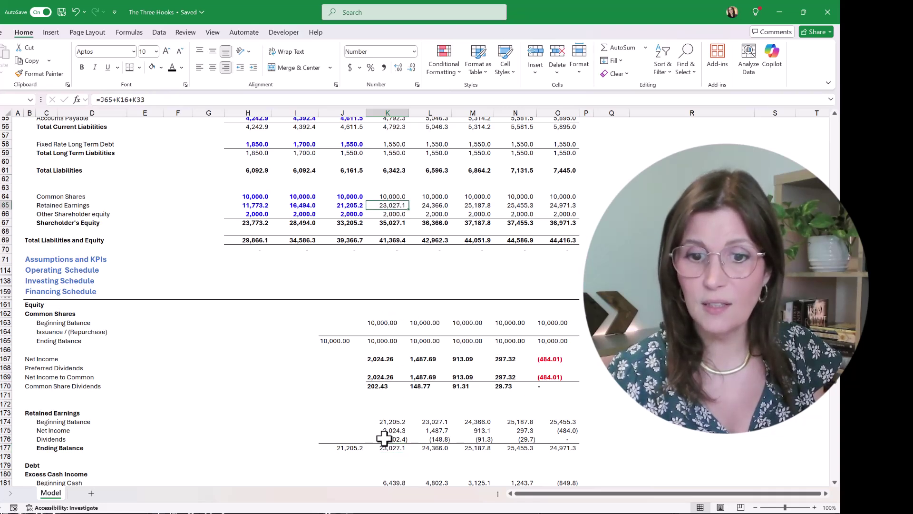
click(392, 206)
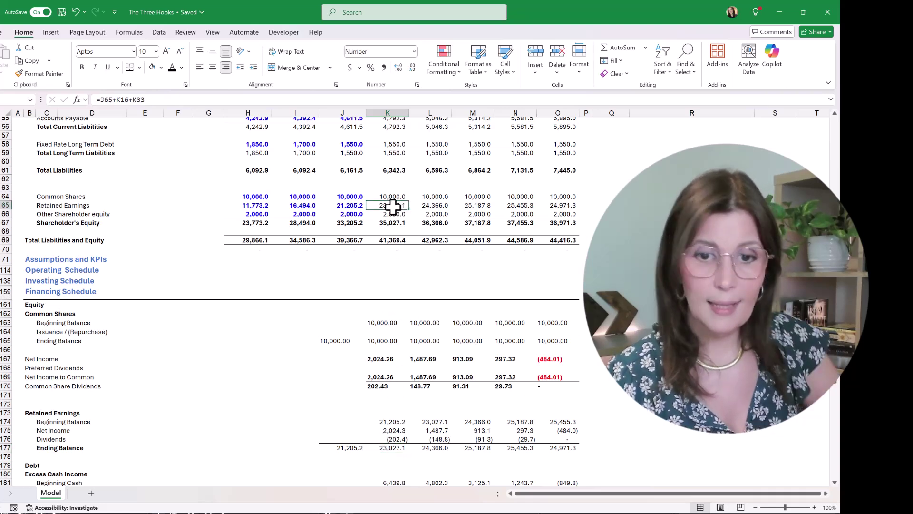
text(=)
click(399, 448)
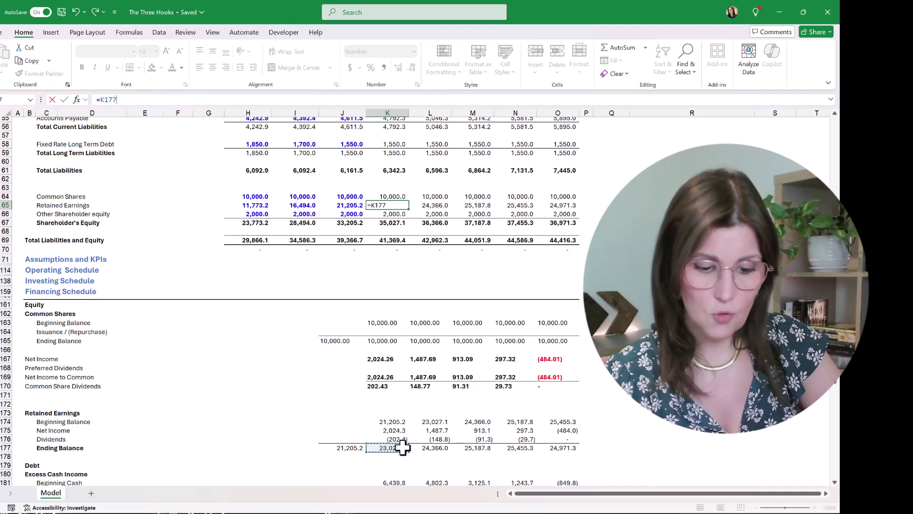
key(Return)
click(405, 206)
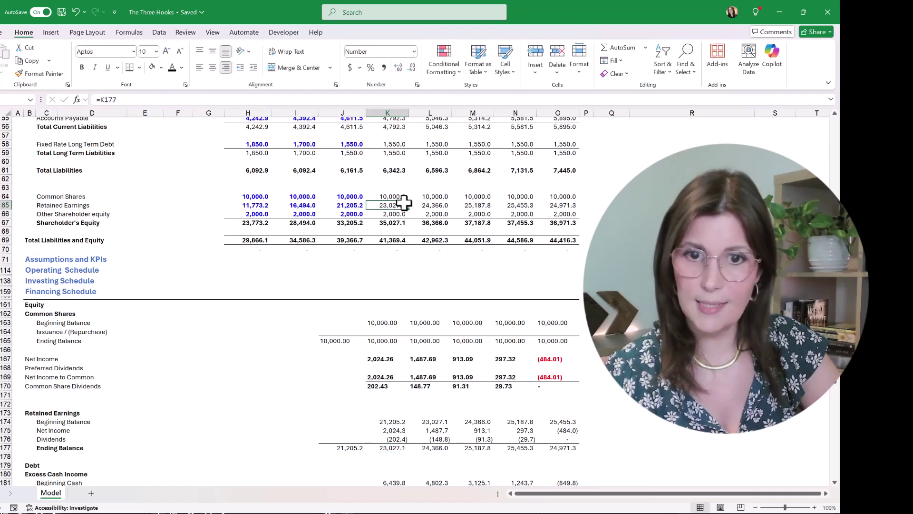
drag(412, 206, 568, 240)
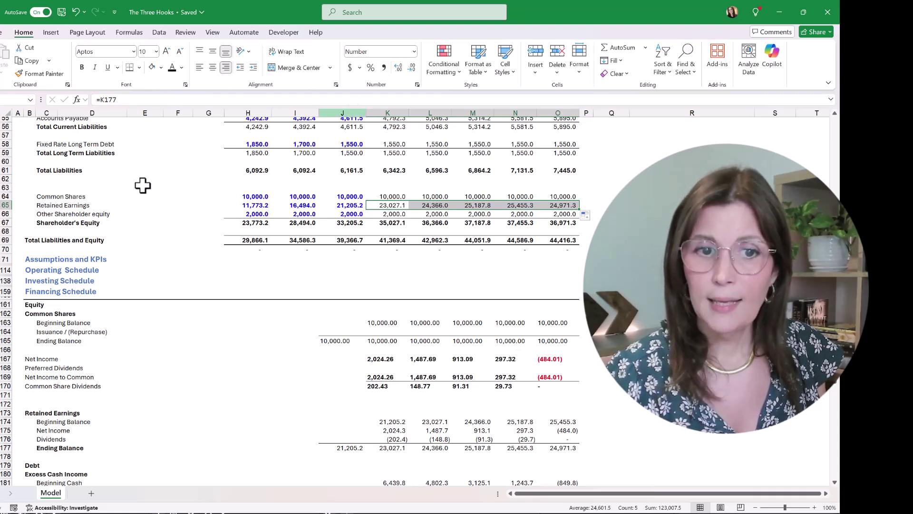
- Inspect the 2025 Other Shareholder equity formula in the Balance Sheet alongside the Common Shares roll-forward in the Financing Schedule
click(385, 214)
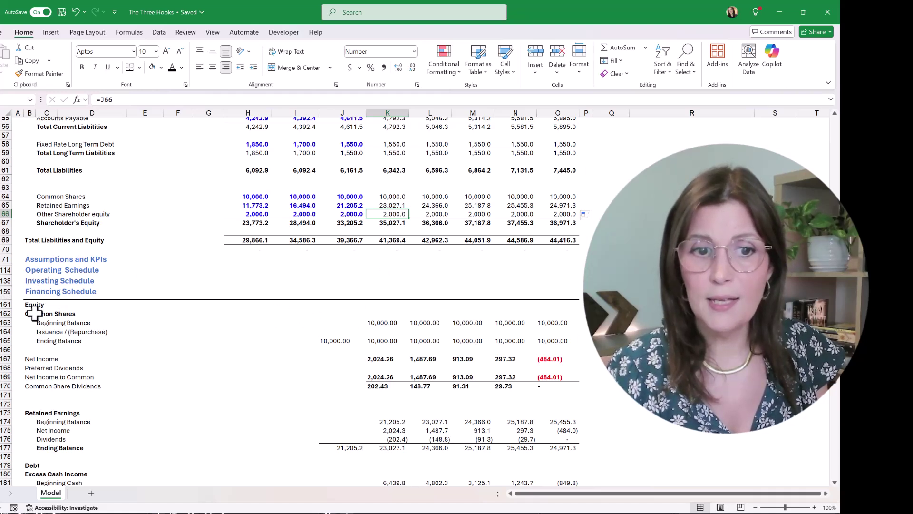
drag(29, 313, 560, 341)
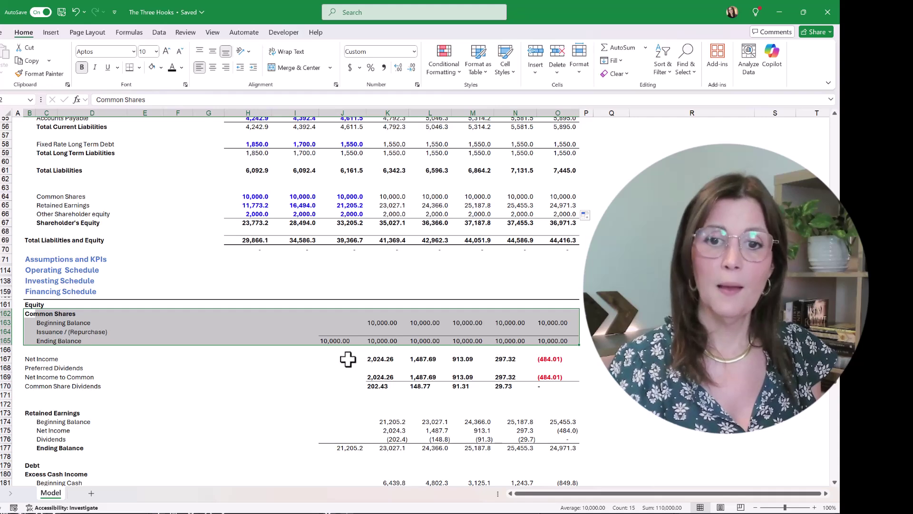
click(394, 214)
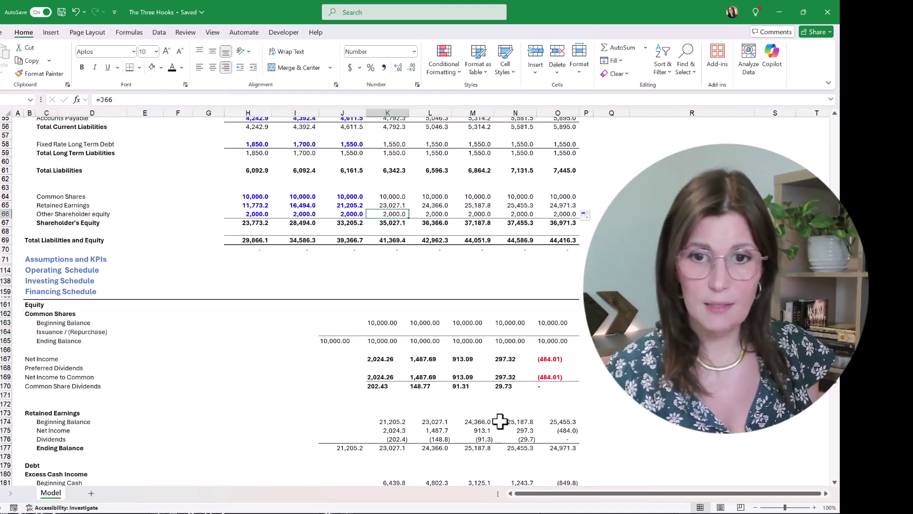
- Examine the Debt section of the Financing Schedule, including the Revolving Credit Facility's 2025 Dividends and 2025 to 2027 Free Cash Flow formulas
scroll(499, 421, down, 9)
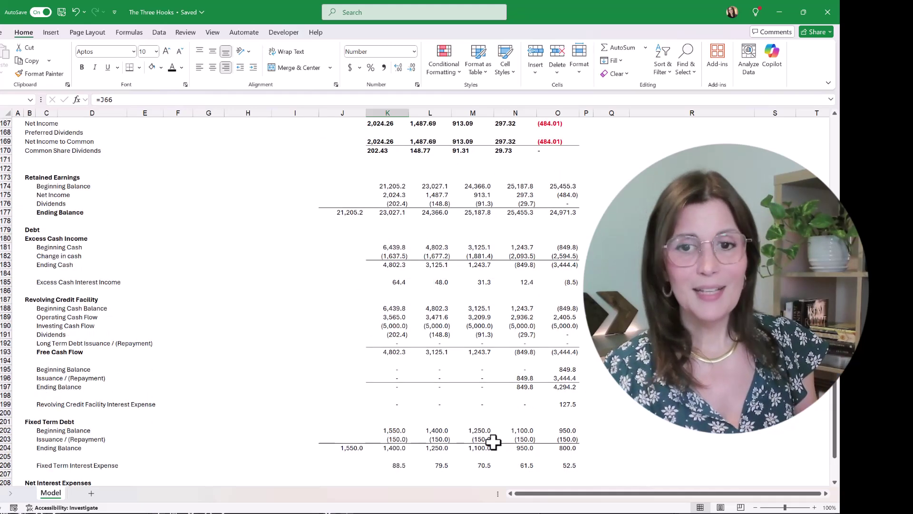
scroll(447, 393, down, 1)
scroll(447, 394, up, 4)
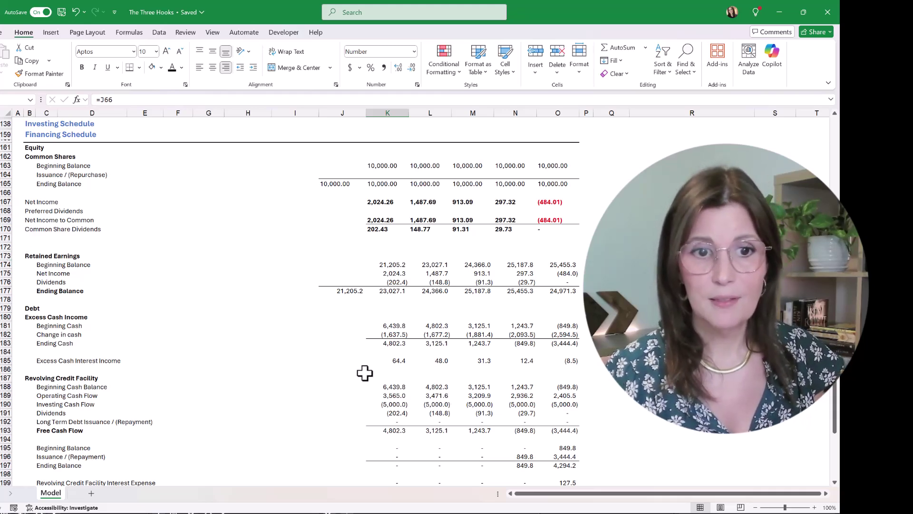
scroll(366, 372, down, 1)
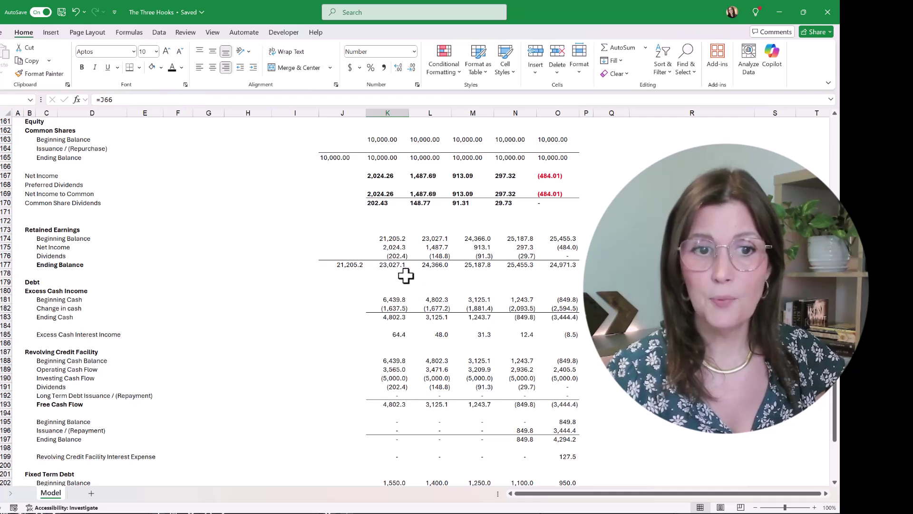
scroll(390, 273, down, 4)
click(381, 280)
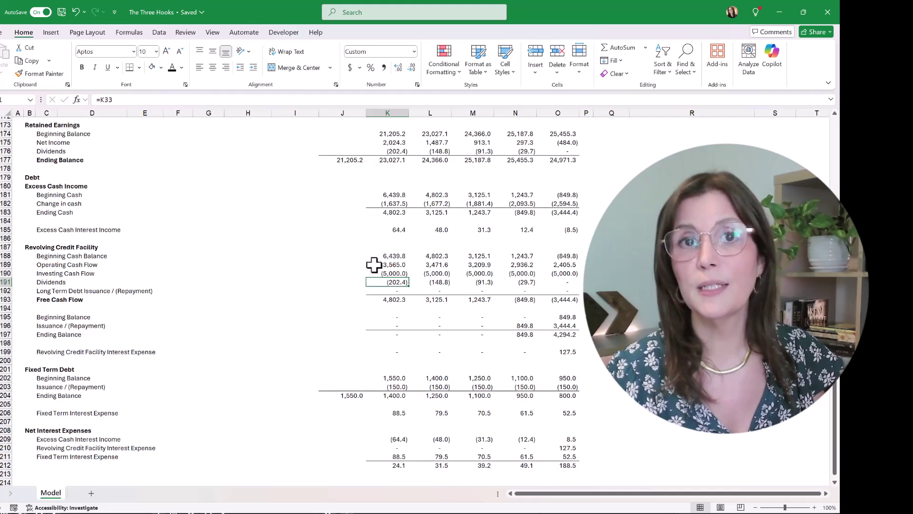
click(385, 299)
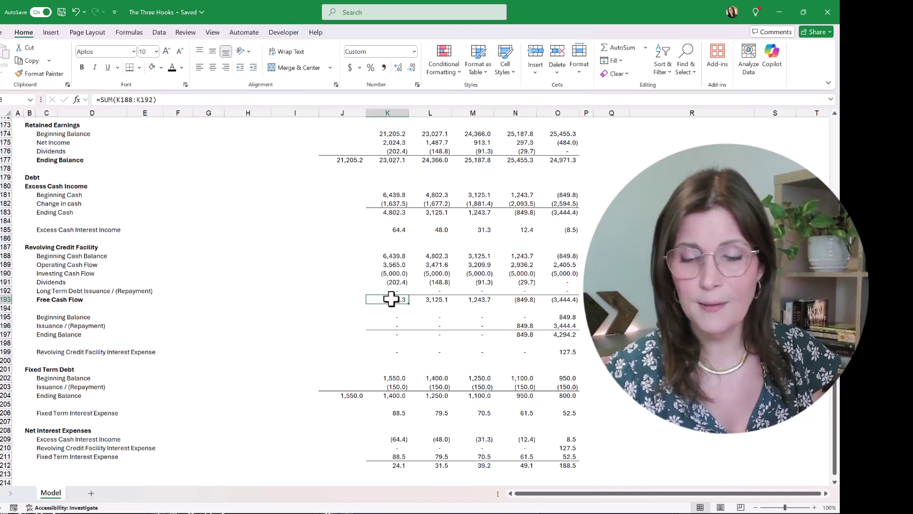
click(438, 299)
click(466, 298)
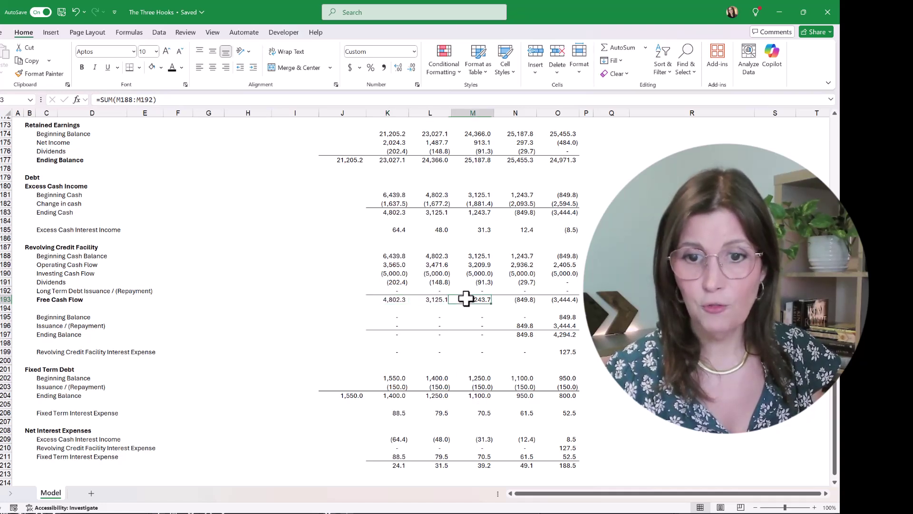
- Inspect the Revolving Credit Facility's 2028 Free Cash Flow and 2029 interest expense formulas, along with its Ending Balance row
click(518, 299)
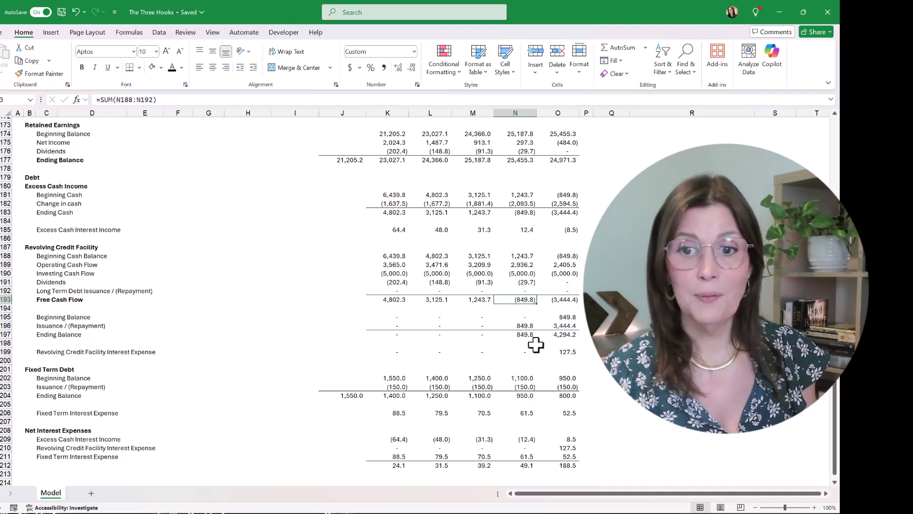
click(560, 352)
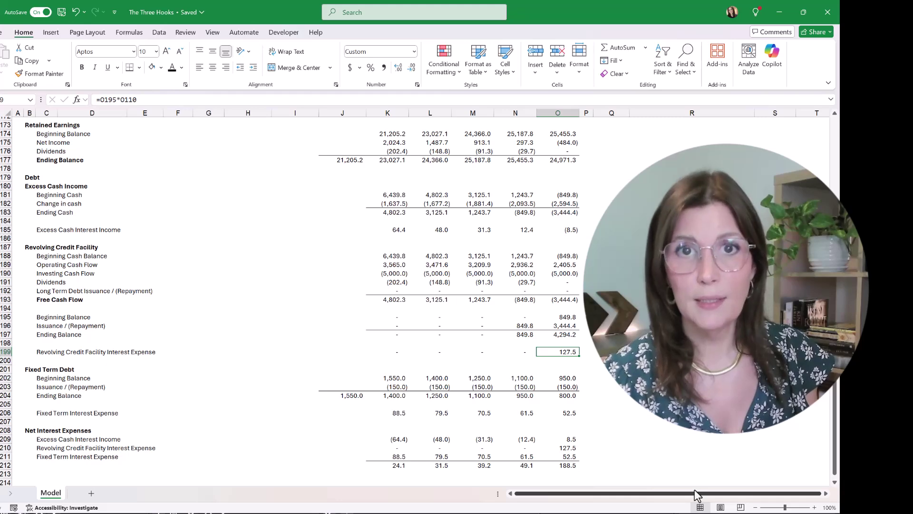
scroll(658, 422, up, 1)
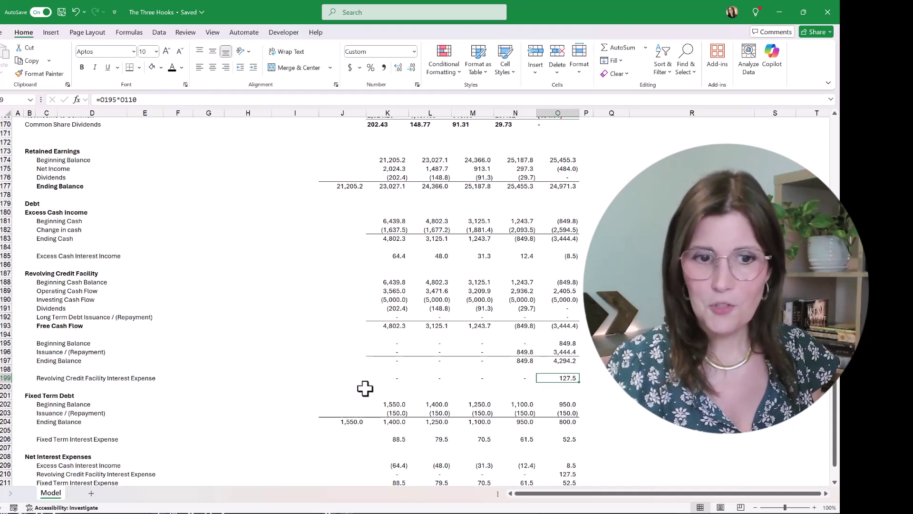
click(114, 369)
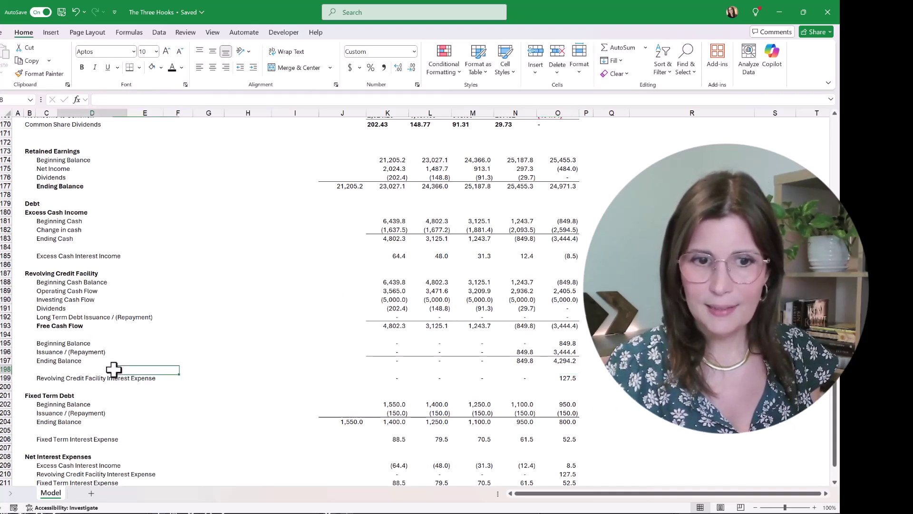
click(5, 360)
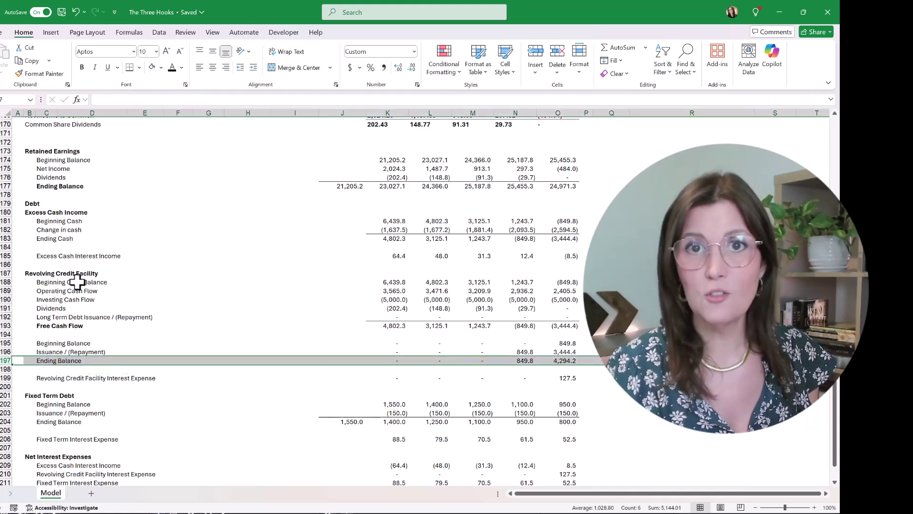
- Link 2025 Revolving credit in the Balance Sheet to the Revolving Credit Facility's ending balance with =K197
scroll(77, 281, up, 15)
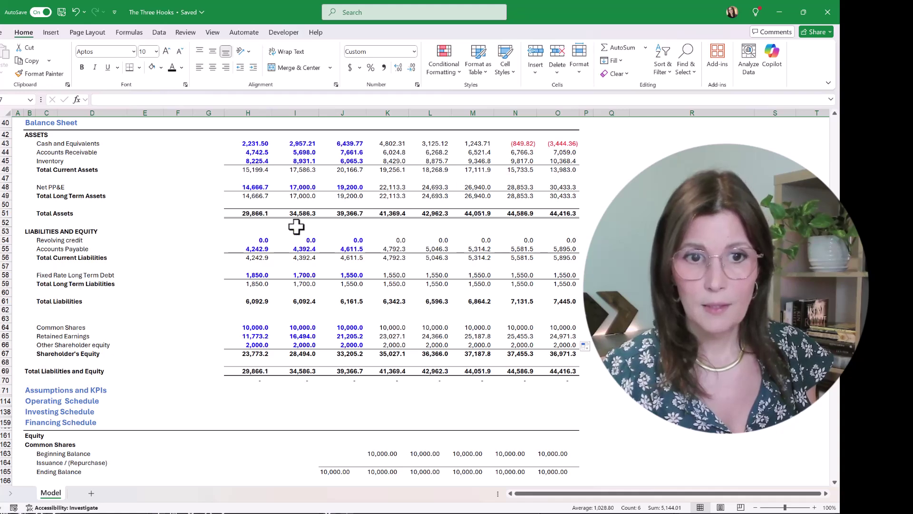
click(402, 241)
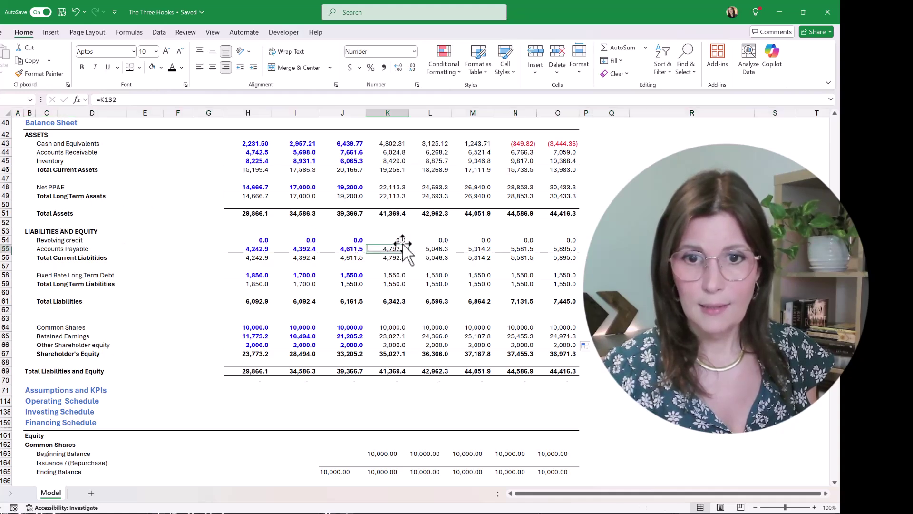
text(=)
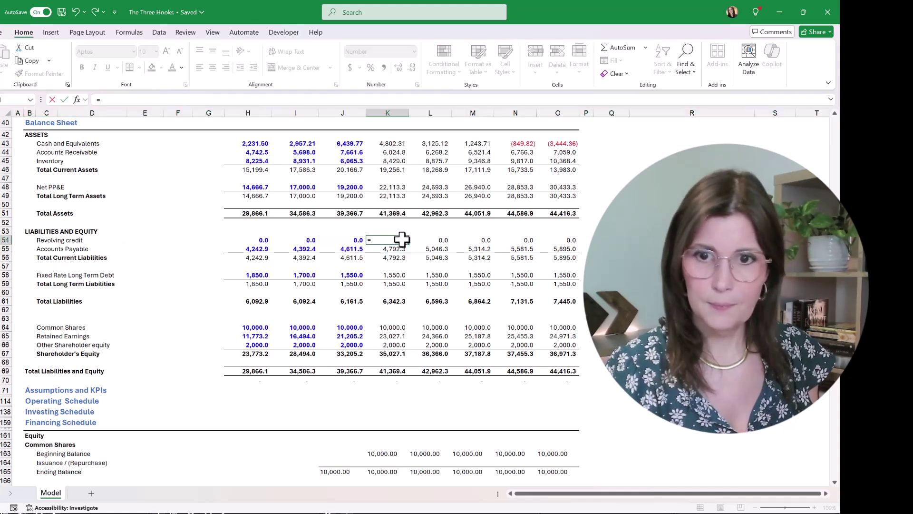
scroll(401, 240, down, 12)
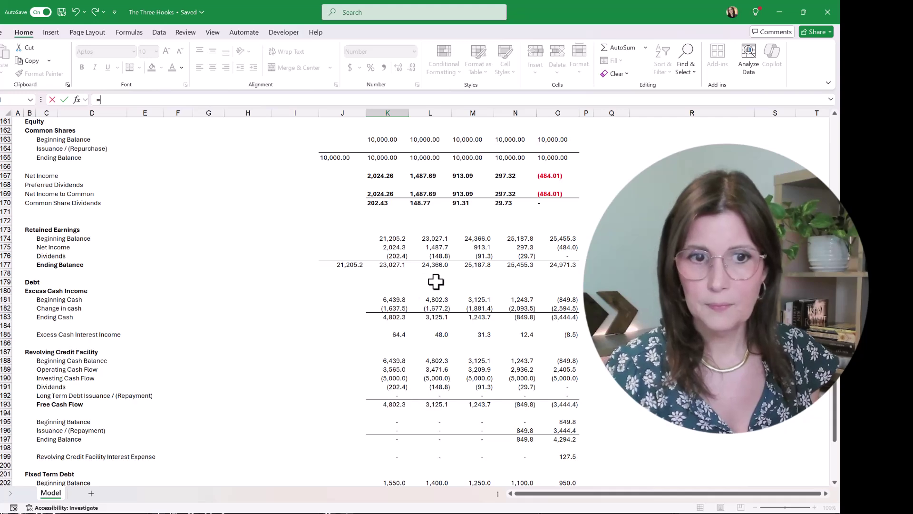
scroll(388, 283, down, 3)
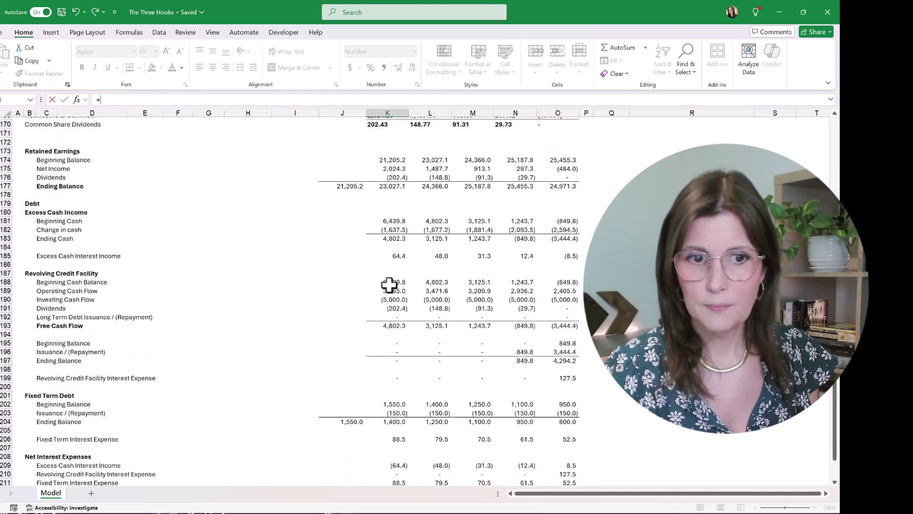
click(393, 360)
key(Return)
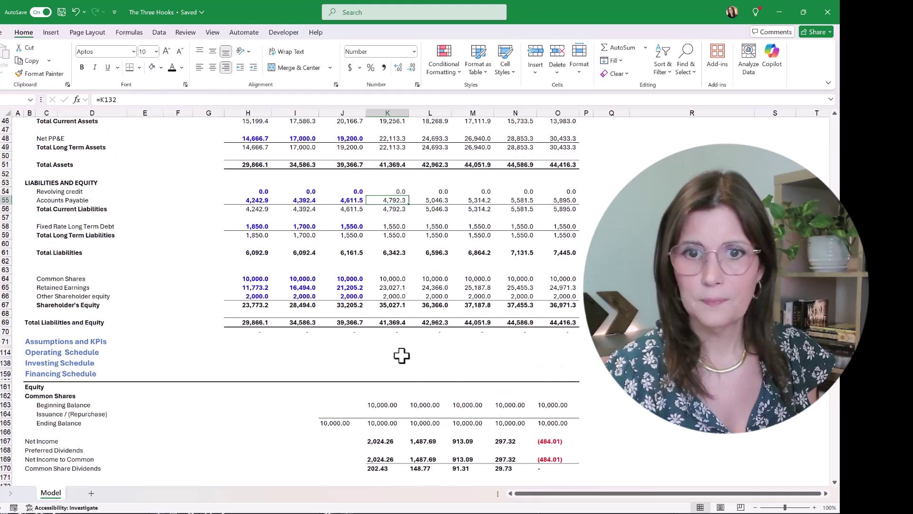
- Copy the 2025 Revolving credit link across the Balance Sheet through 2029
click(391, 190)
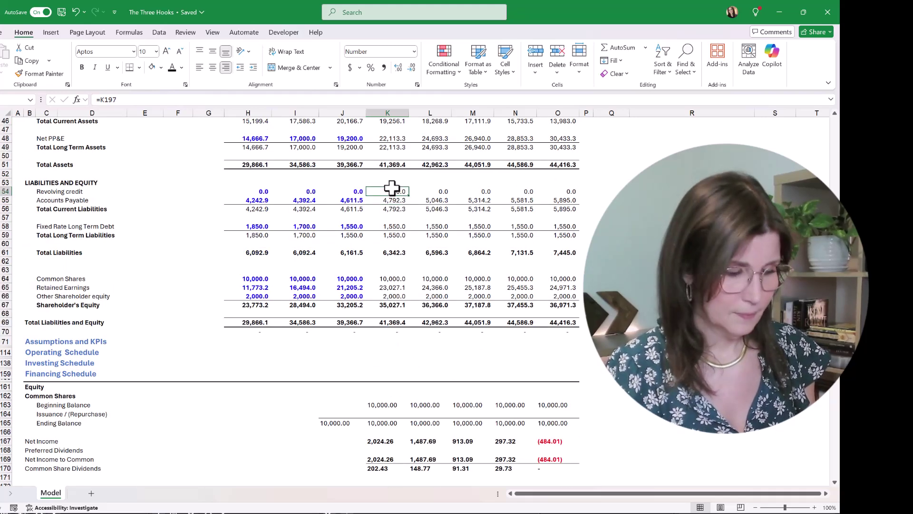
key(ctrl+c)
key(shift+Right)
key(shift+Right)
key(shift+Right)
key(shift+Right)
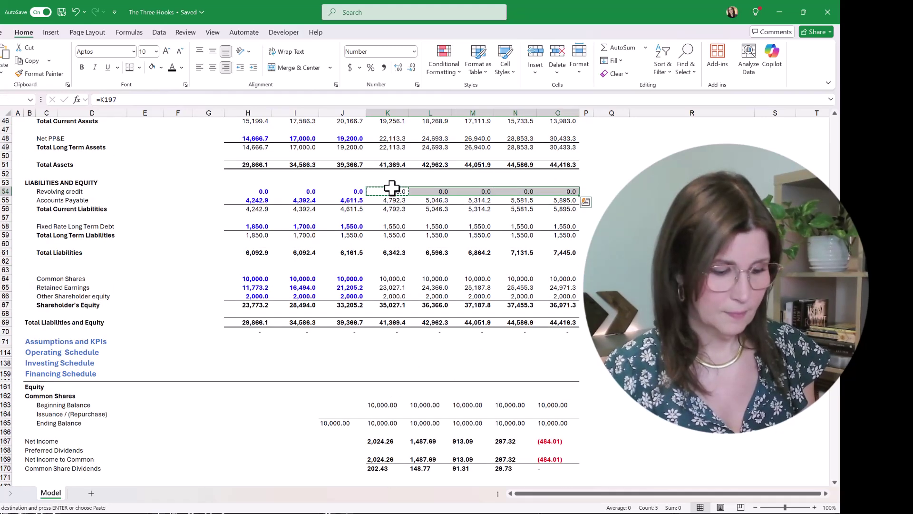
key(ctrl+v)
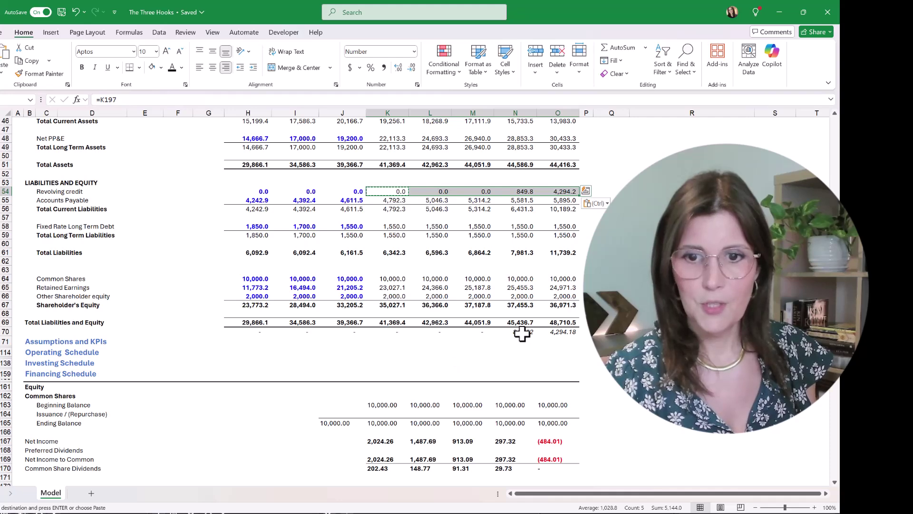
- Link 2025 Revolving Credit facility in the Cash Flow Statement to the schedule's Issuance / (Repayment) line with =K196
scroll(556, 342, up, 8)
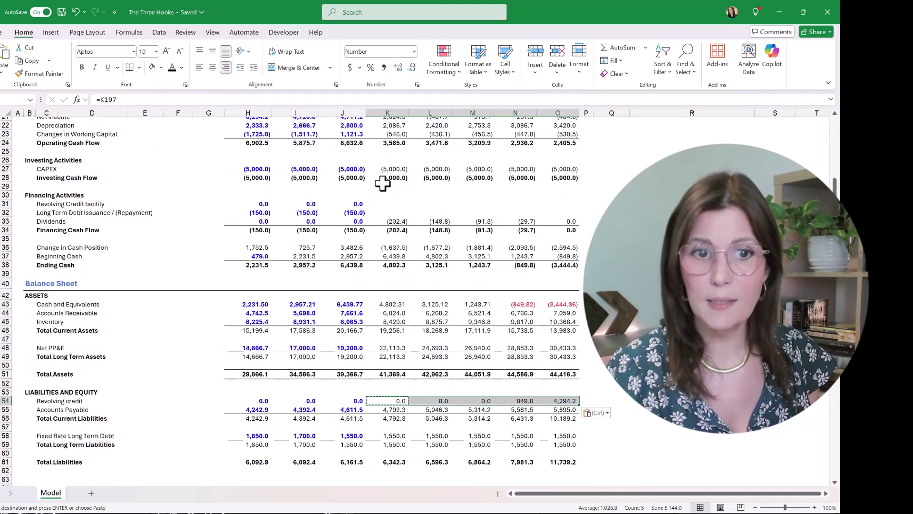
click(409, 205)
scroll(410, 205, up, 2)
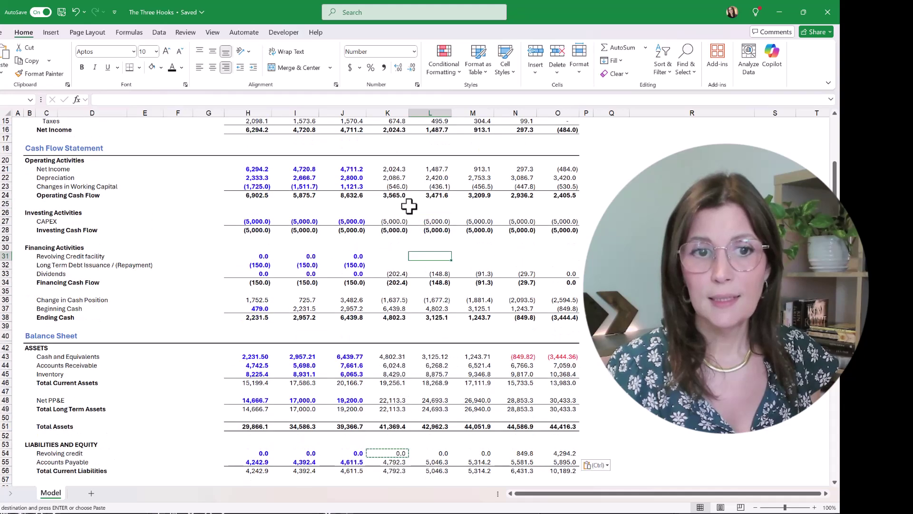
click(392, 257)
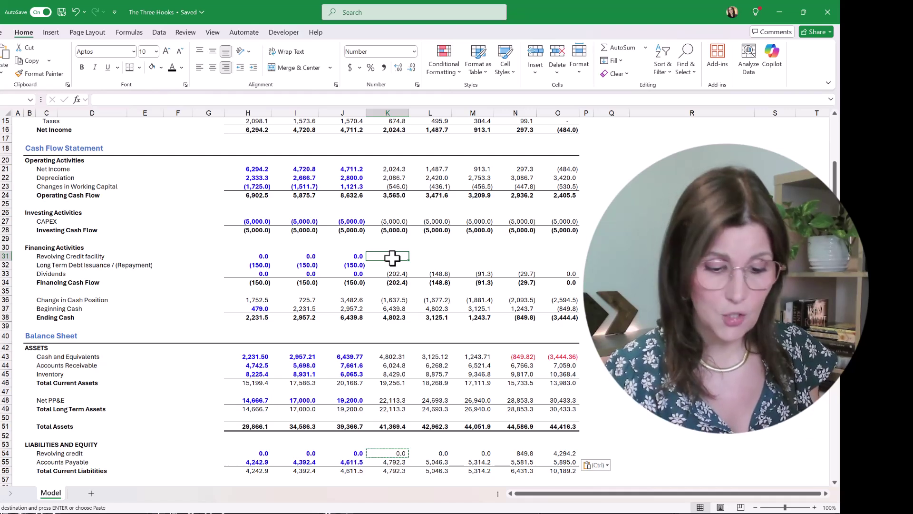
text(=)
scroll(392, 257, down, 20)
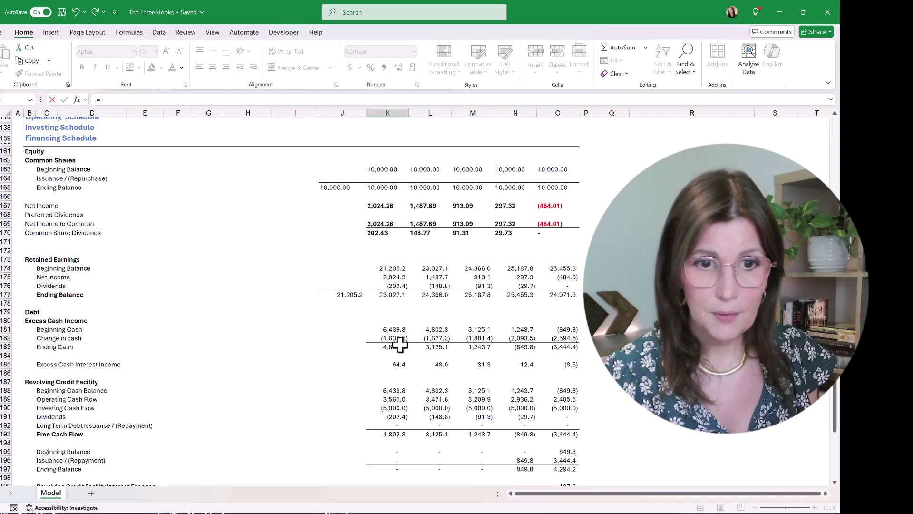
scroll(400, 345, down, 3)
click(390, 380)
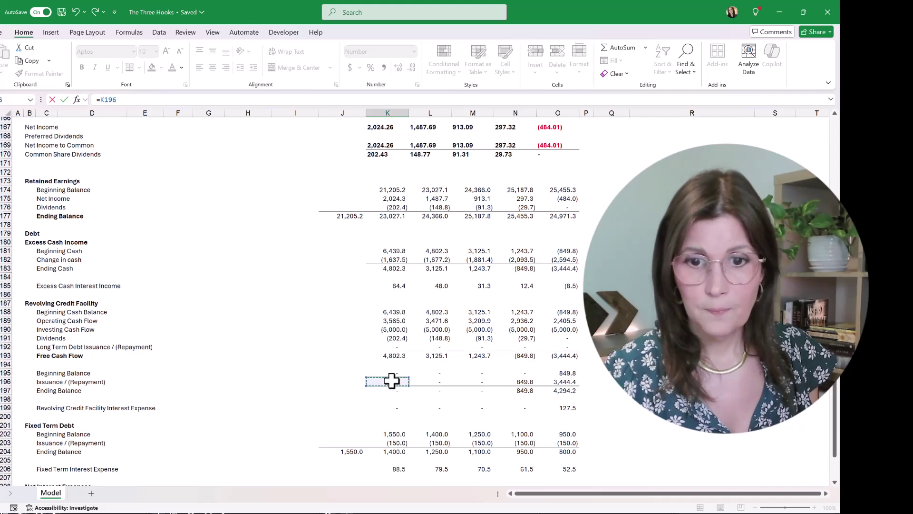
key(Return)
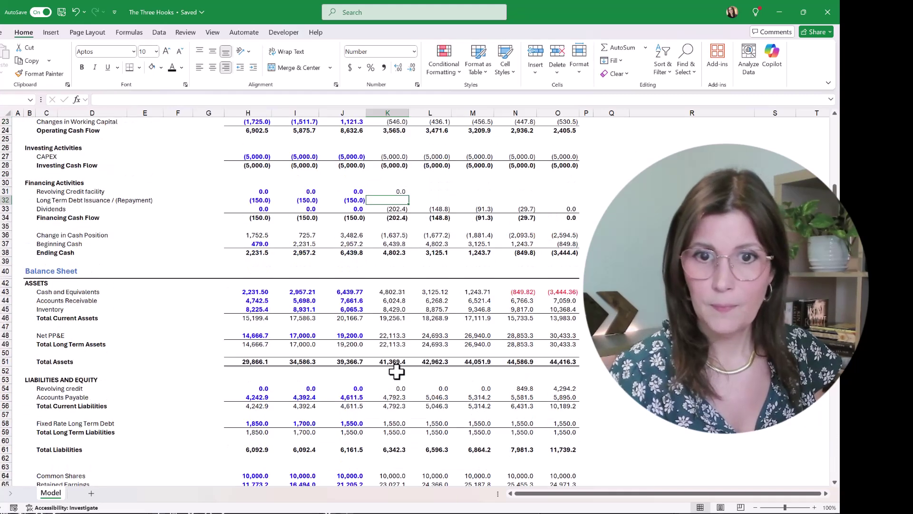
- Fill the 2025 Revolving Credit facility link across the Cash Flow Statement through 2029 and check the balance row under Total Liabilities and Equity
click(406, 189)
drag(409, 195, 572, 213)
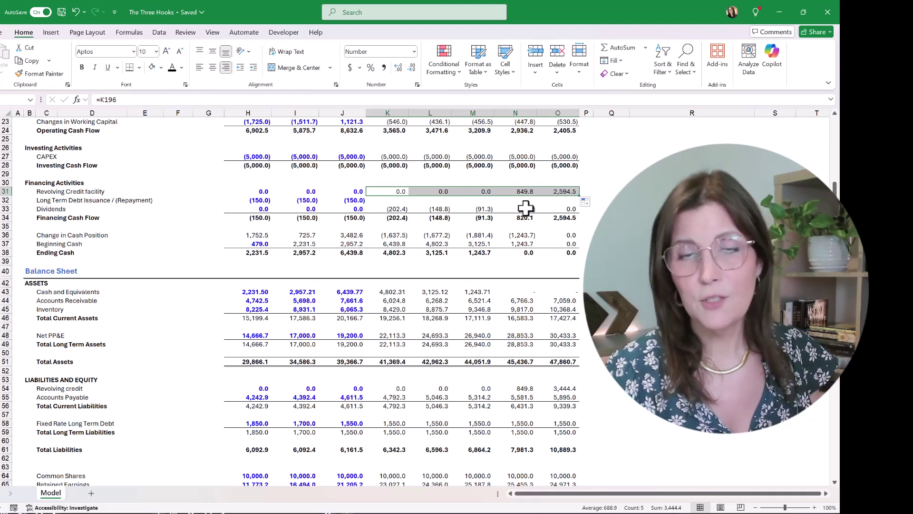
click(581, 234)
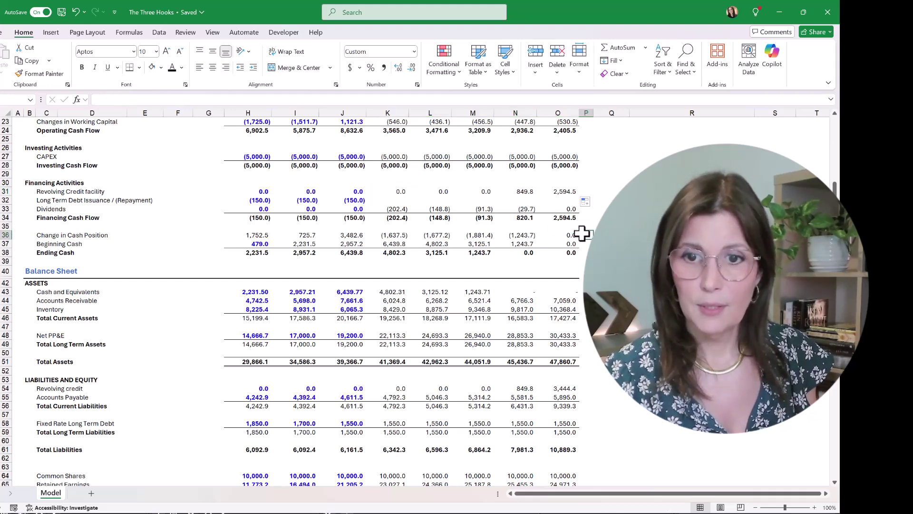
scroll(580, 235, down, 2)
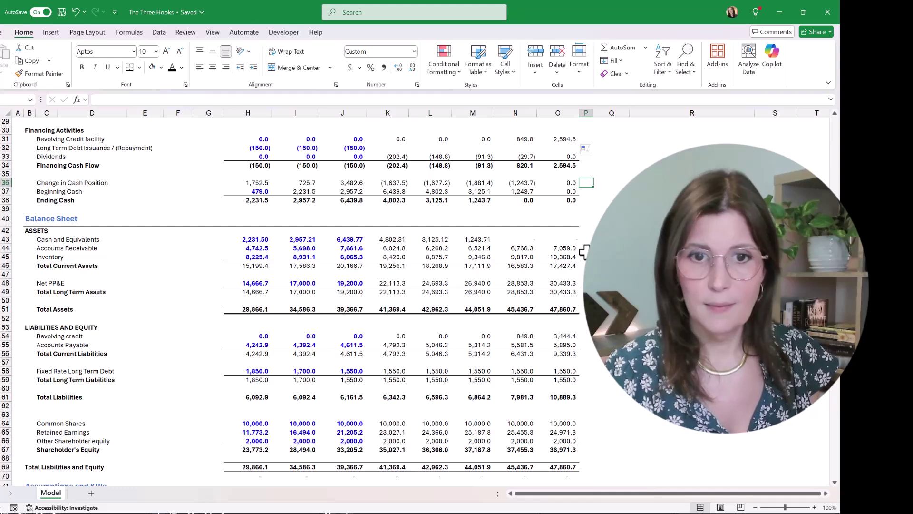
scroll(584, 252, down, 3)
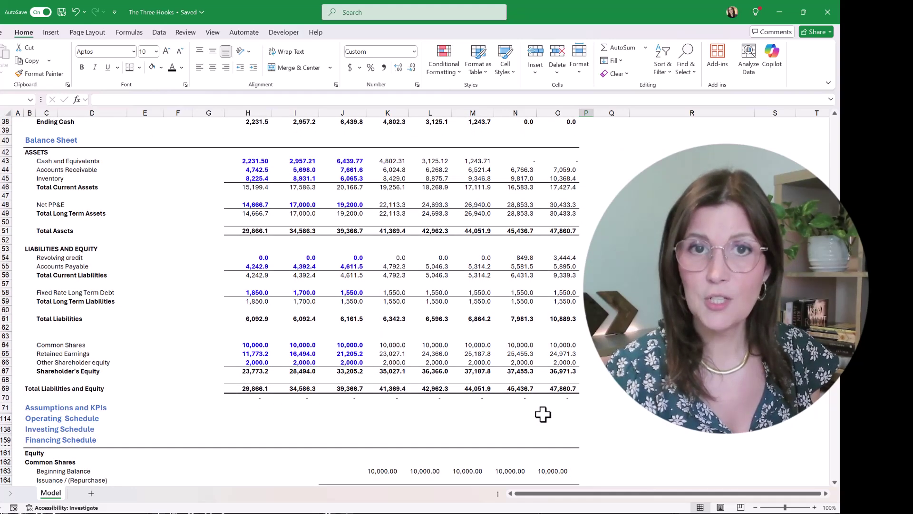
scroll(543, 414, up, 3)
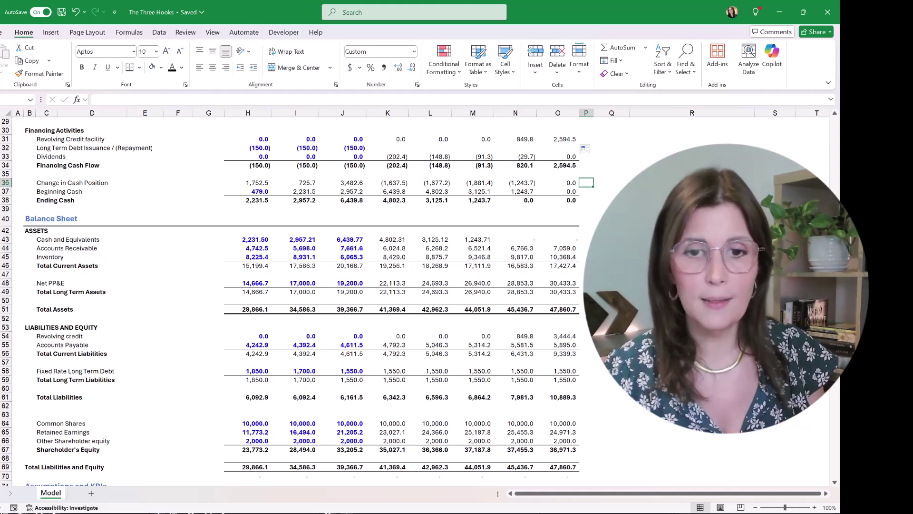
- Examine the Fixed Term Debt roll-forward in the Financing Schedule, including the 2025 beginning balance, repayment, ending balance and interest expense formulas
scroll(295, 299, down, 15)
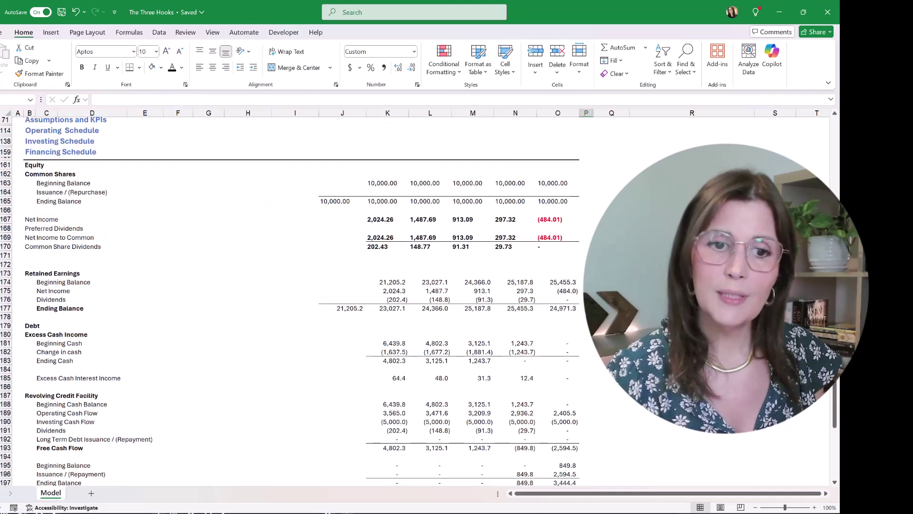
scroll(278, 260, down, 5)
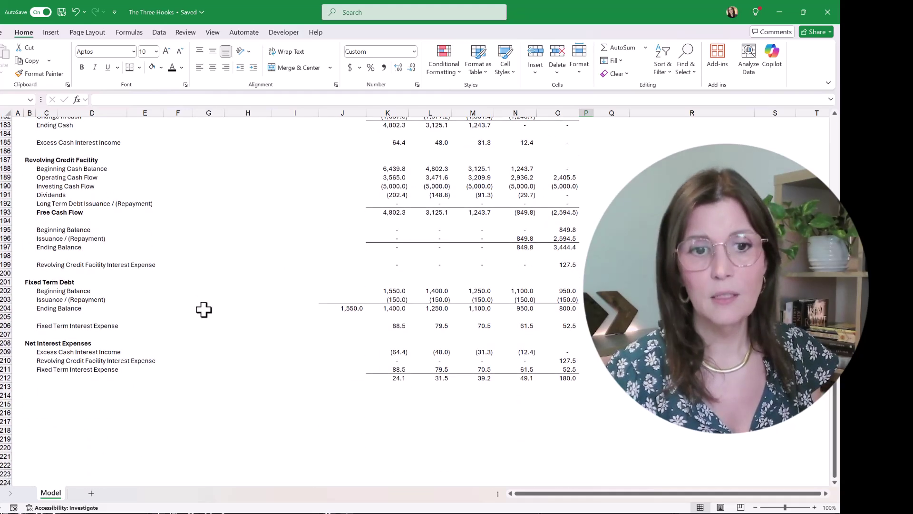
click(29, 283)
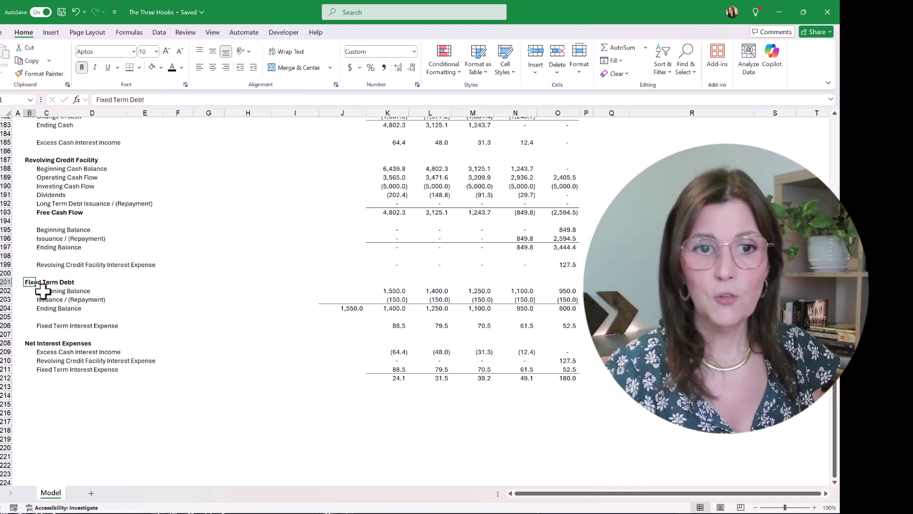
click(43, 291)
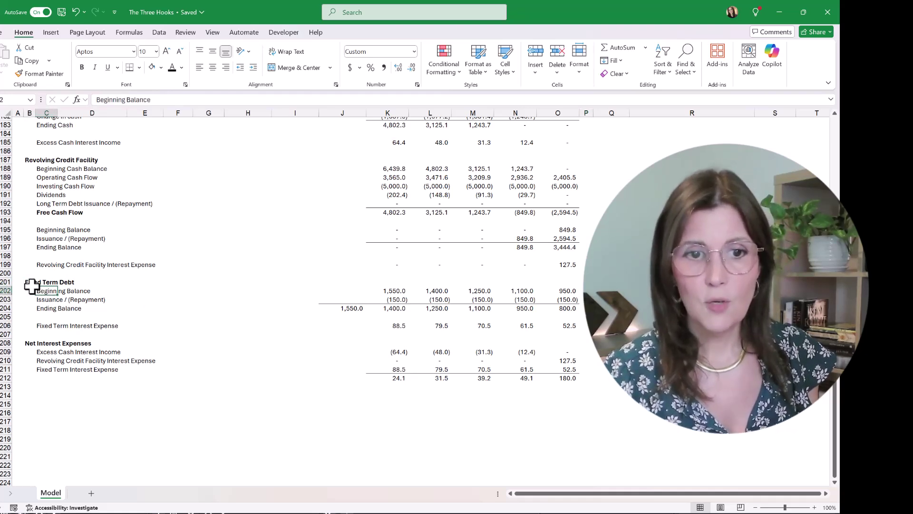
drag(28, 283, 564, 307)
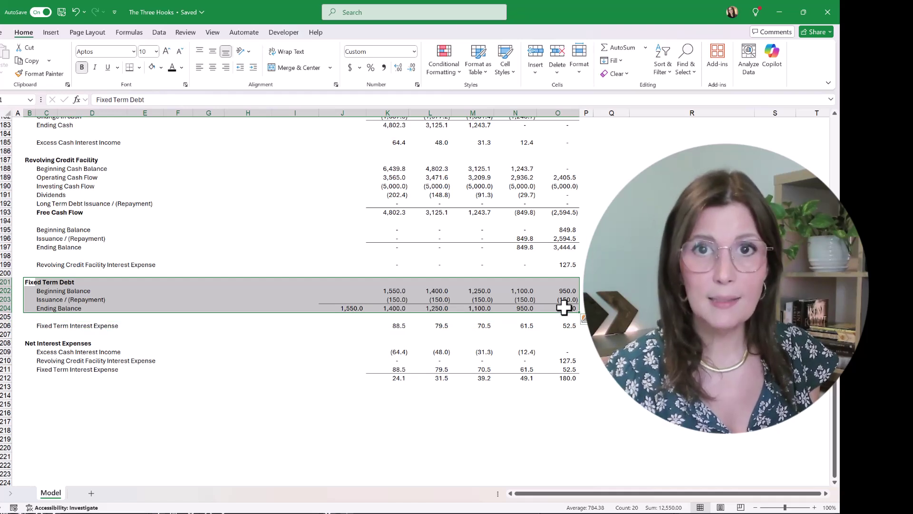
click(397, 291)
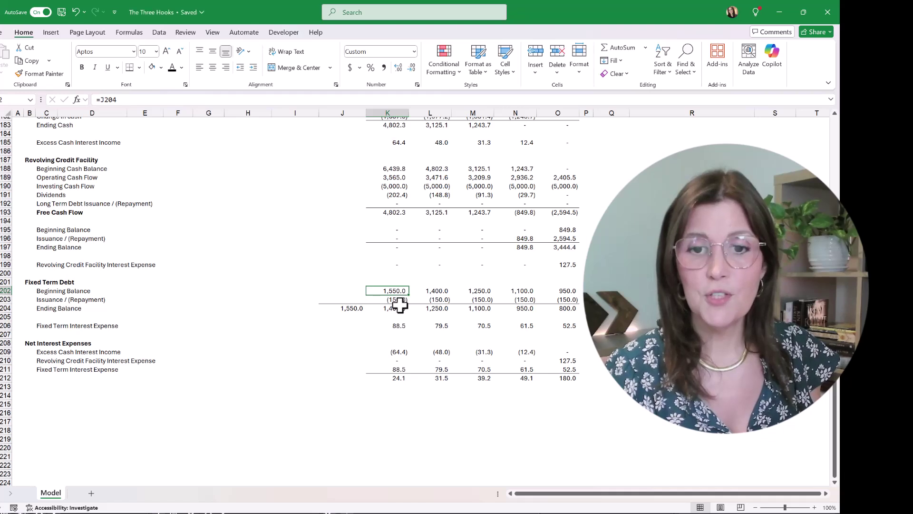
click(399, 300)
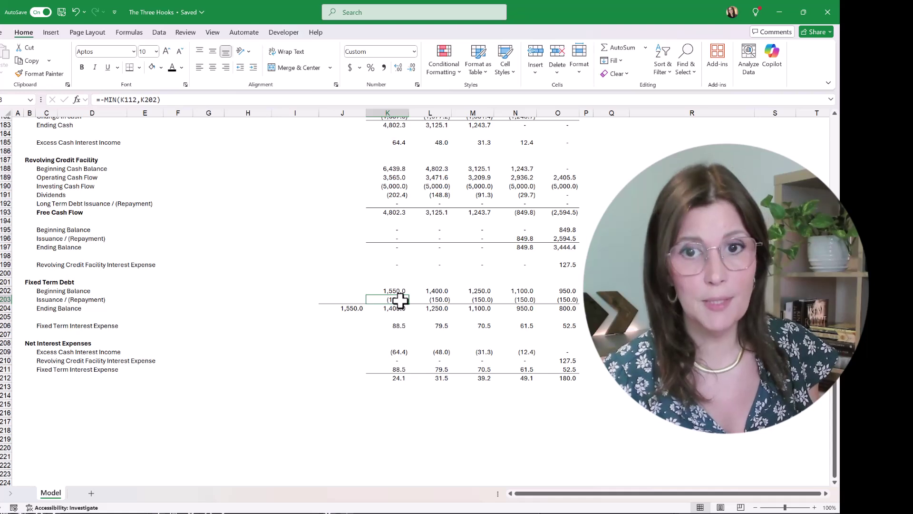
click(402, 309)
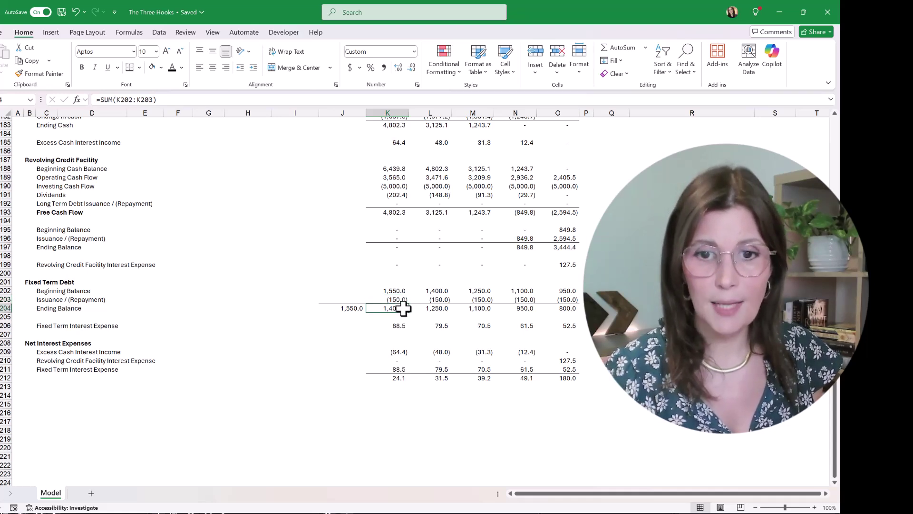
click(405, 326)
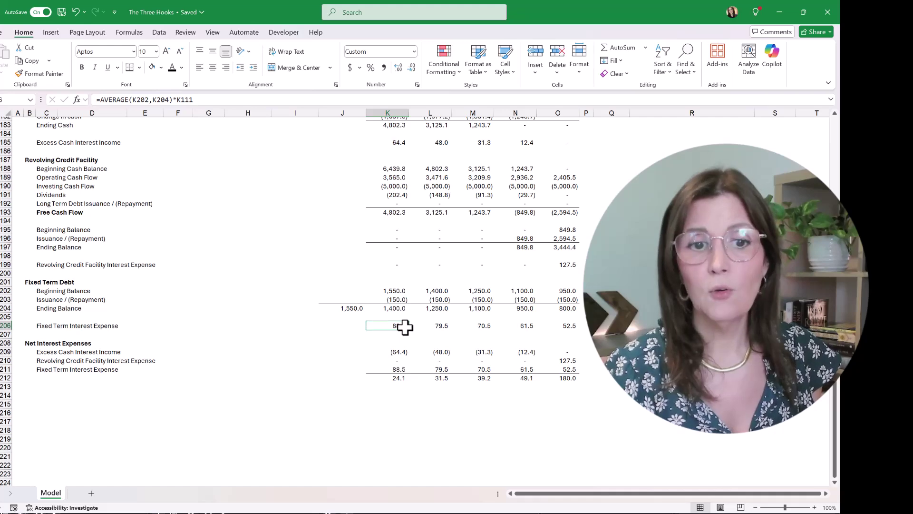
scroll(405, 326, up, 15)
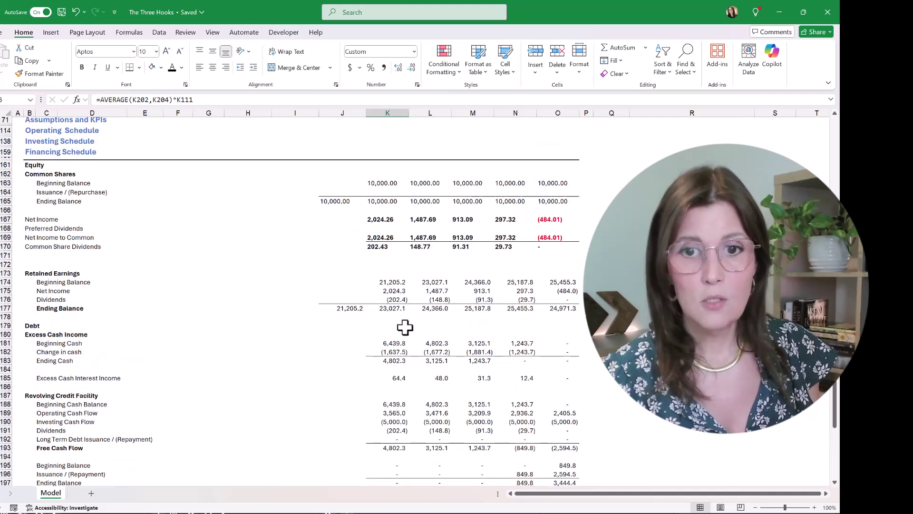
- Link 2025 Fixed Rate Long Term Debt in the Balance Sheet to the Fixed Term Debt schedule's Ending Balance with =K204
scroll(405, 326, up, 3)
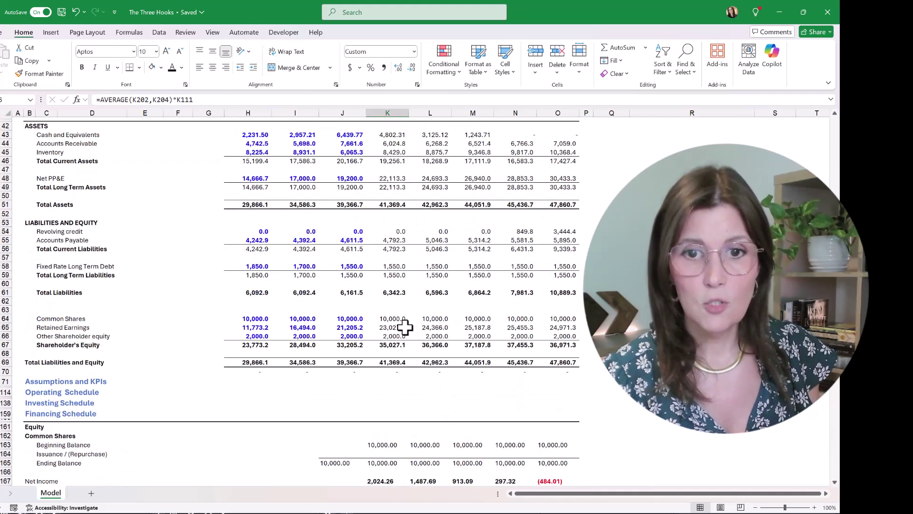
click(397, 264)
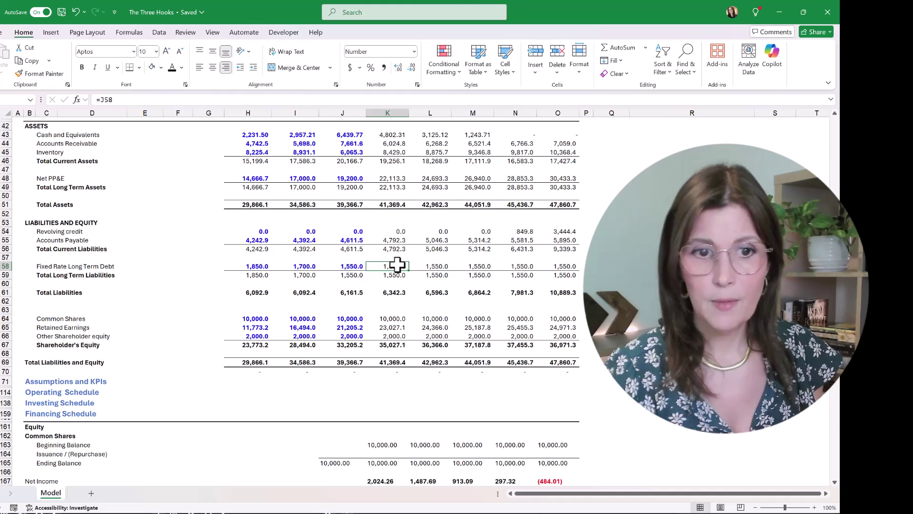
text(=)
scroll(398, 265, down, 15)
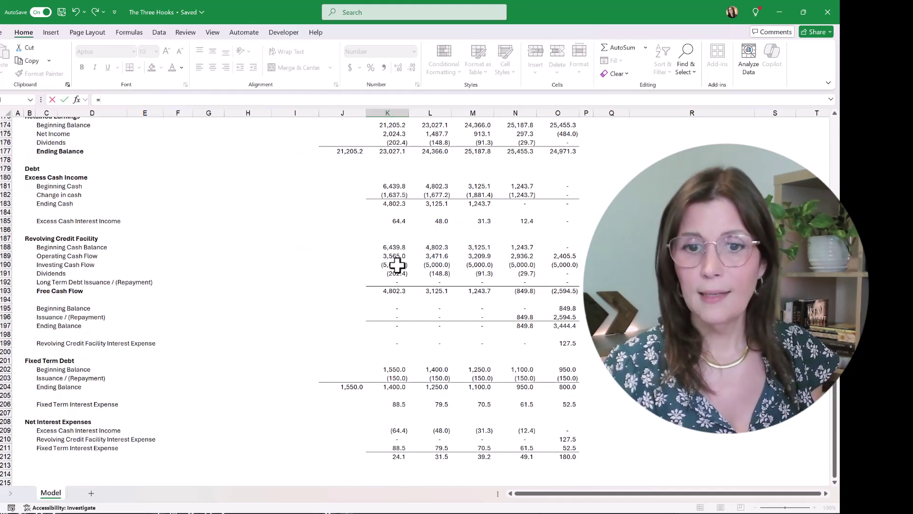
click(402, 386)
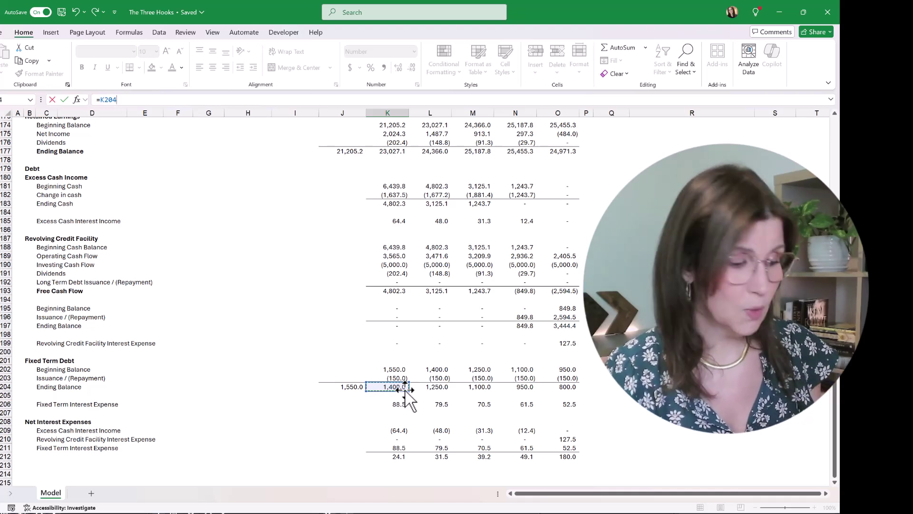
key(Escape)
key(Return)
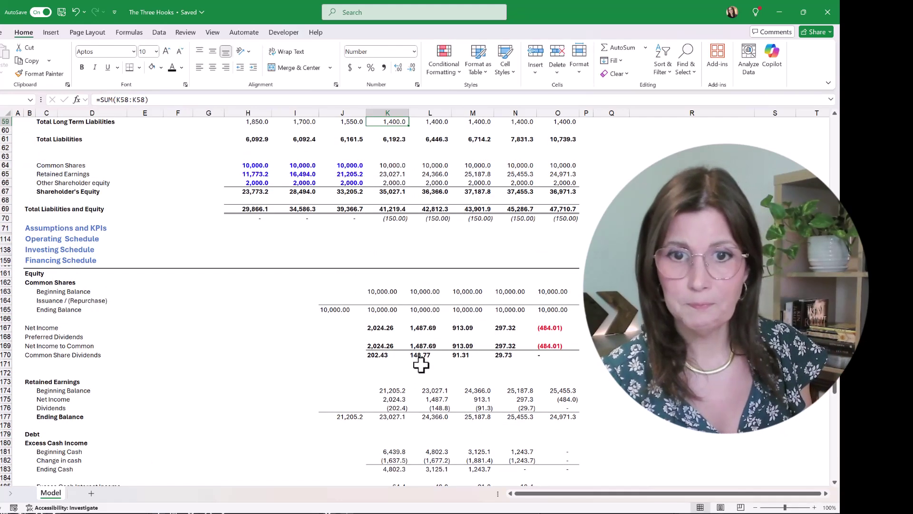
- Fill the 2025 Fixed Rate Long Term Debt link across the Balance Sheet through 2029
scroll(417, 363, up, 2)
click(398, 165)
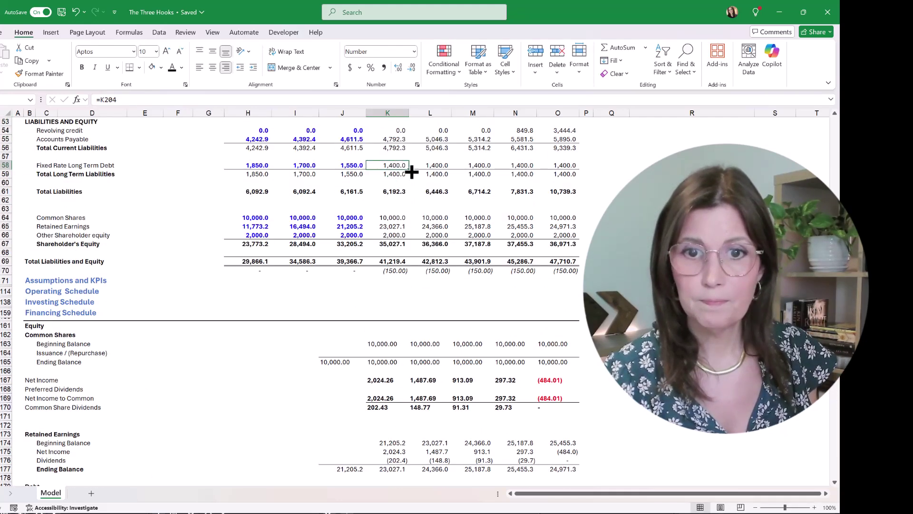
drag(409, 169, 577, 203)
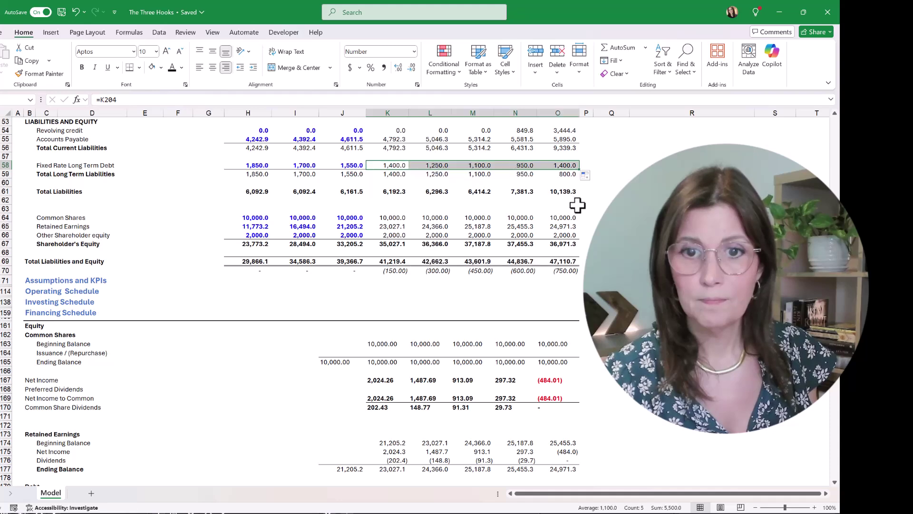
- Link 2025 Long Term Debt Issuance / (Repayment) in the Cash Flow Statement to the Fixed Term Debt schedule's Issuance / (Repayment) line with =K203
scroll(477, 206, up, 8)
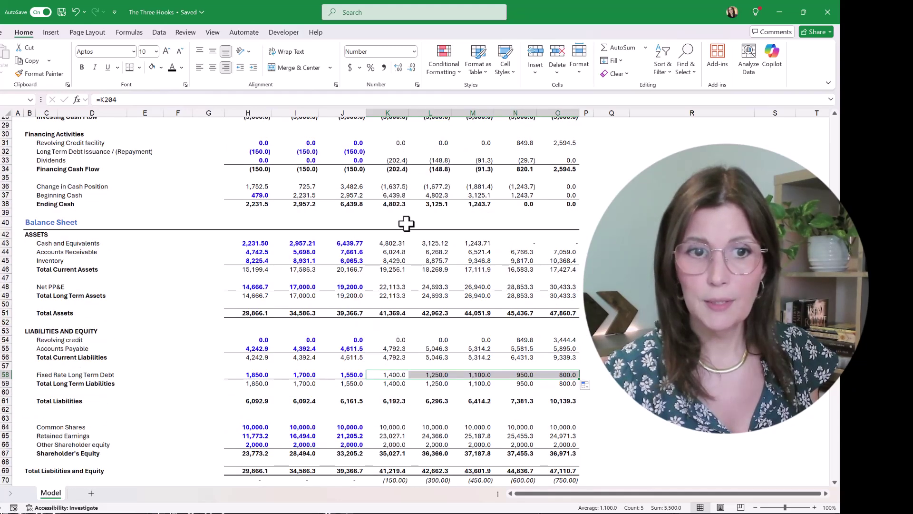
scroll(406, 221, up, 3)
click(400, 227)
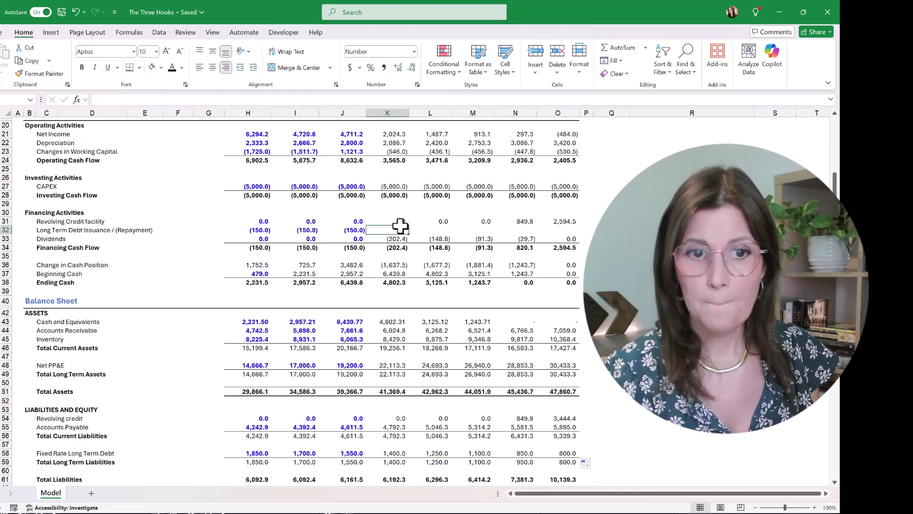
text(=)
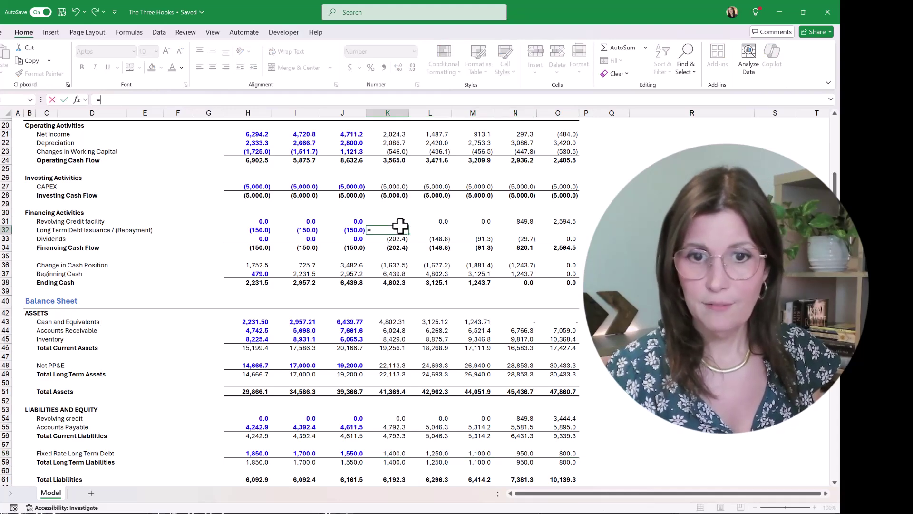
scroll(401, 226, down, 4)
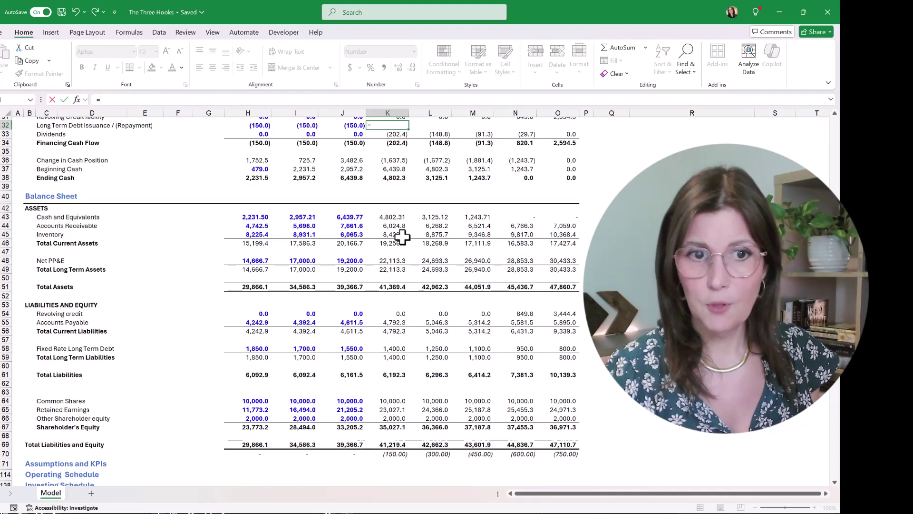
scroll(402, 237, down, 15)
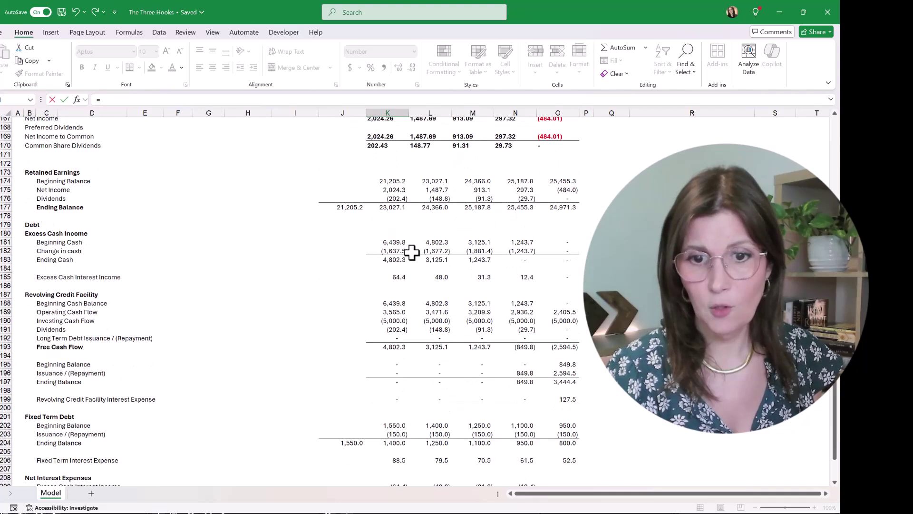
scroll(411, 255, down, 5)
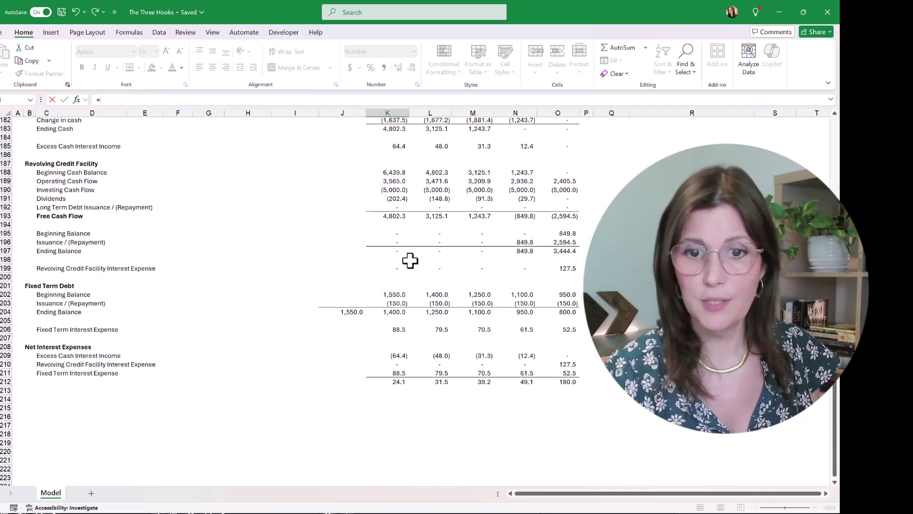
click(390, 303)
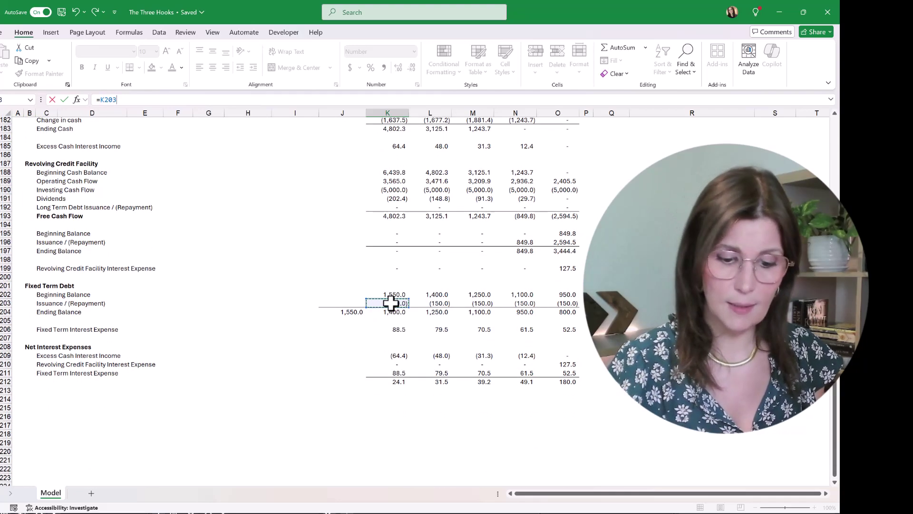
key(Return)
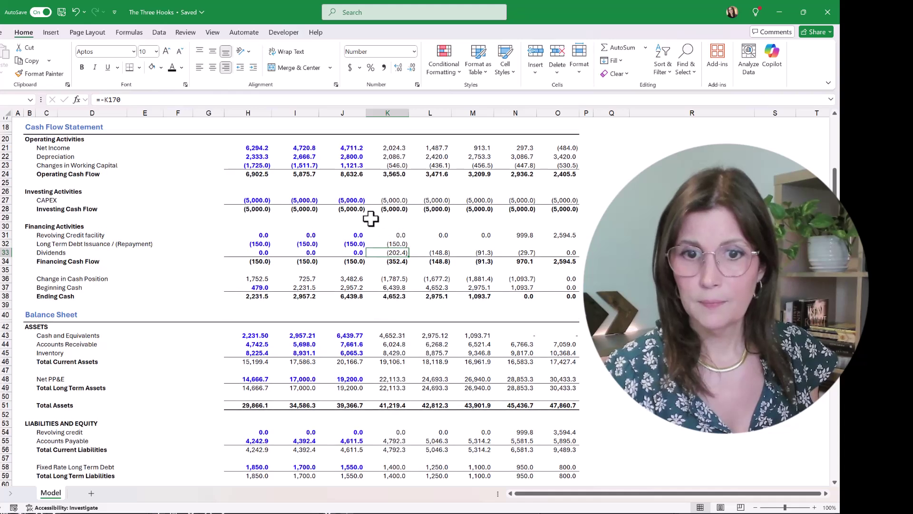
- Fill the 2025 Long Term Debt Issuance / (Repayment) link through 2029 and check the balance row under Total Liabilities and Equity
click(399, 244)
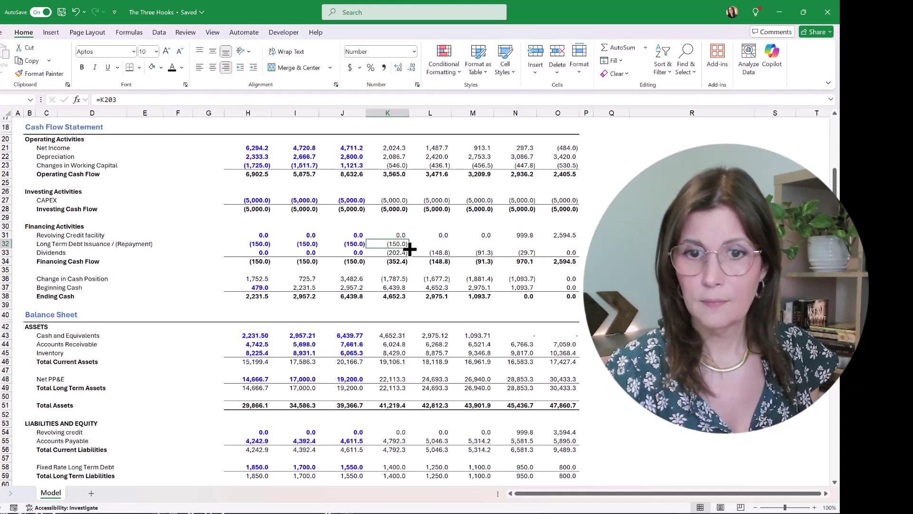
drag(410, 247, 577, 246)
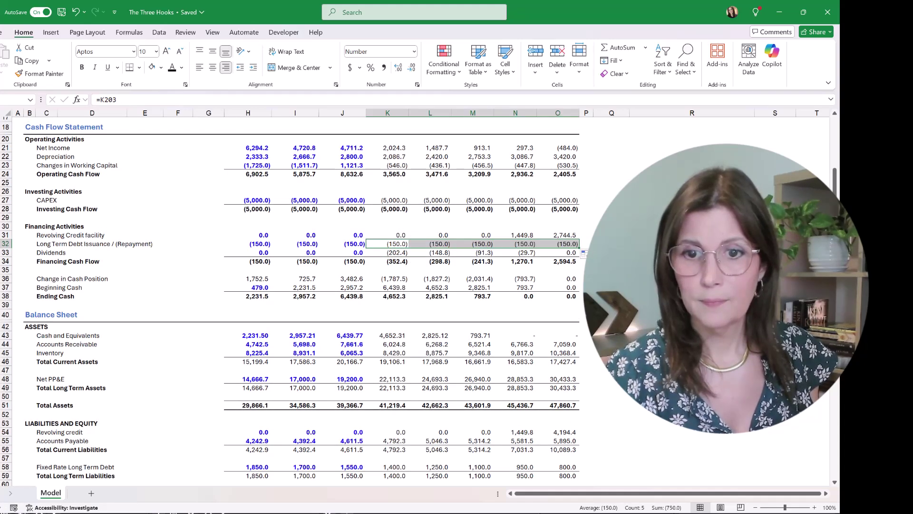
click(675, 335)
scroll(676, 335, down, 6)
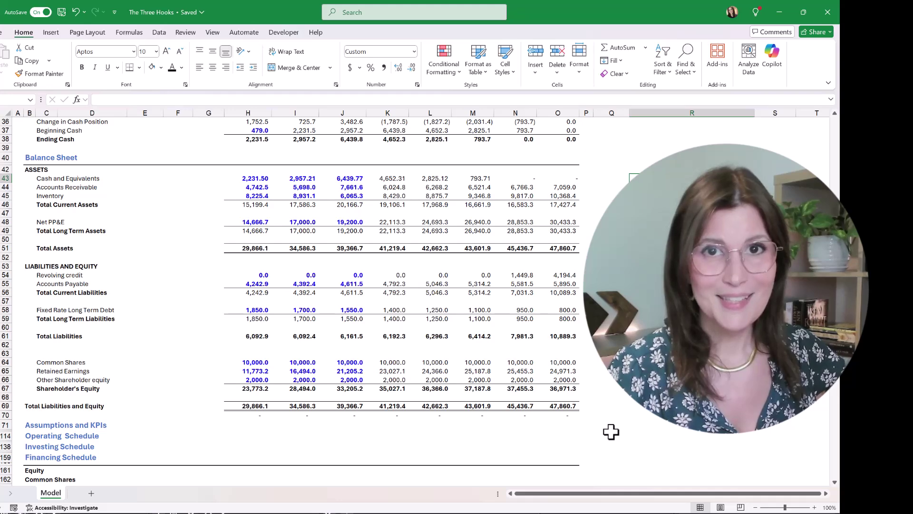
- Link 2025 Net Interest Expense in the Income Statement to the total of the Net Interest Expenses schedule with =K212
scroll(602, 423, up, 12)
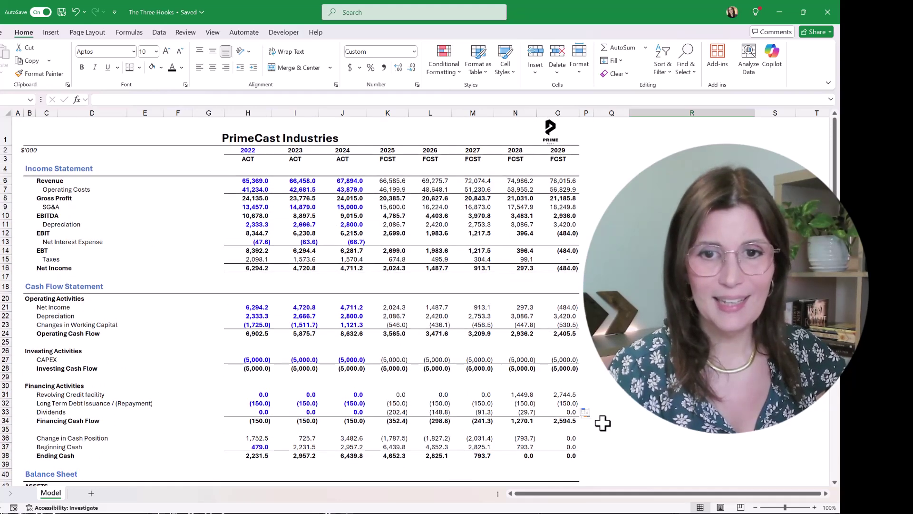
click(392, 240)
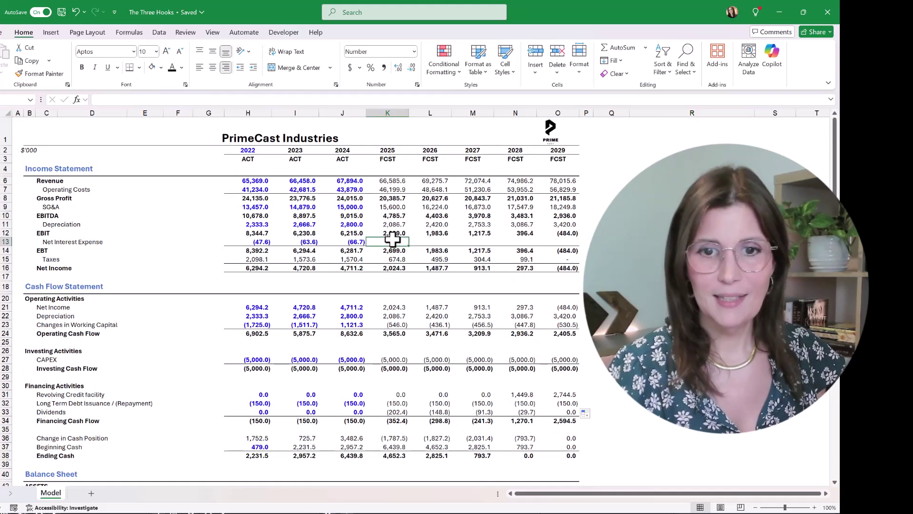
text(=)
scroll(394, 239, down, 8)
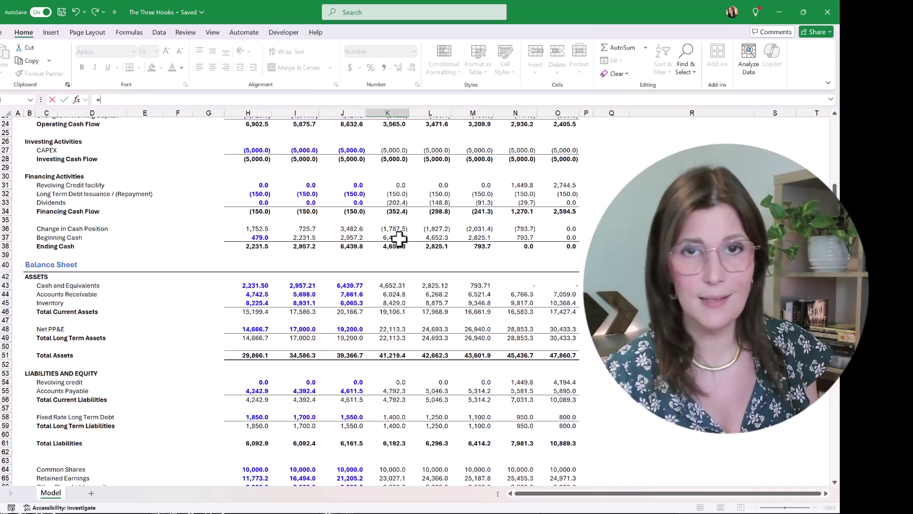
scroll(399, 240, down, 11)
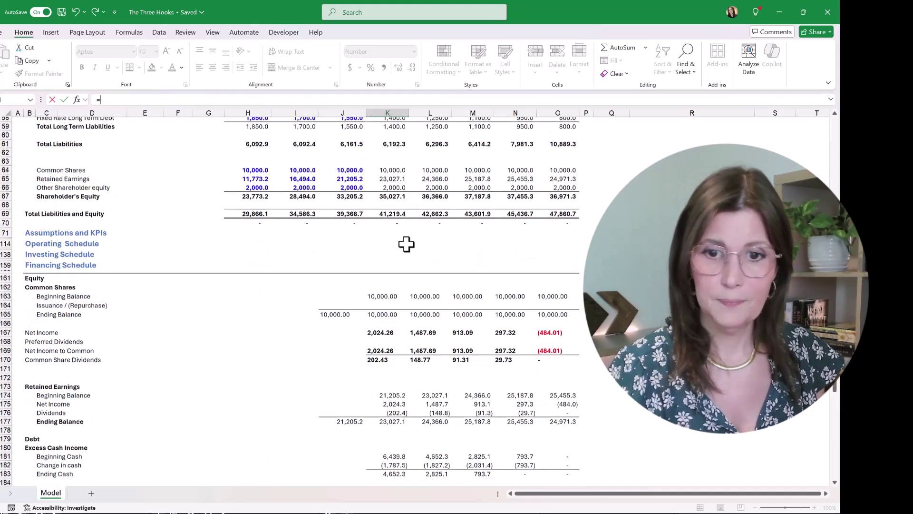
scroll(406, 244, down, 15)
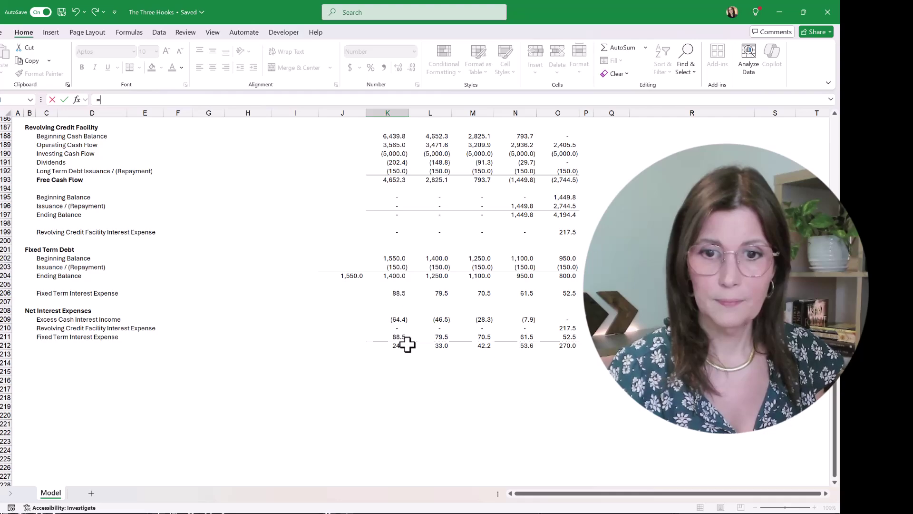
click(406, 344)
key(Escape)
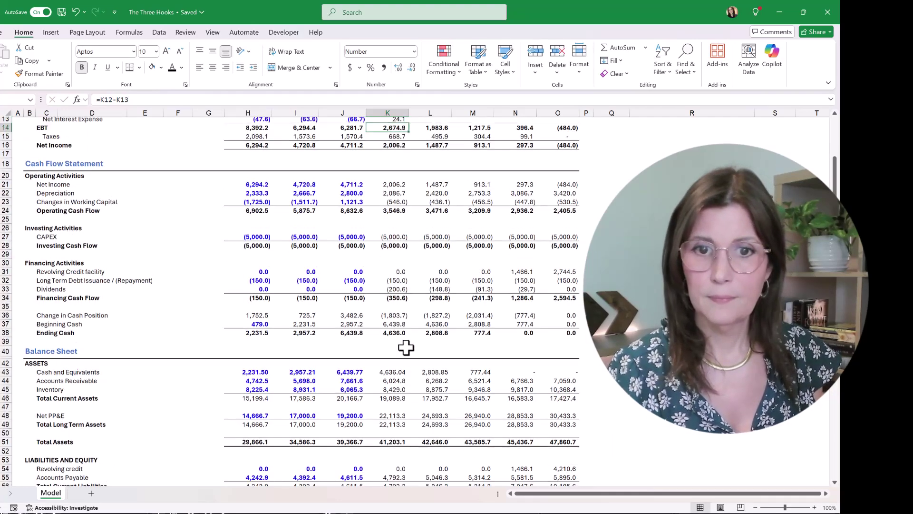
- Fill the 2025 Net Interest Expense link across the Income Statement through 2029
scroll(405, 347, up, 4)
click(402, 241)
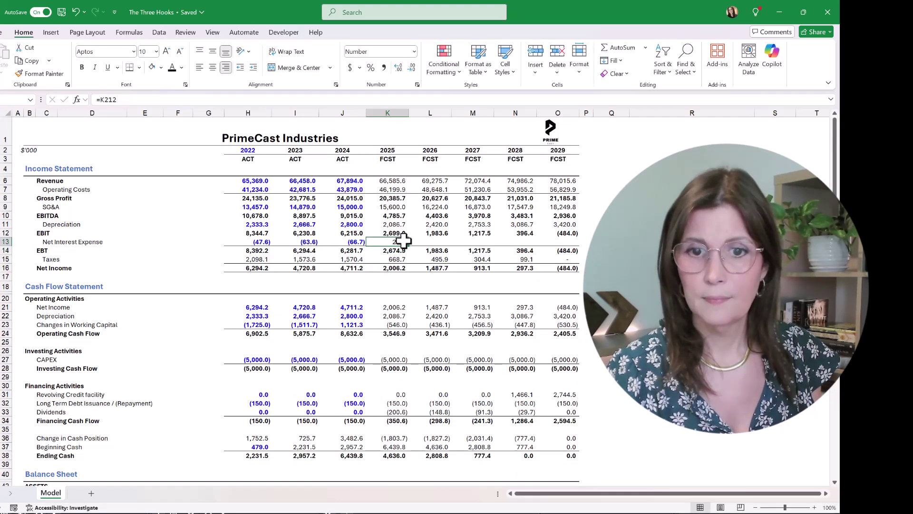
drag(408, 245, 571, 254)
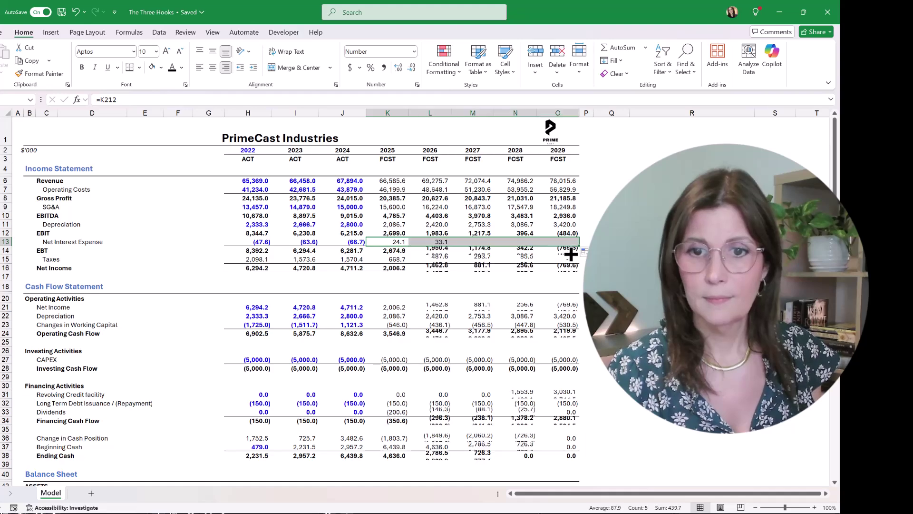
click(692, 342)
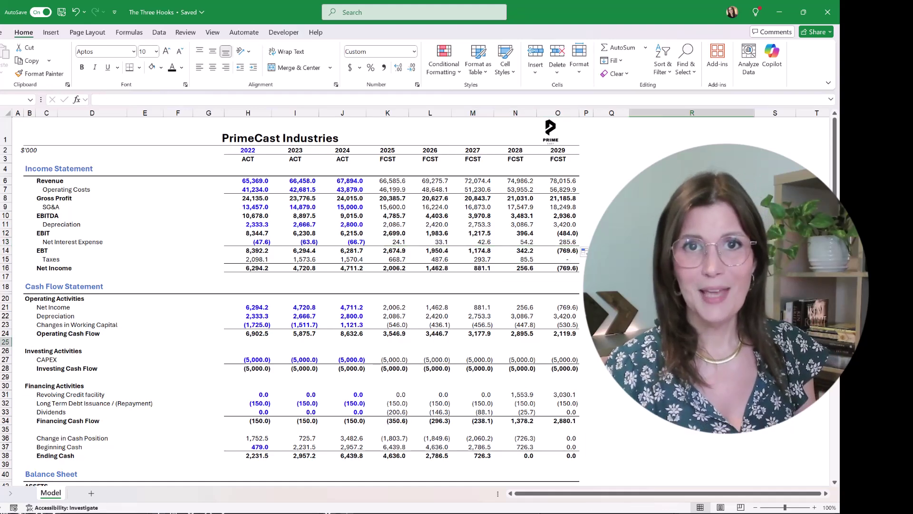